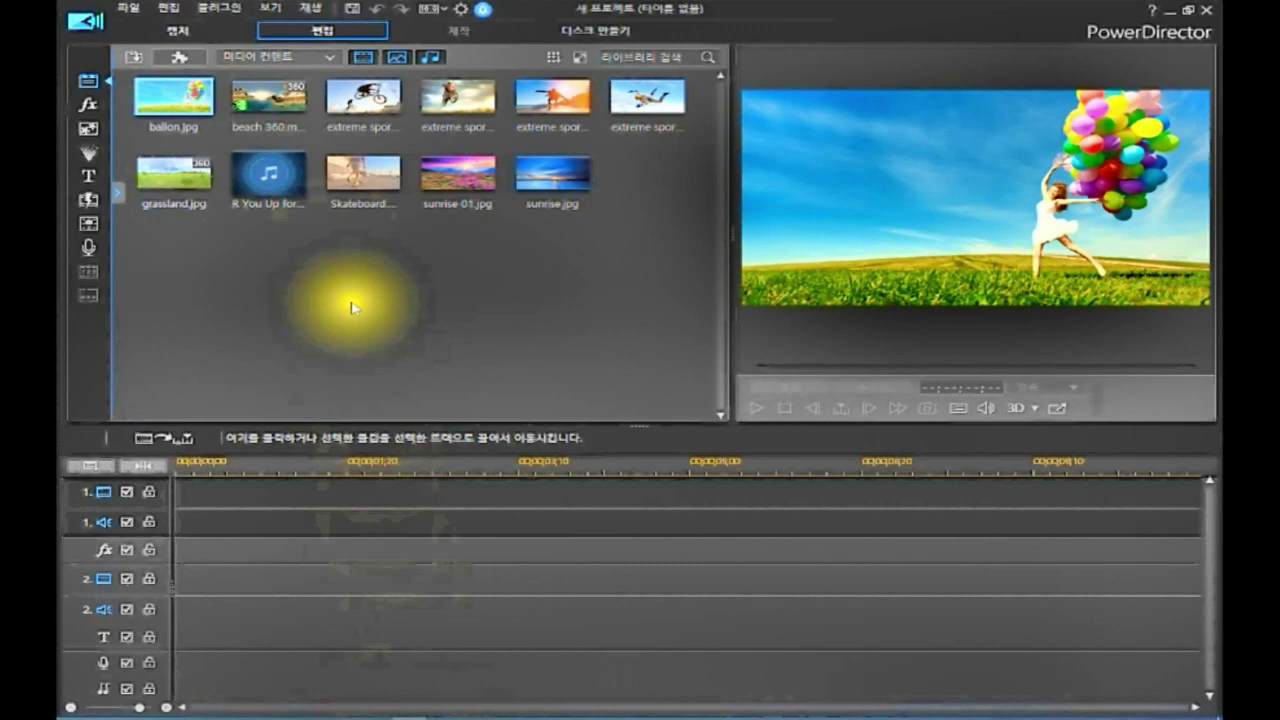
Step: Place ballon.jpg at the start of video track 1 and set the playhead to 00;00;01;04
left_click(306, 243)
left_click(178, 92)
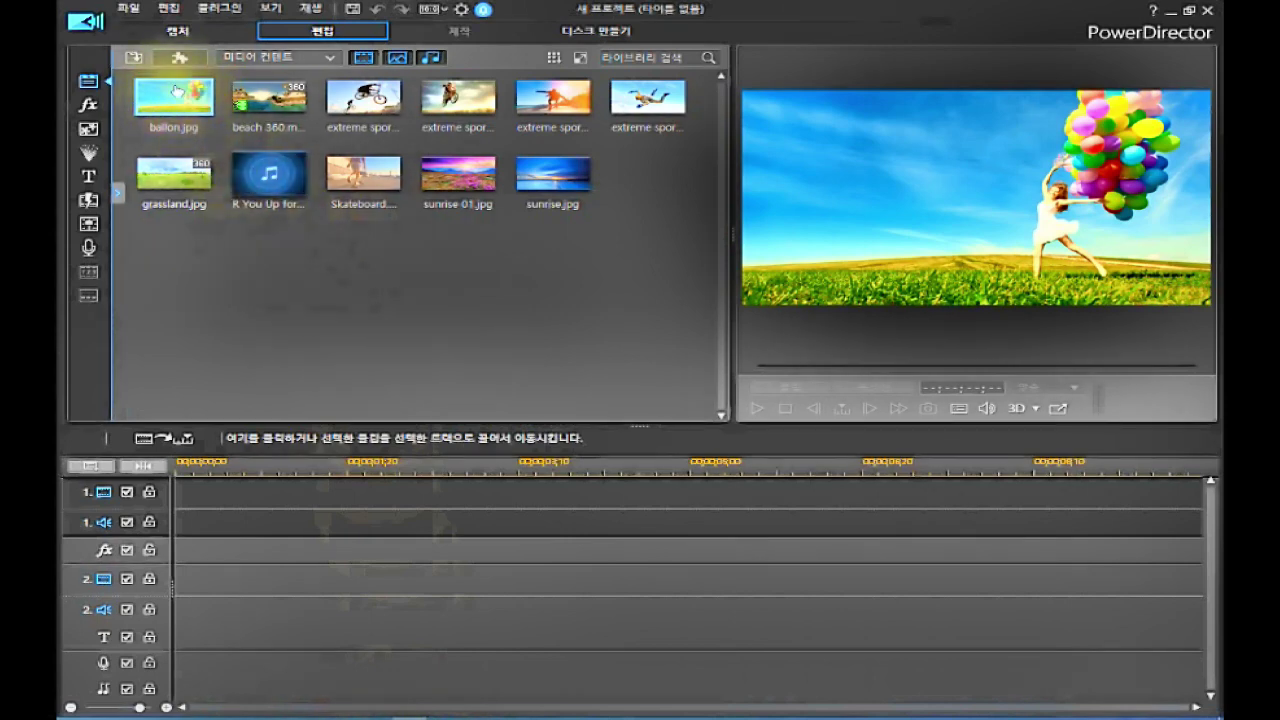
left_click(178, 92)
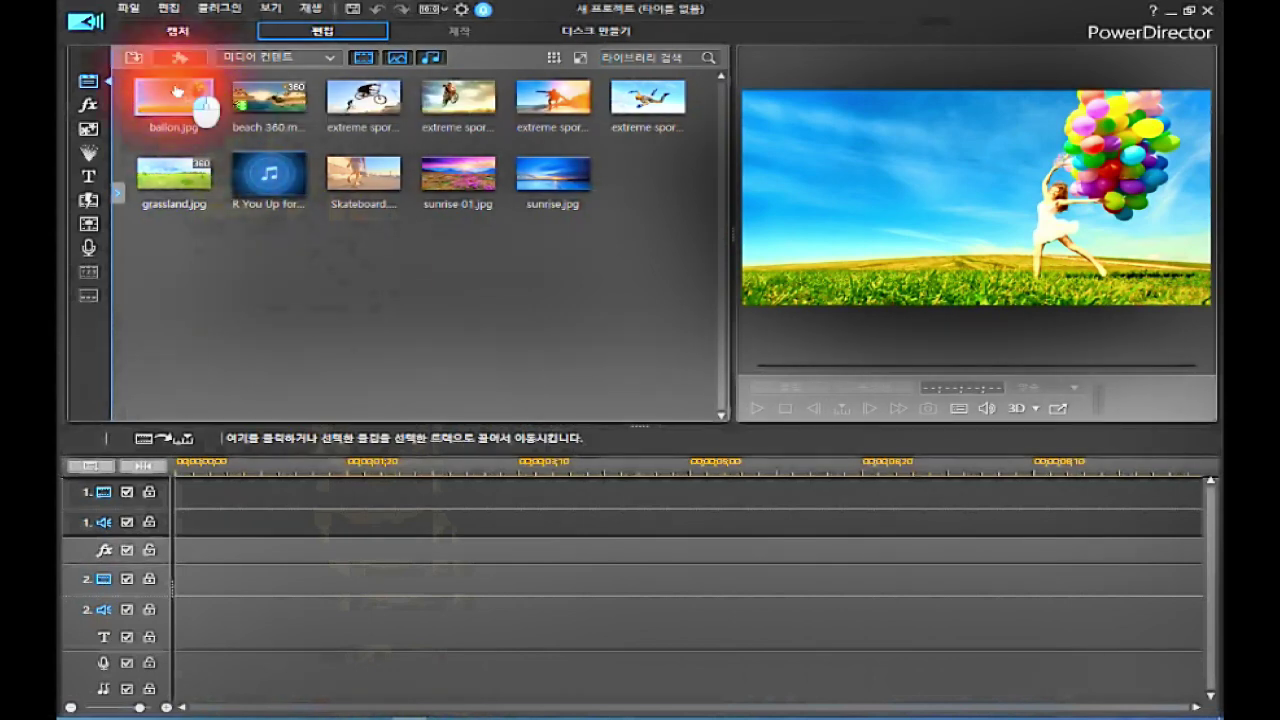
left_click_drag(178, 92, 176, 492)
left_click(290, 466)
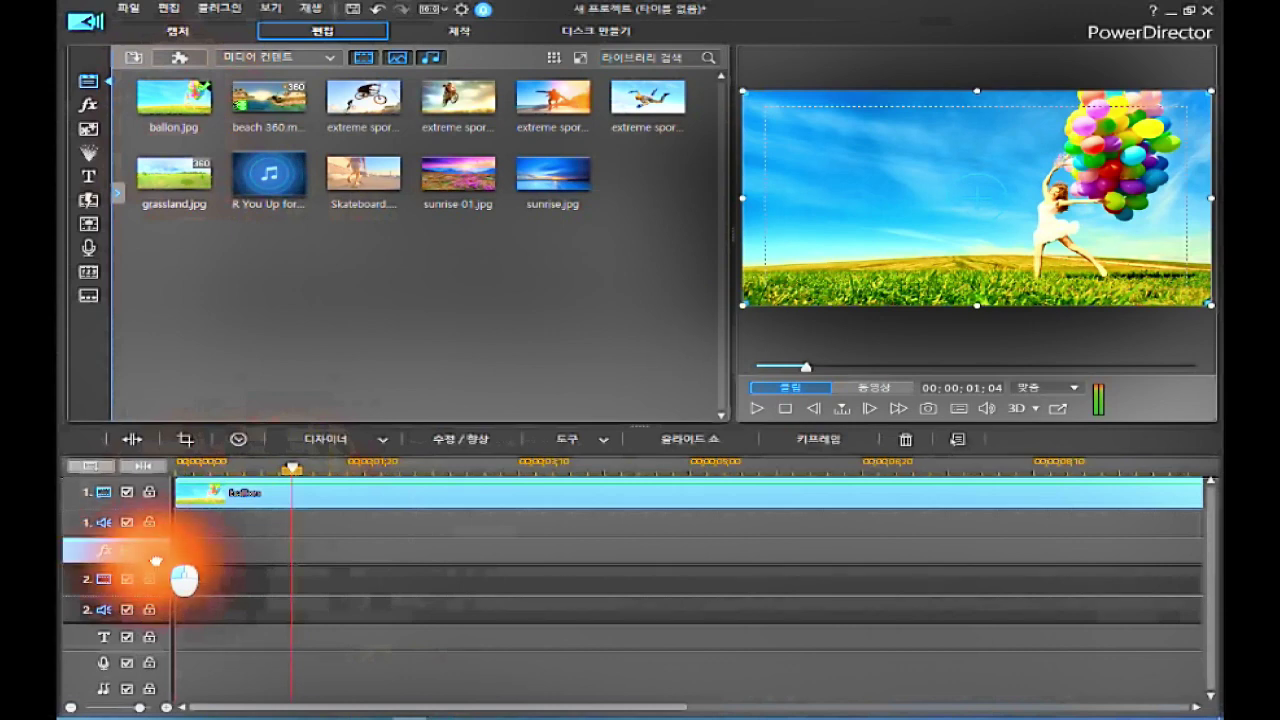
Step: Move the effects (fx) track below video and audio track 2 in the timeline
left_click(160, 523)
left_click(161, 540)
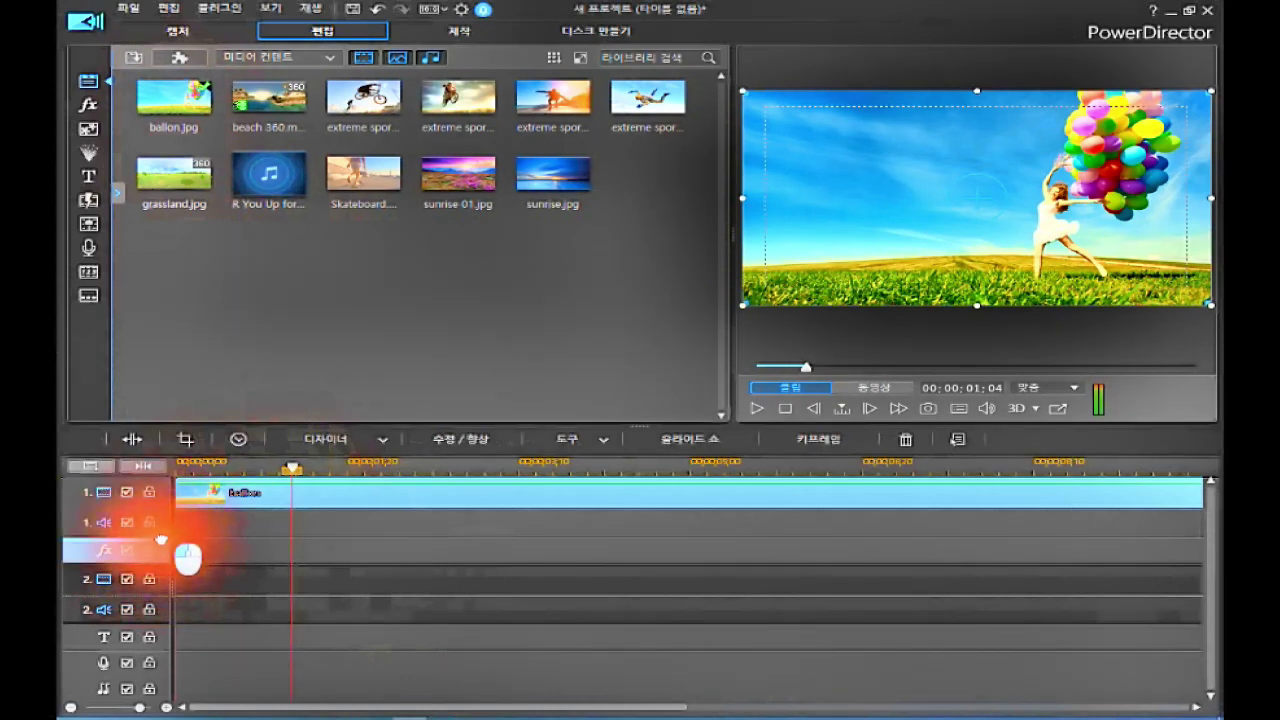
left_click_drag(160, 540, 160, 606)
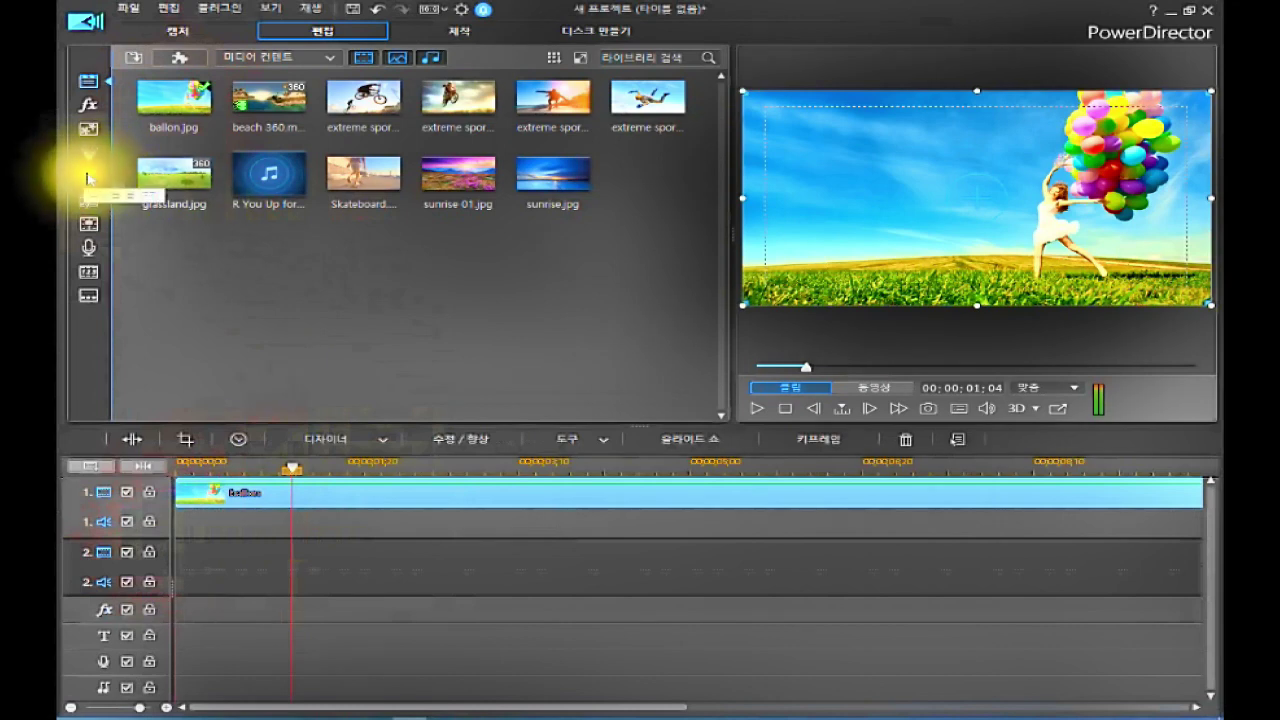
Step: Add the 기본값 title template to the start of video track 2 and open it in the Title Designer
left_click(88, 176)
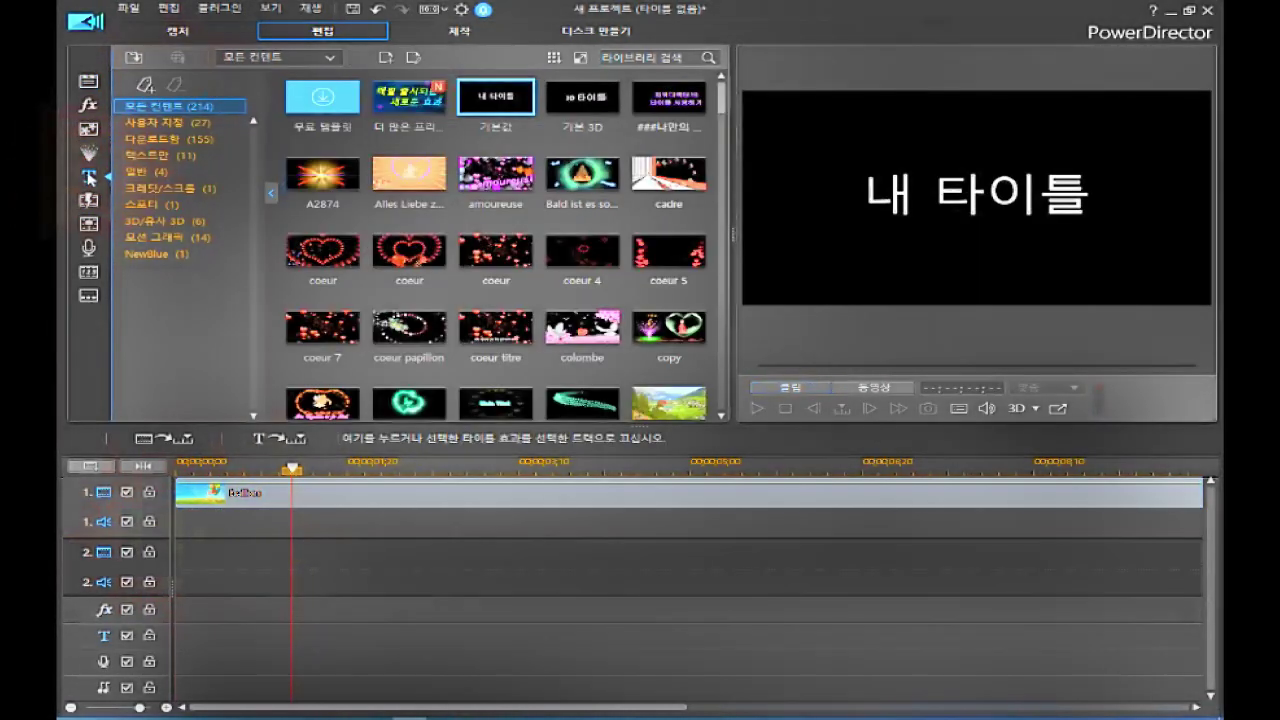
left_click_drag(496, 98, 210, 540)
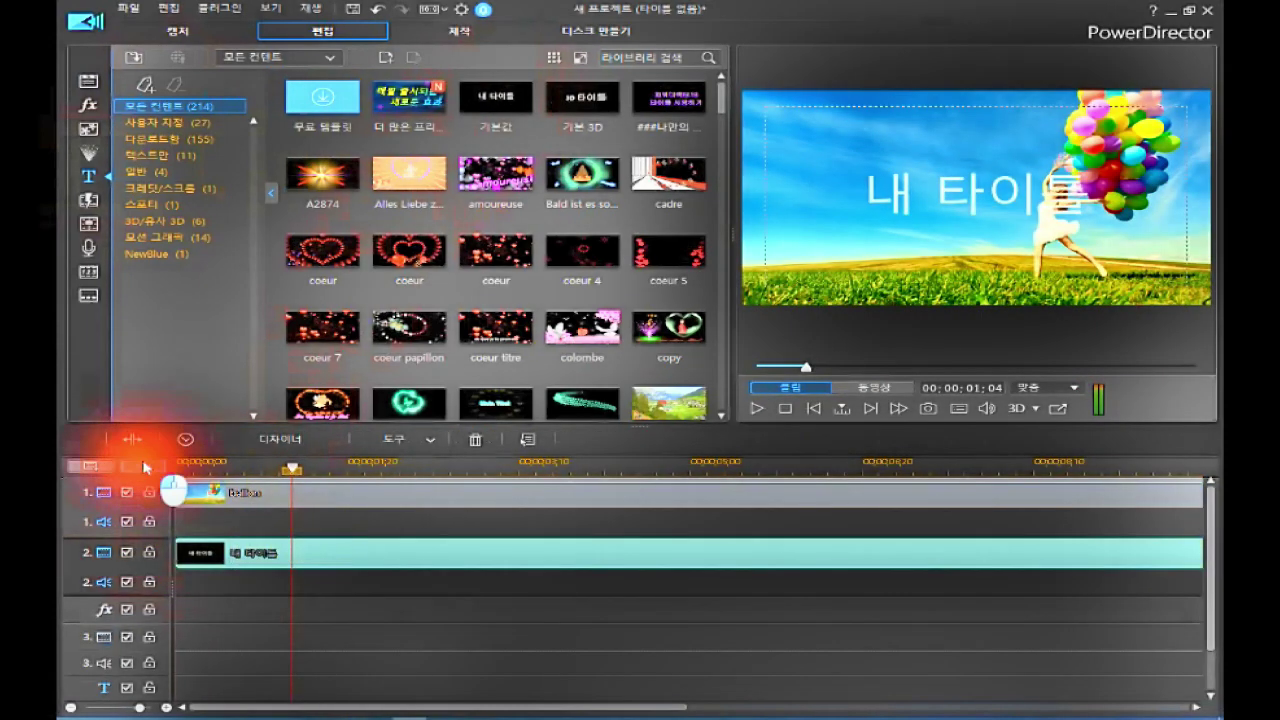
left_click(296, 553)
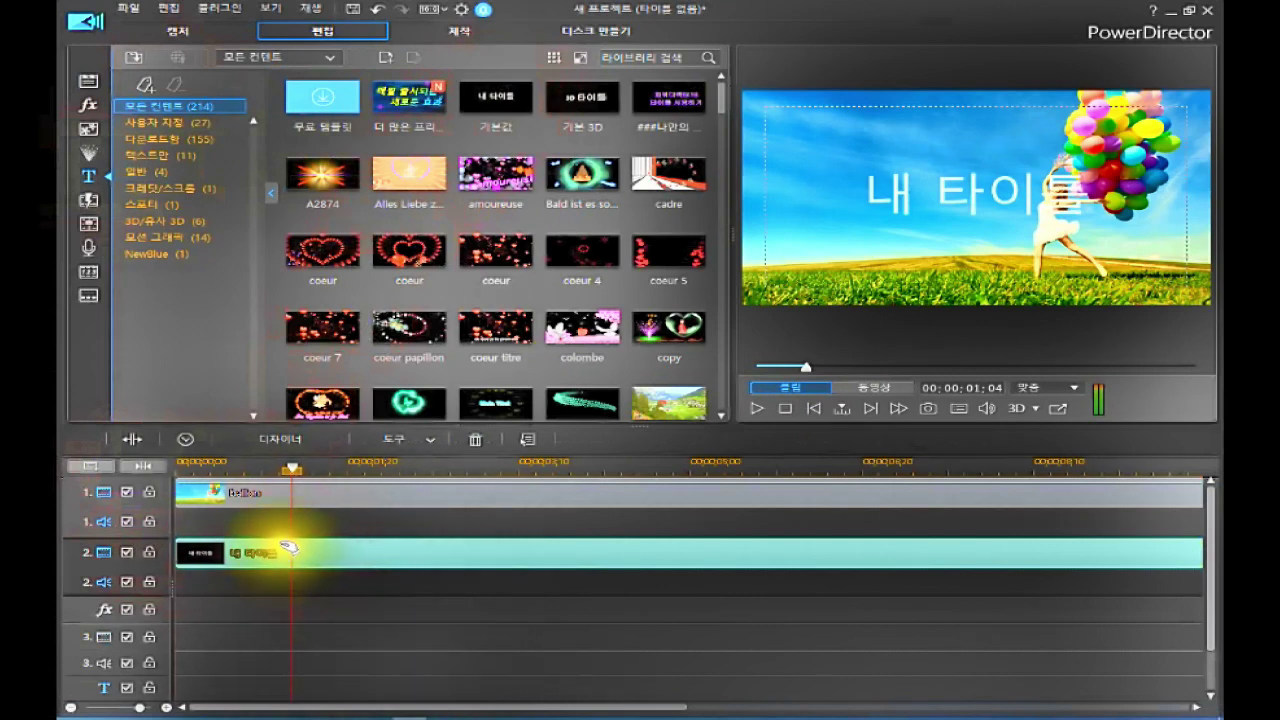
left_click(289, 548)
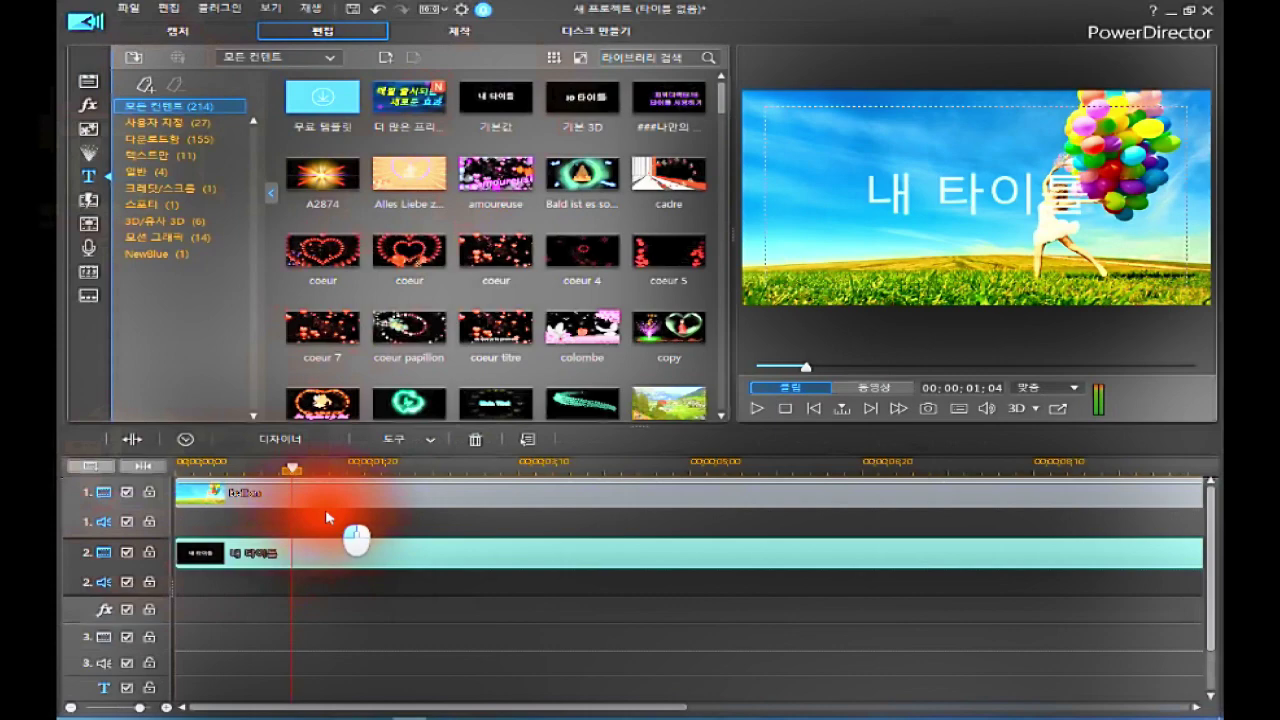
double_click(298, 550)
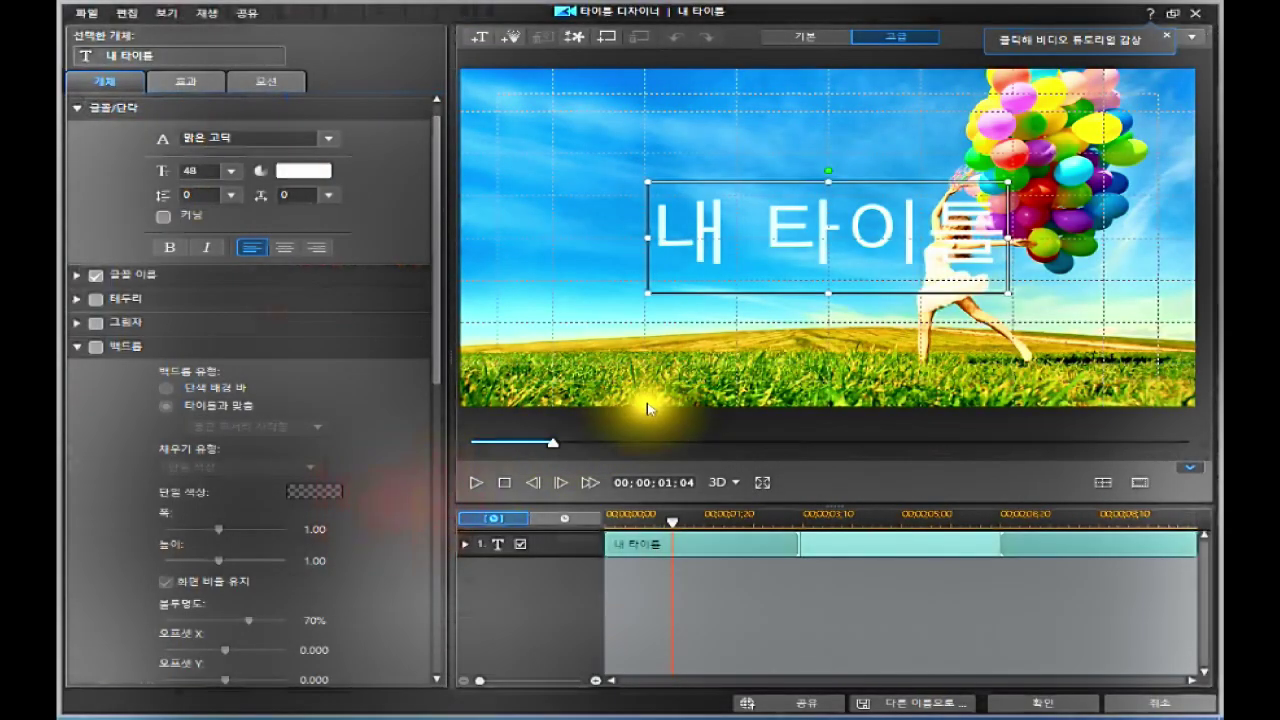
Step: Replace the title text with "타이틀 효과" on the first line and "상관관계" on the second
left_click(795, 180)
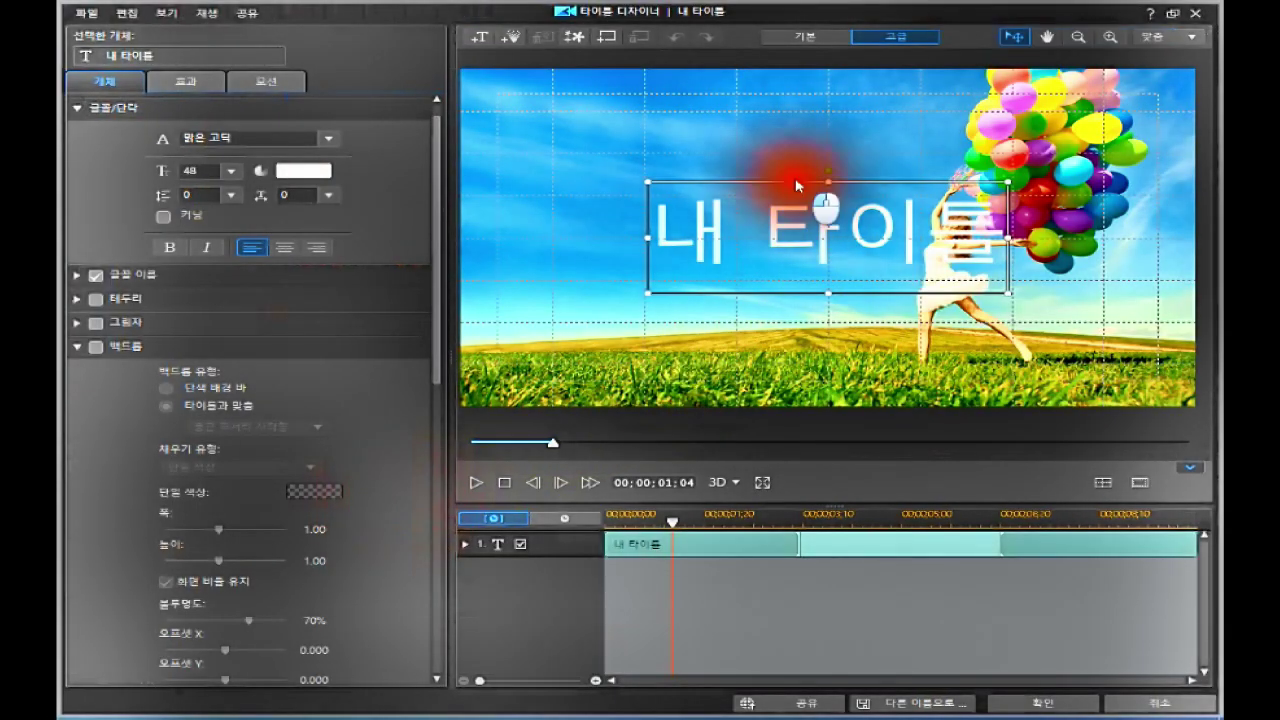
left_click_drag(795, 180, 793, 181)
left_click_drag(652, 236, 996, 219)
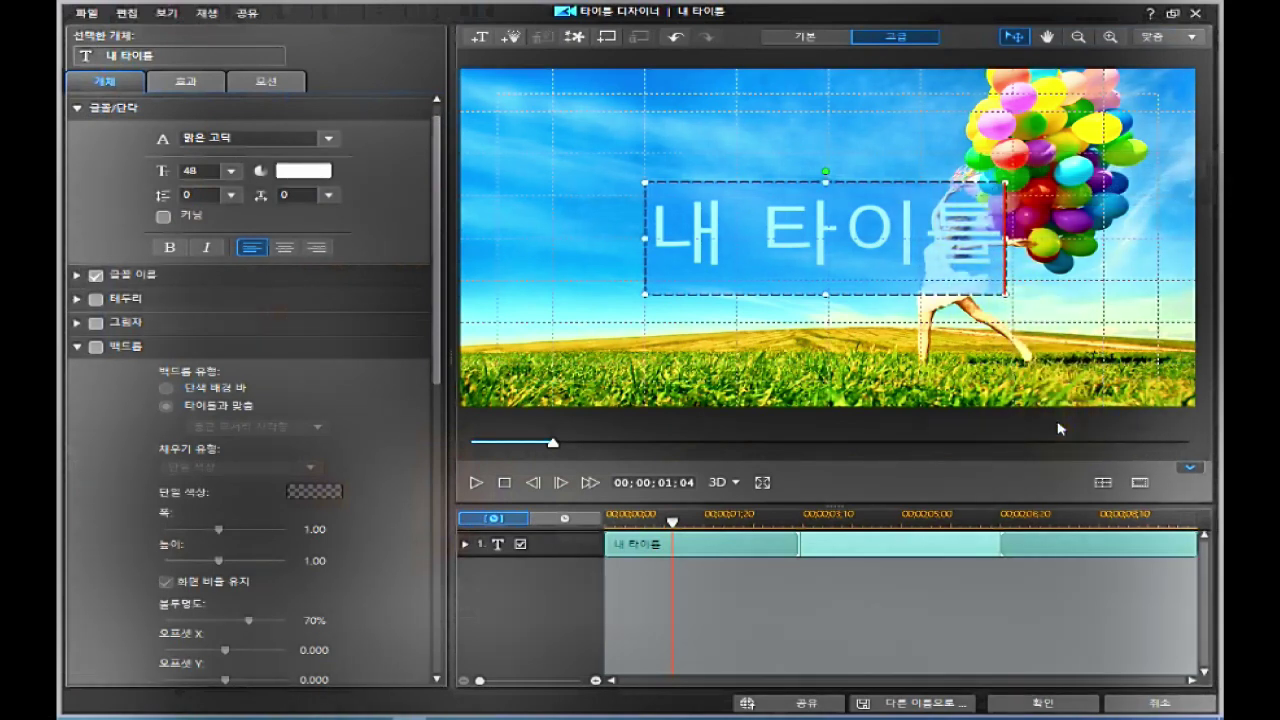
type("타이")
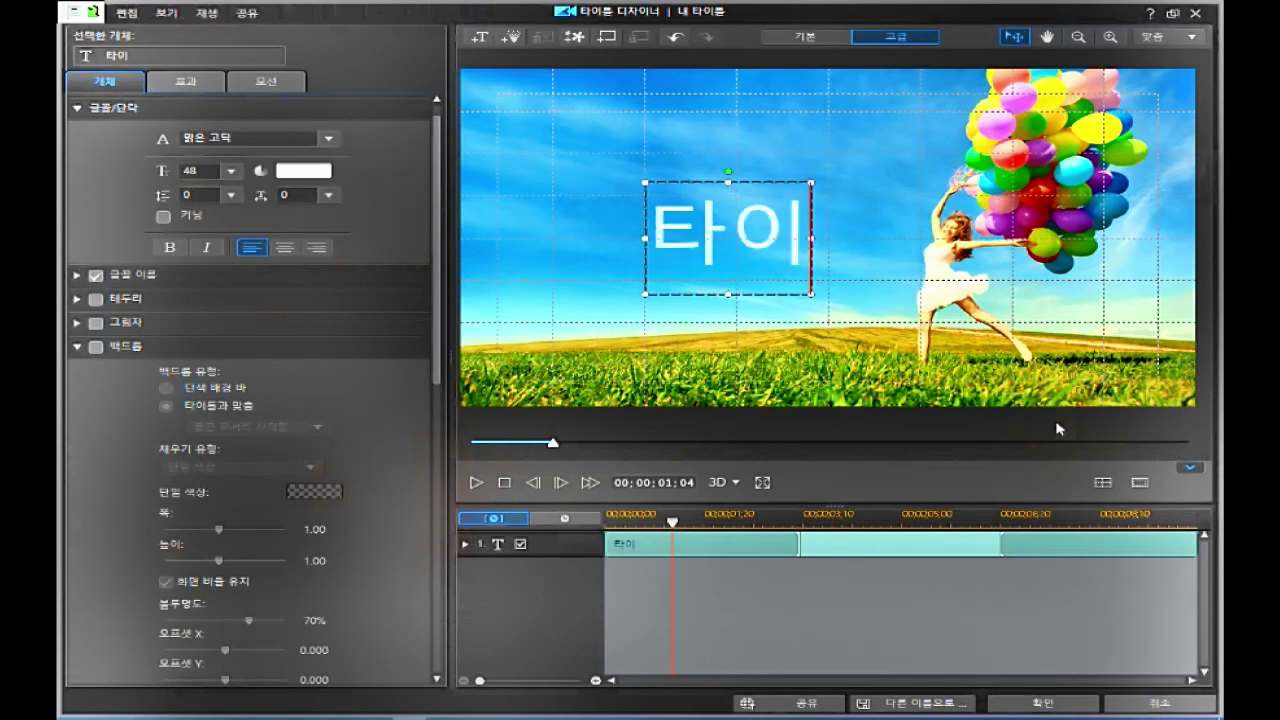
type("틀")
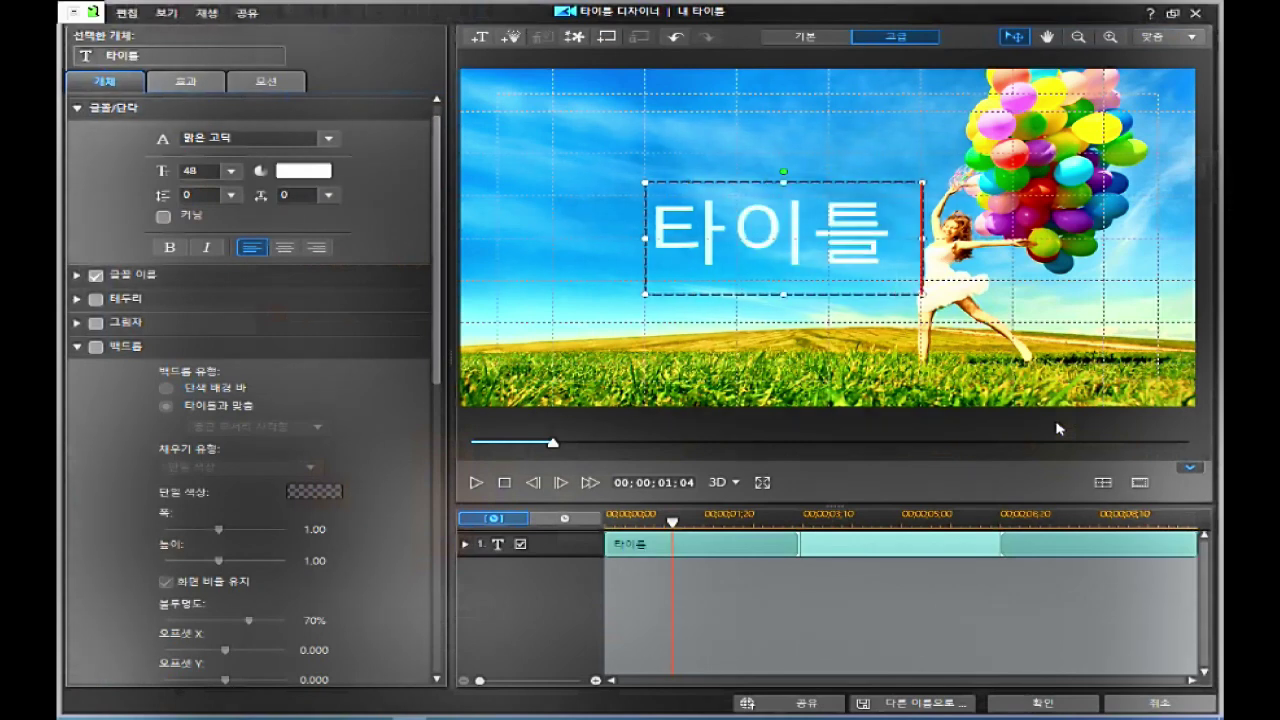
type(" 효과")
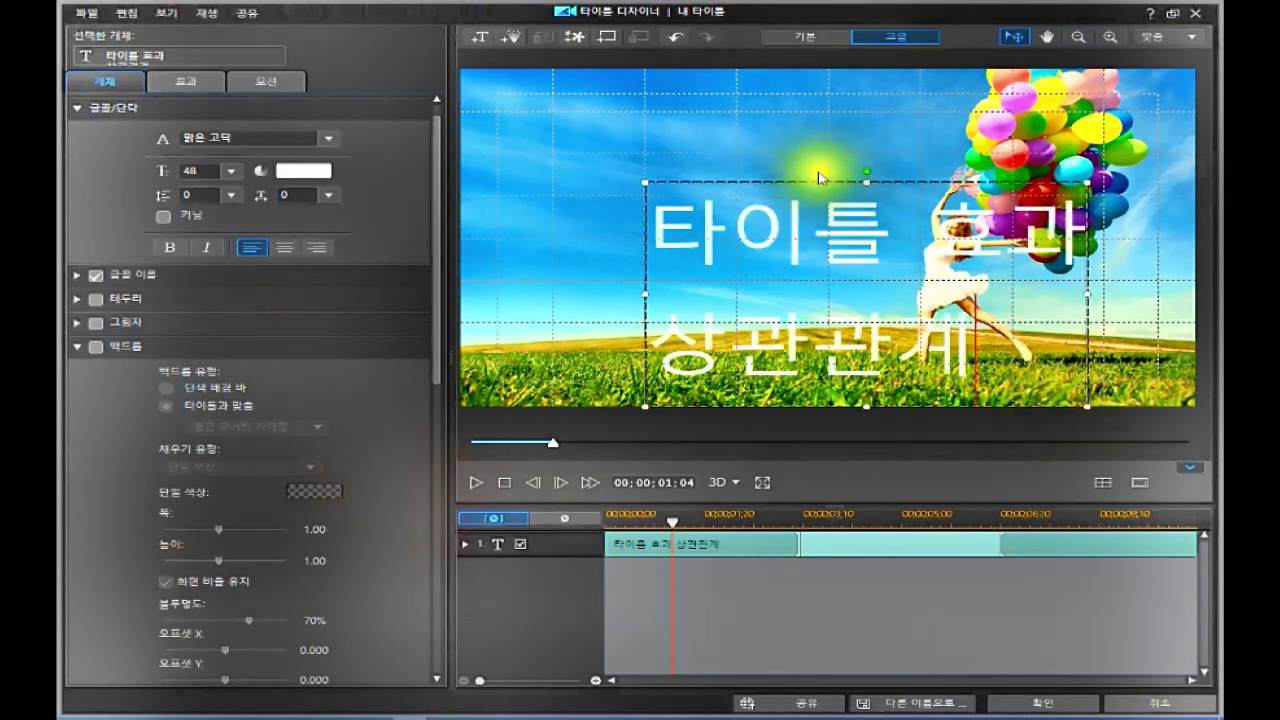
Step: Move the two-line title to about X 0.468, Y 0.582 and center-align its text
left_click_drag(820, 176, 785, 144)
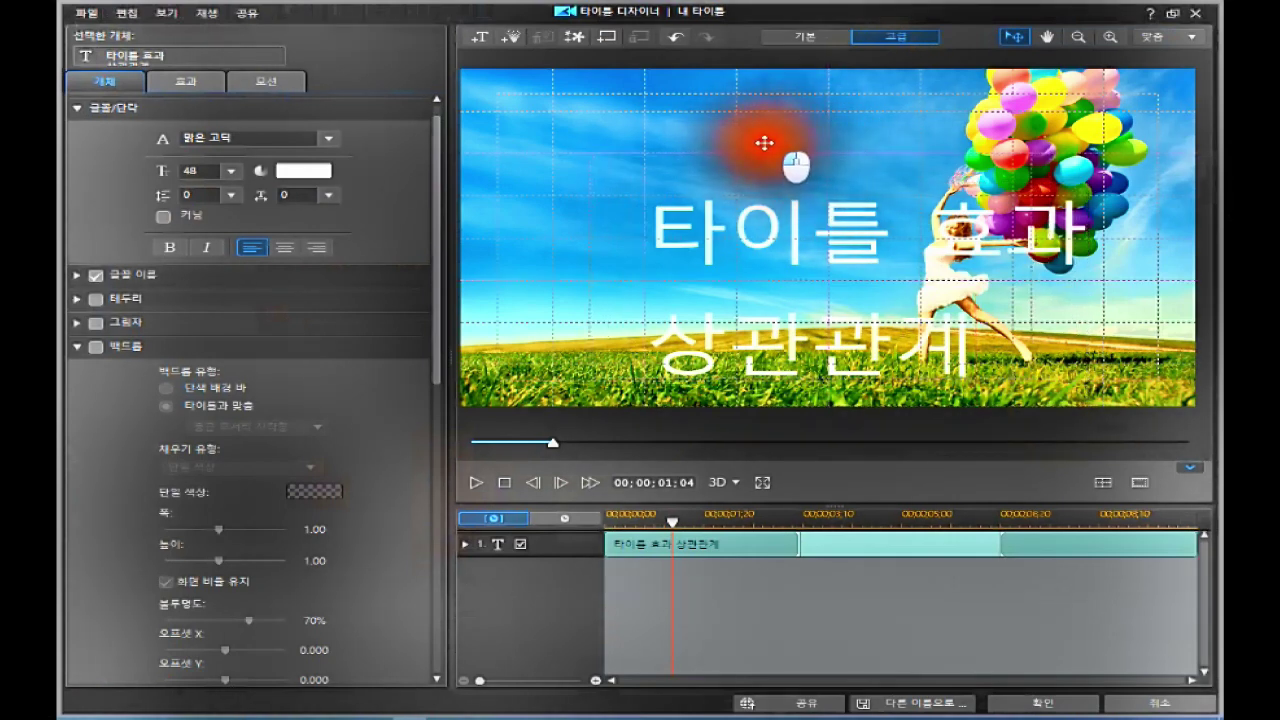
left_click_drag(758, 145, 759, 144)
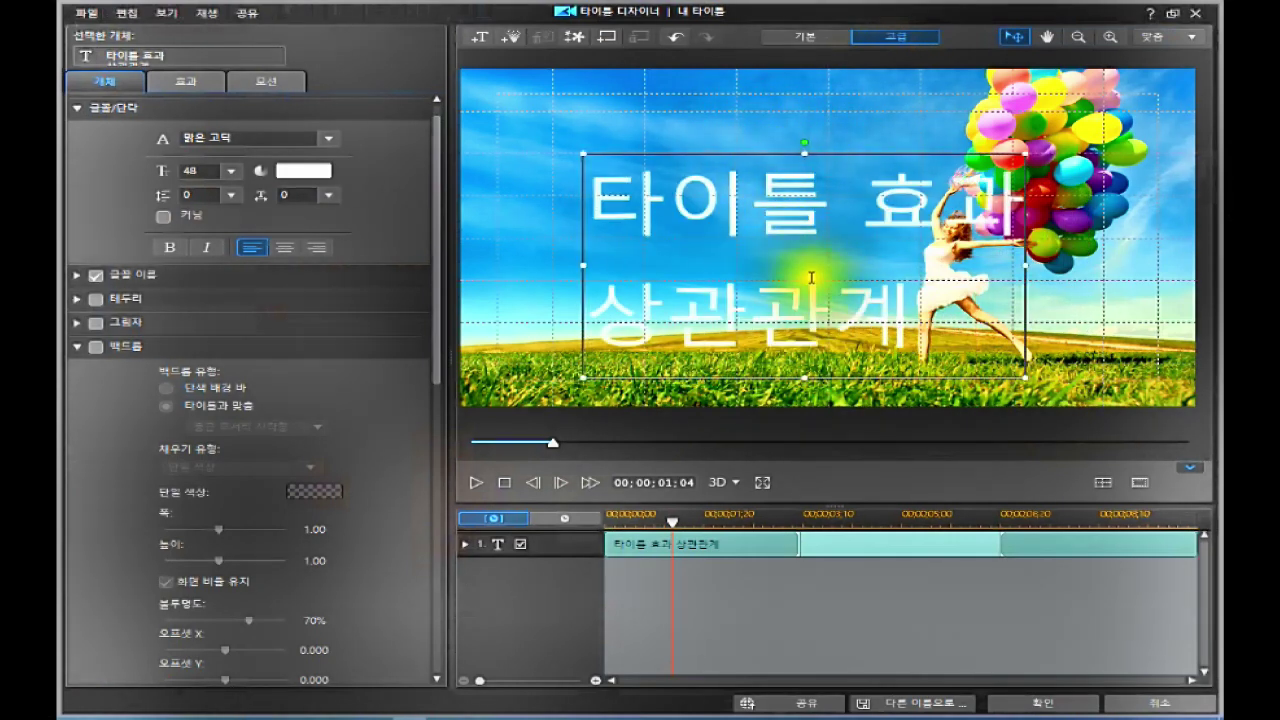
left_click(284, 251)
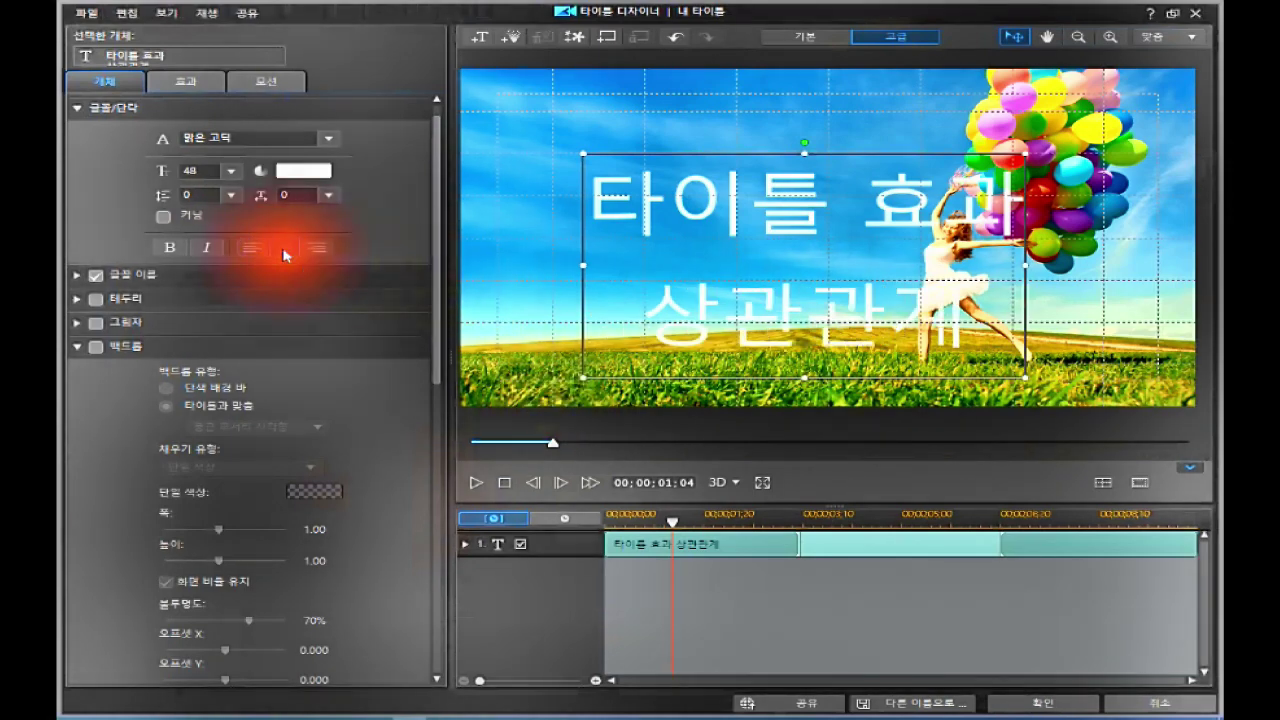
Step: Set the title's font color to yellow (RGB 255, 255, 0) and collapse the font settings
left_click(305, 171)
left_click(450, 286)
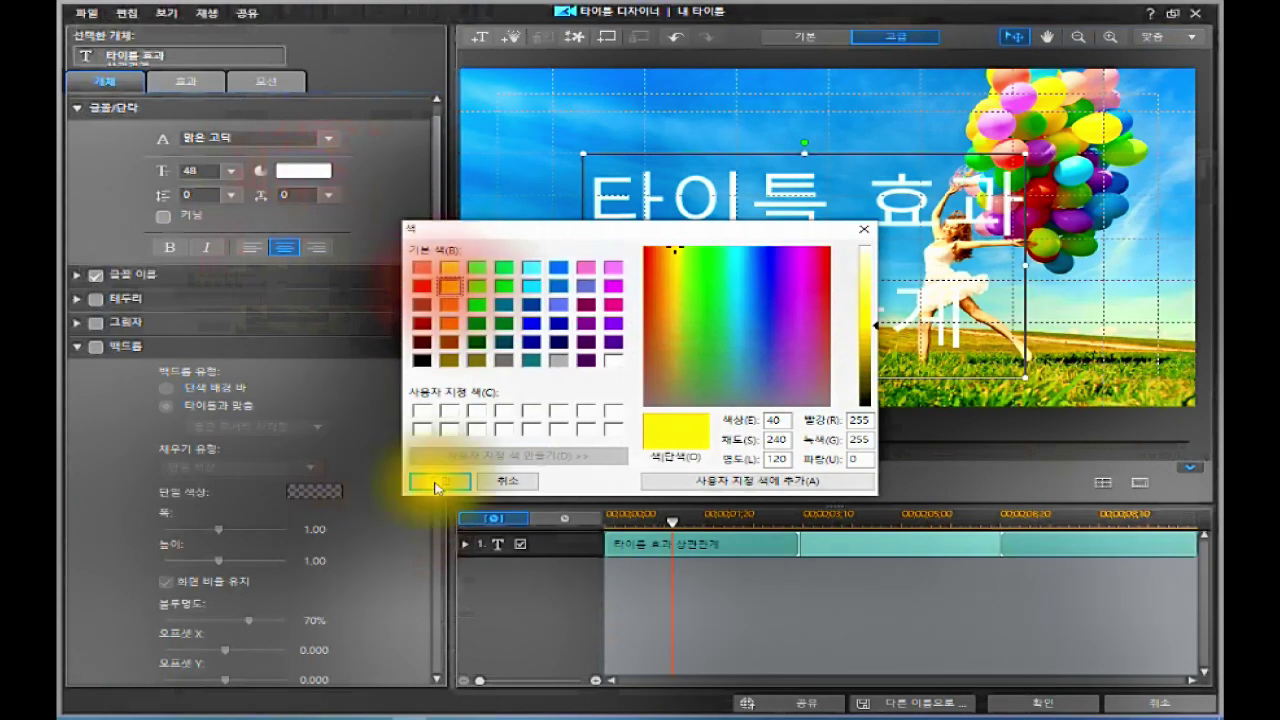
left_click(437, 482)
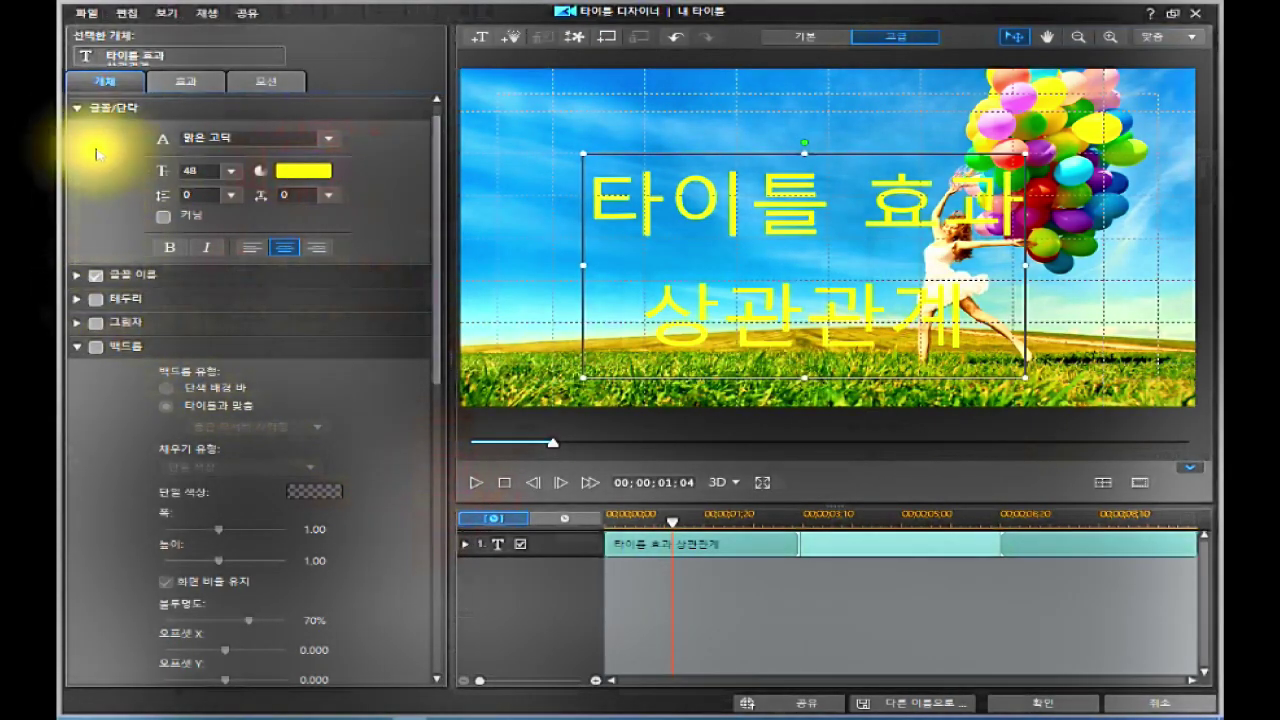
left_click(72, 109)
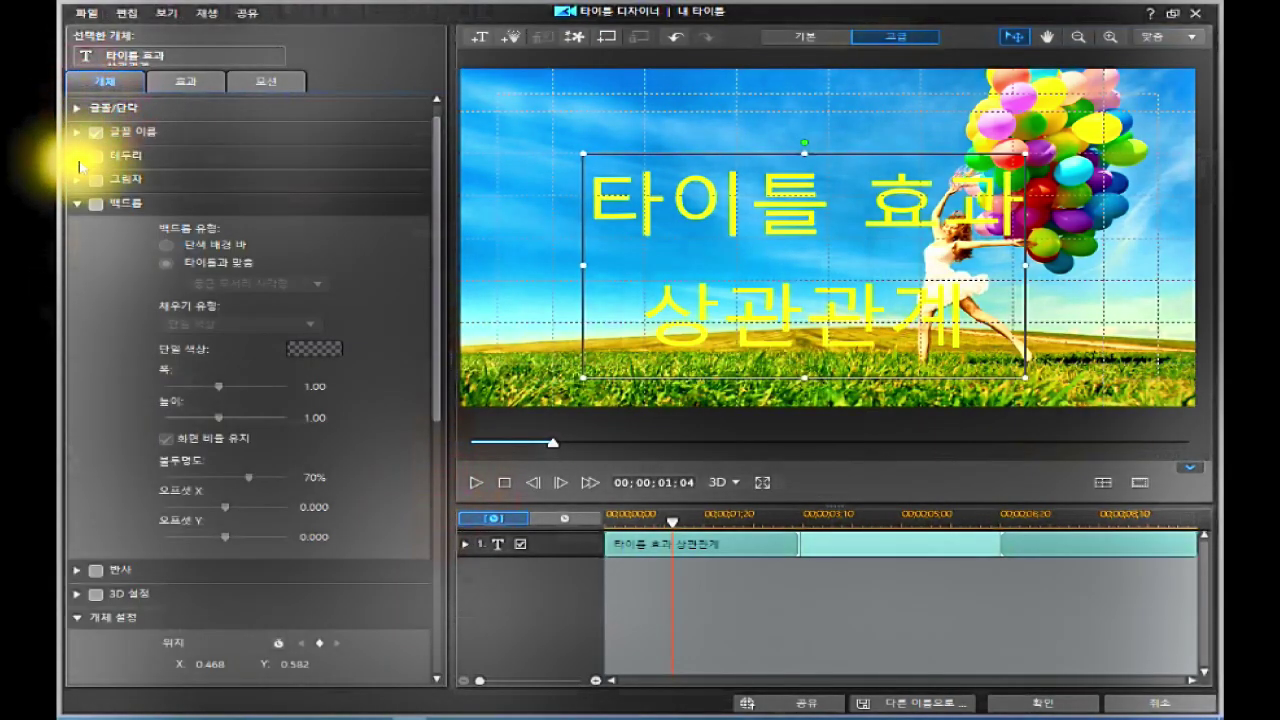
Step: Enable the title's border (테두리) with a solid black color and collapse its settings
left_click(77, 157)
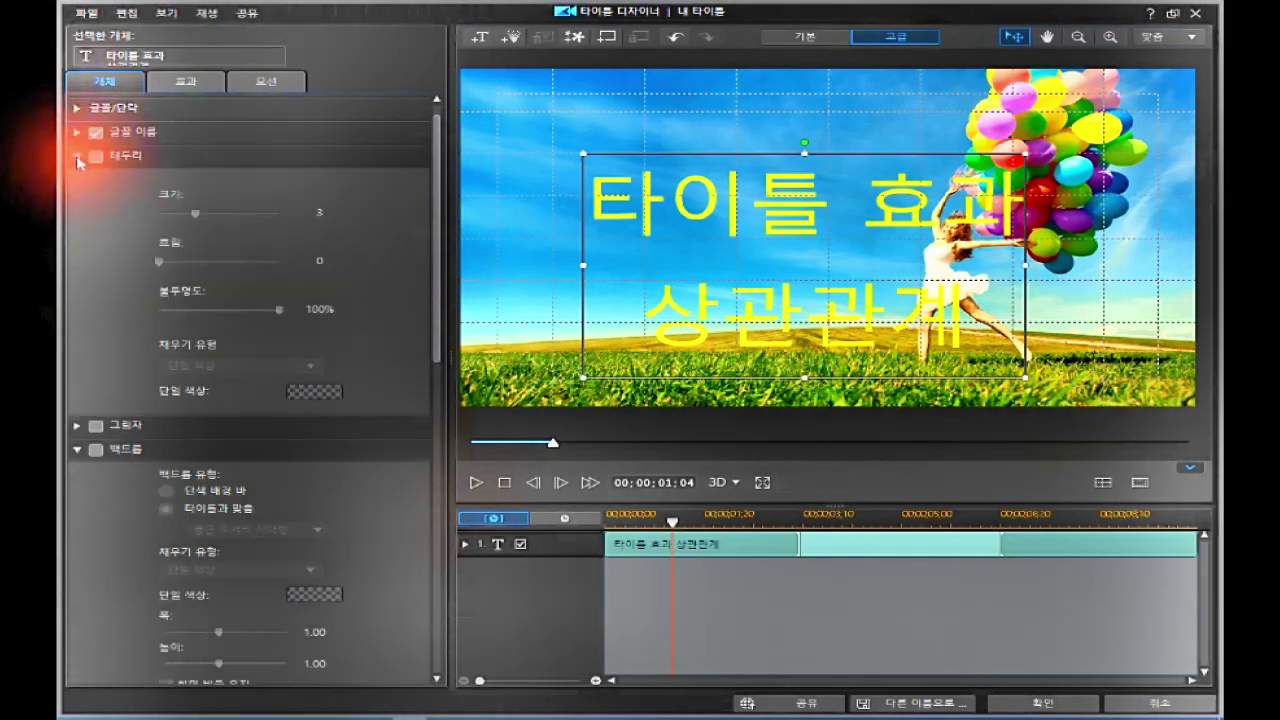
left_click(96, 156)
left_click(316, 390)
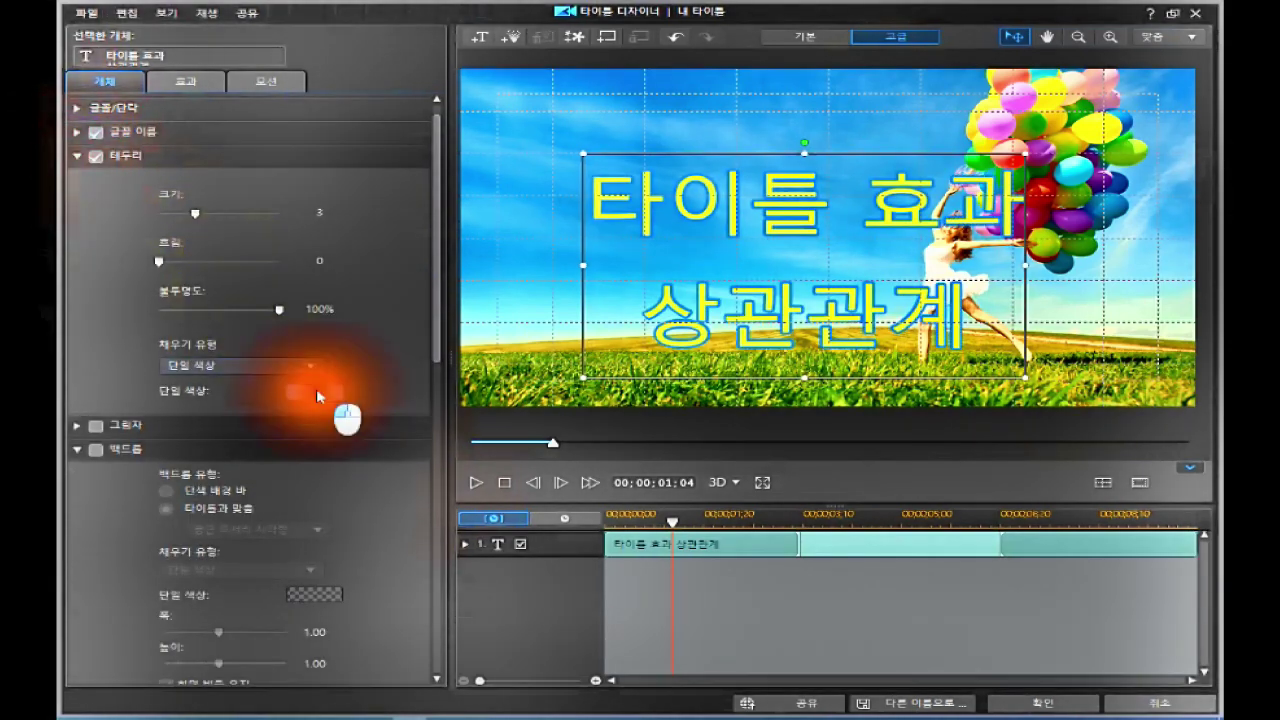
left_click(423, 362)
left_click(432, 481)
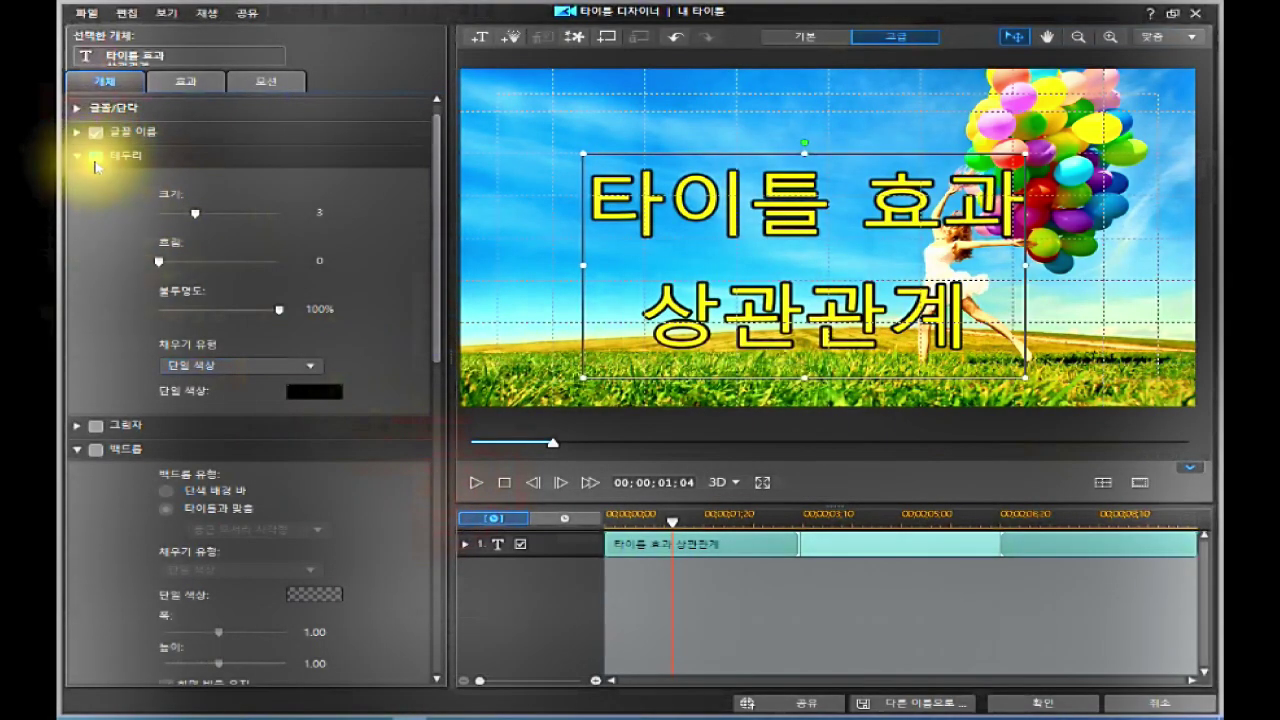
left_click(77, 156)
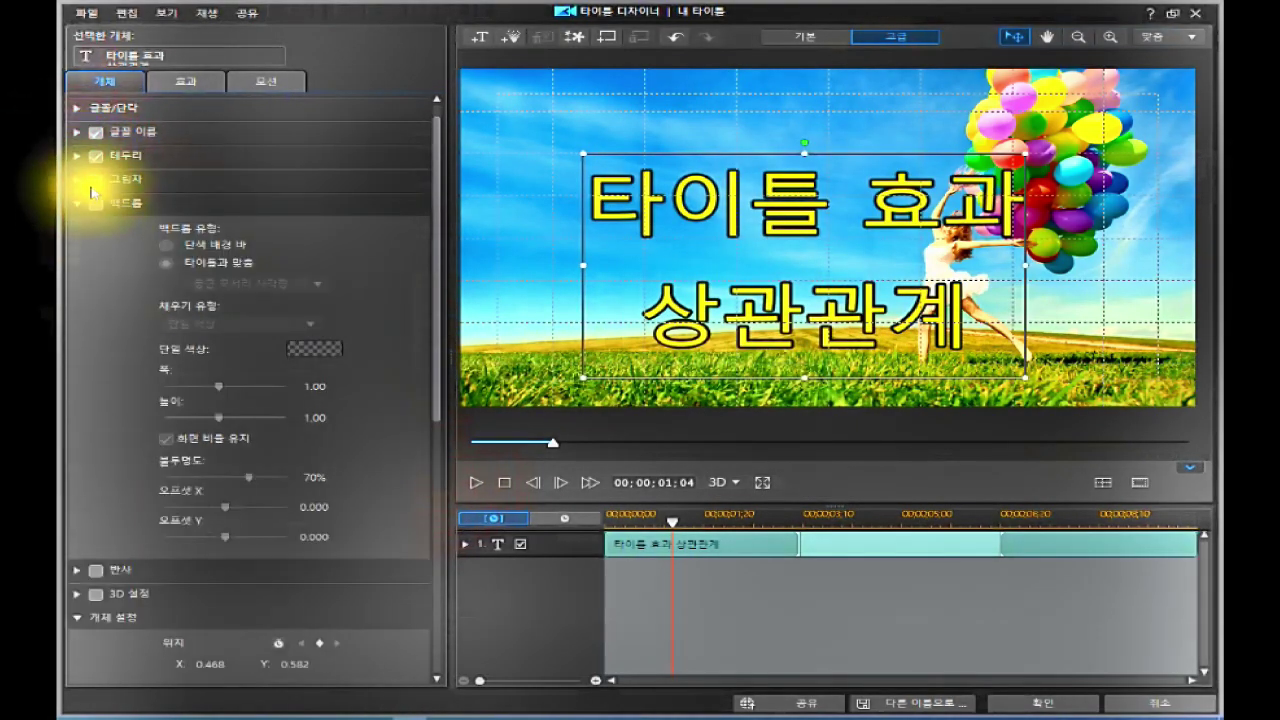
Step: Enable the title's shadow (그림자), toggle its shadow fill option, and collapse its settings
left_click(77, 180)
left_click(95, 182)
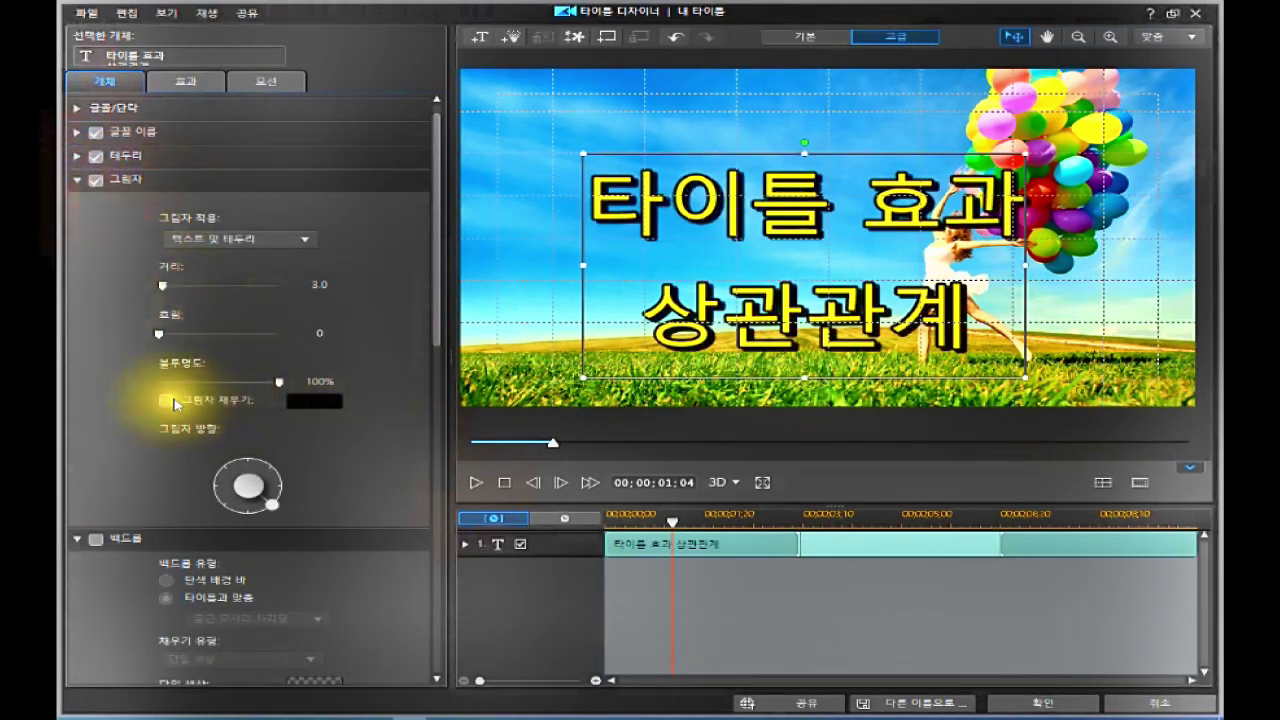
left_click(167, 401)
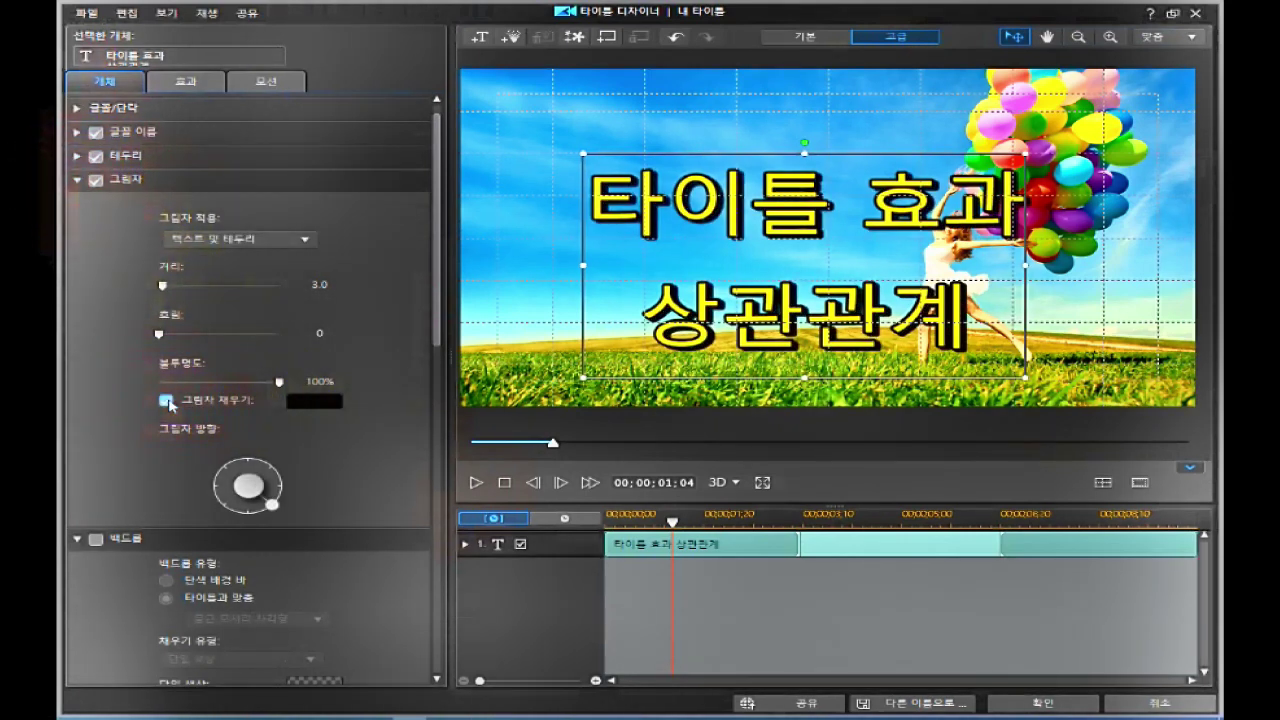
left_click(77, 180)
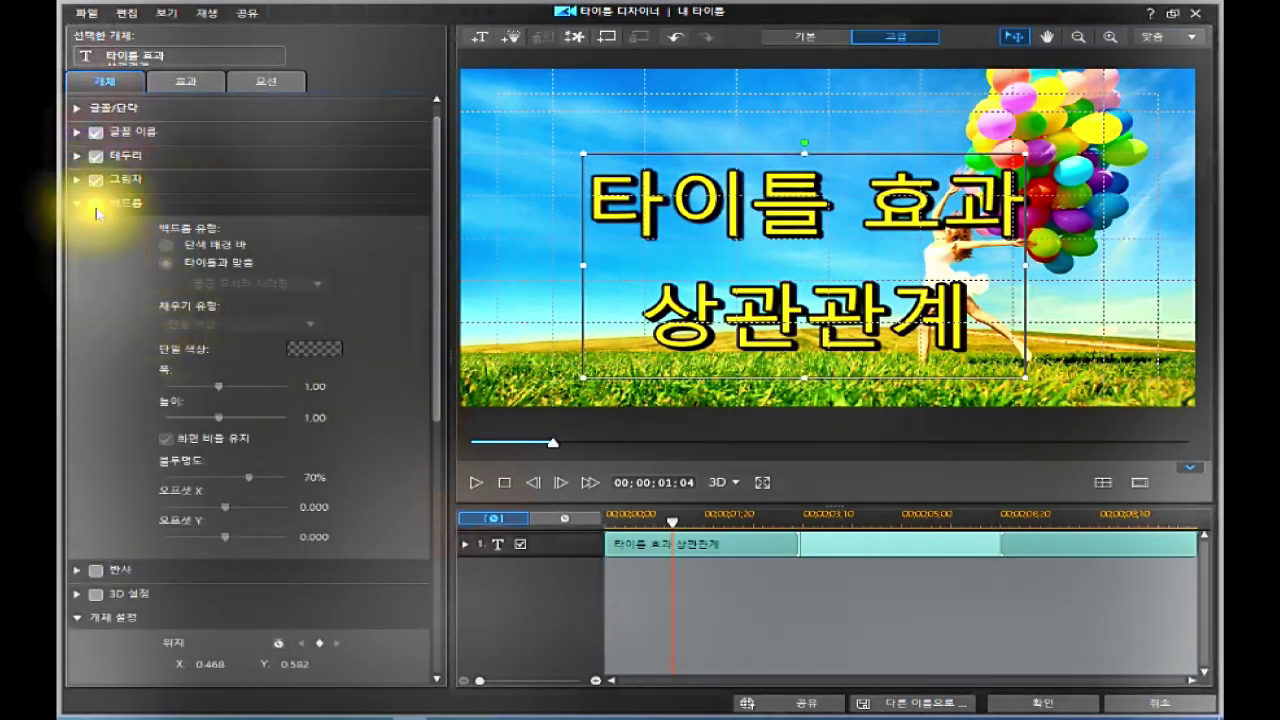
Step: Enable the title's backdrop as a solid background bar (단색 배경 바) and move the title to about X 0.502, Y 0.459
left_click(96, 204)
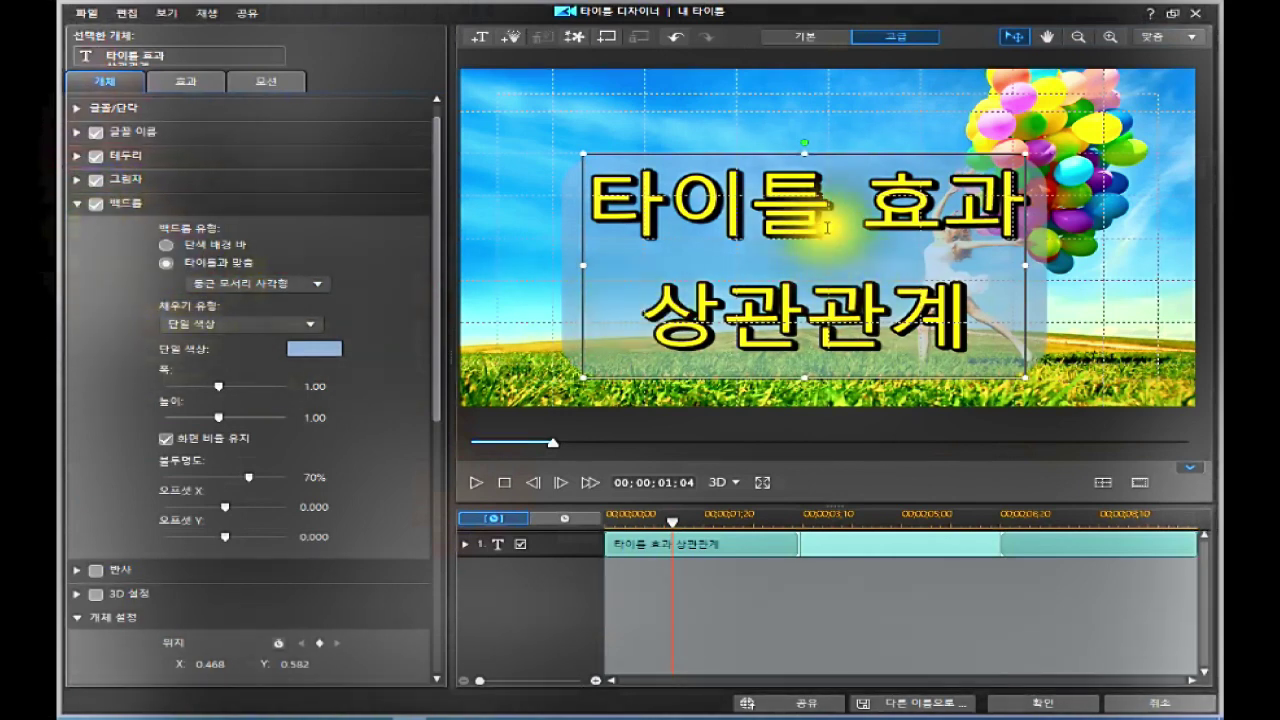
left_click_drag(757, 148, 769, 106)
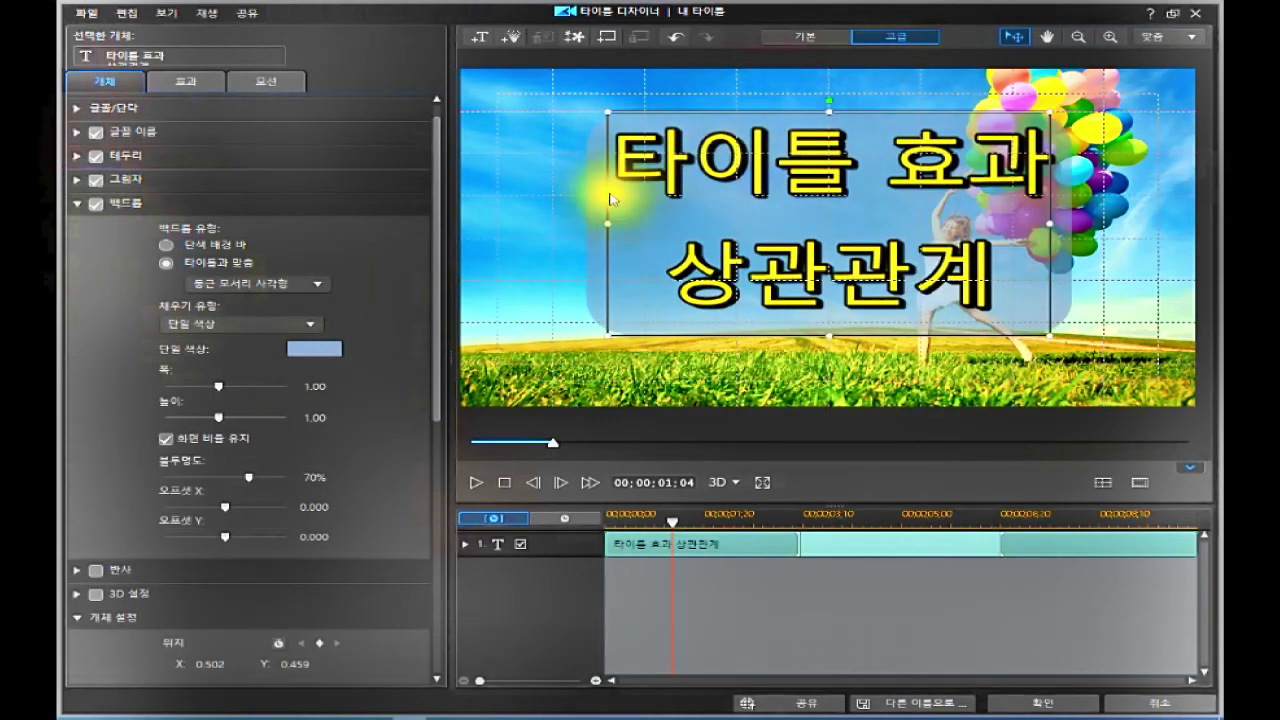
left_click(165, 245)
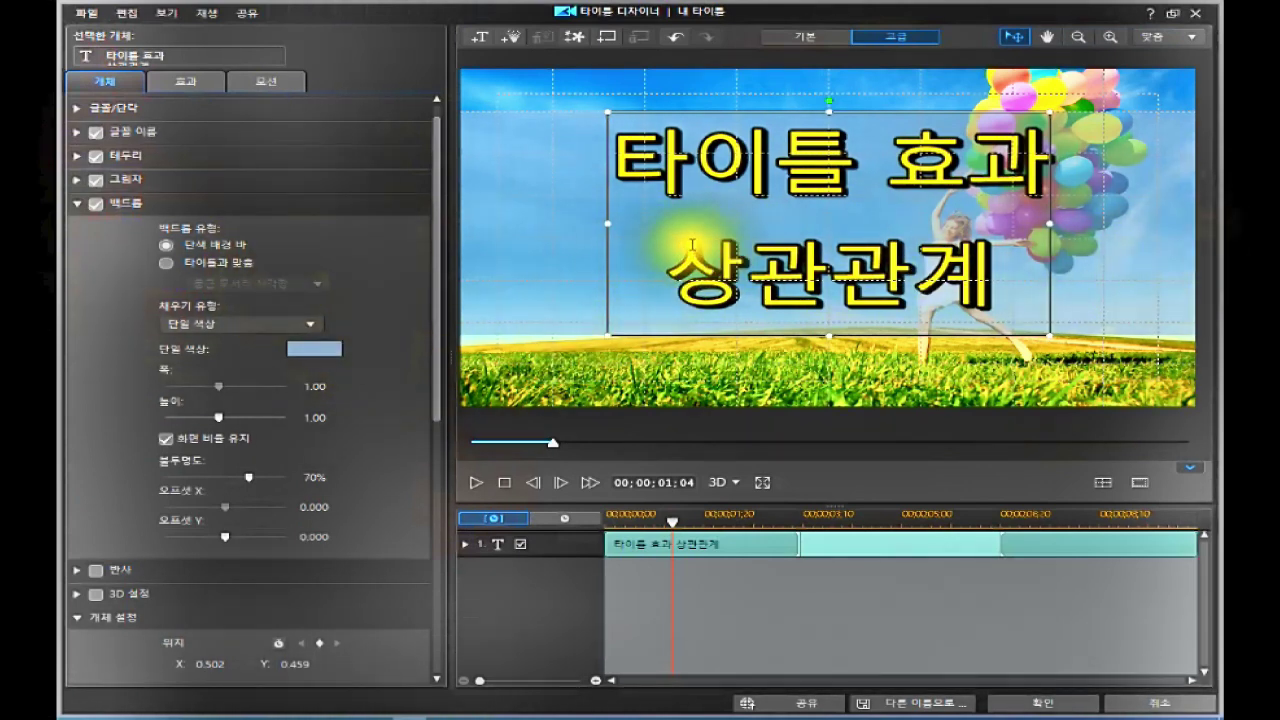
Step: Set the backdrop's solid color to dark teal (RGB 0, 64, 64) and change its fill type to 2 색상 그래디언트
left_click(315, 348)
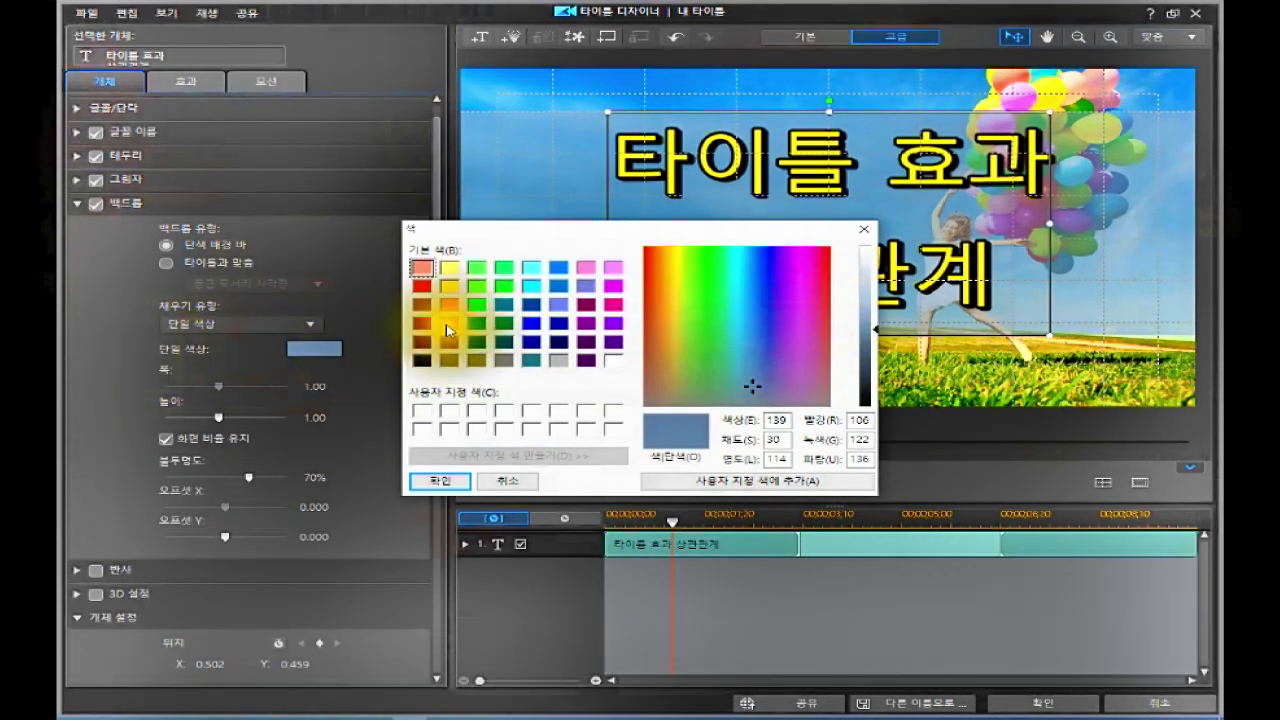
left_click(504, 343)
left_click(447, 482)
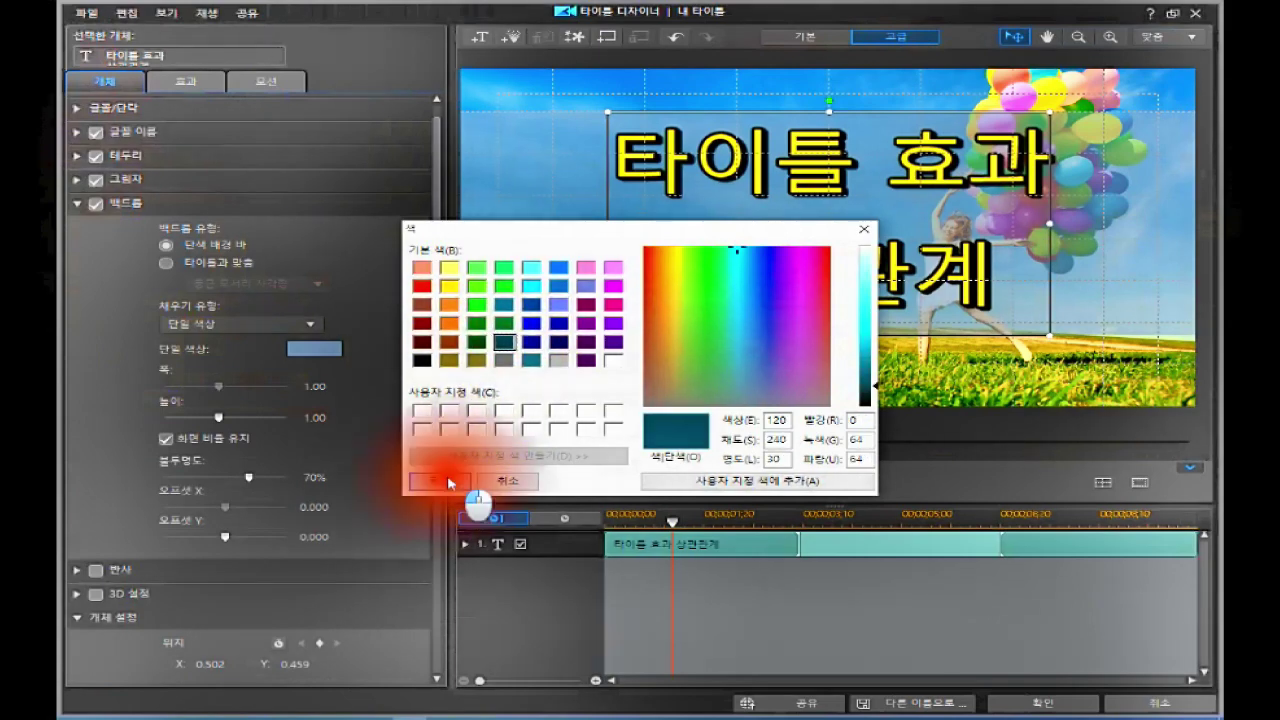
left_click(316, 326)
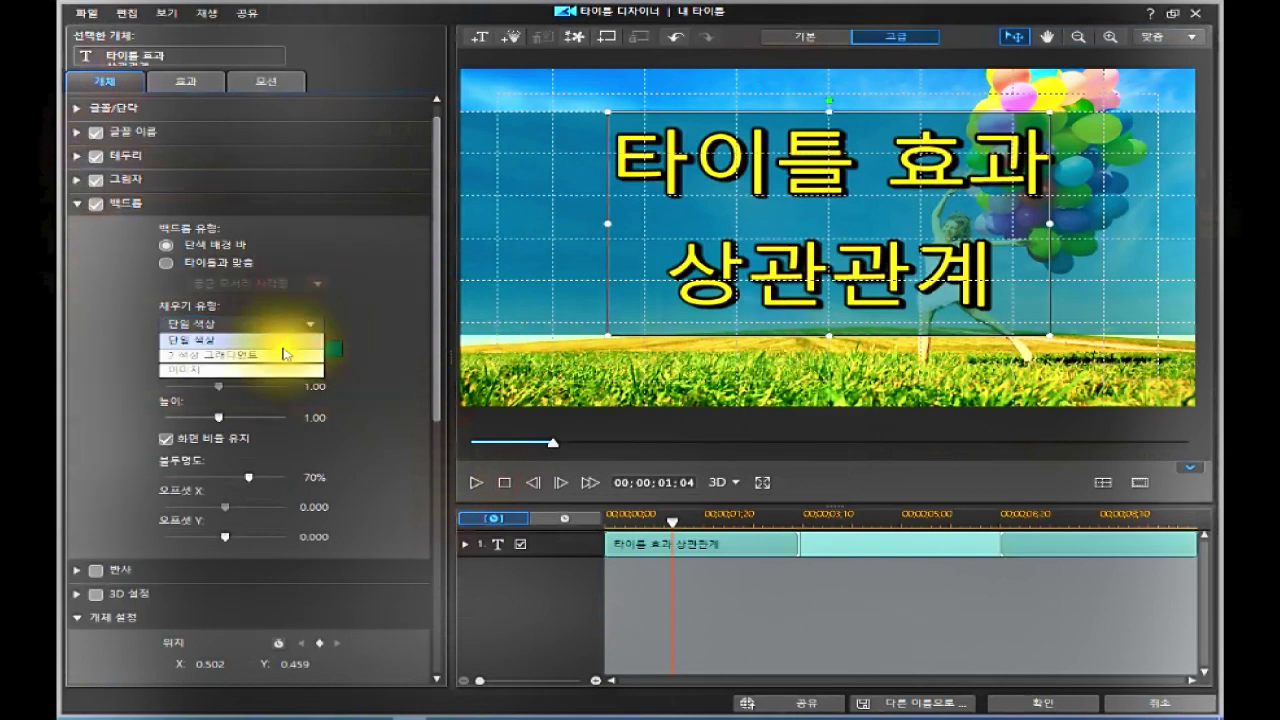
left_click(287, 354)
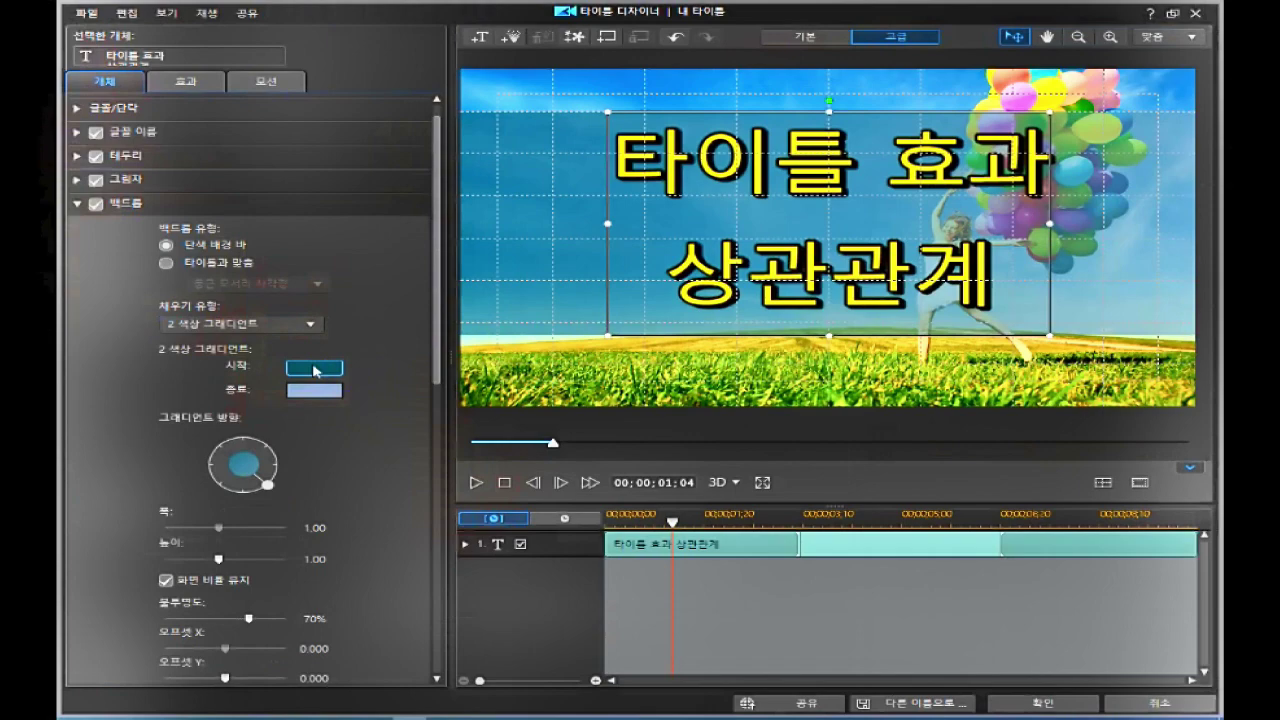
Step: Set the backdrop gradient's end color to violet (RGB 128, 0, 255) and rotate the gradient direction to point straight up
left_click(320, 389)
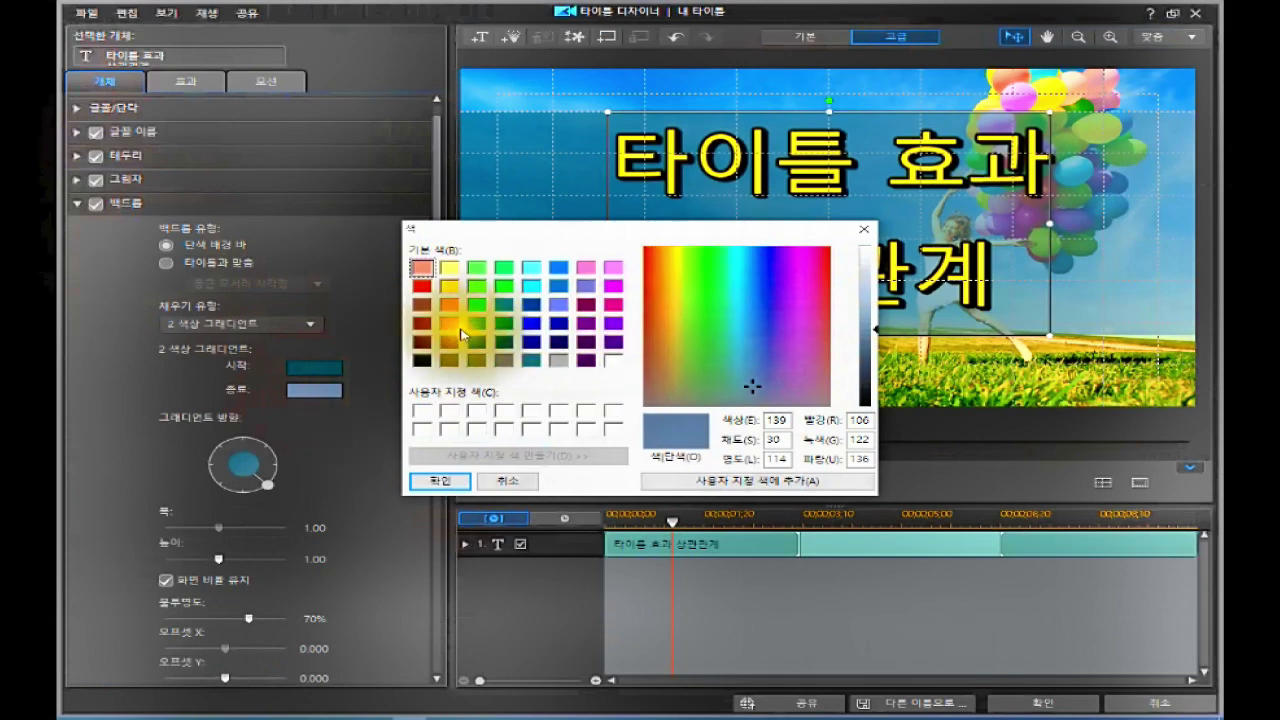
left_click(612, 325)
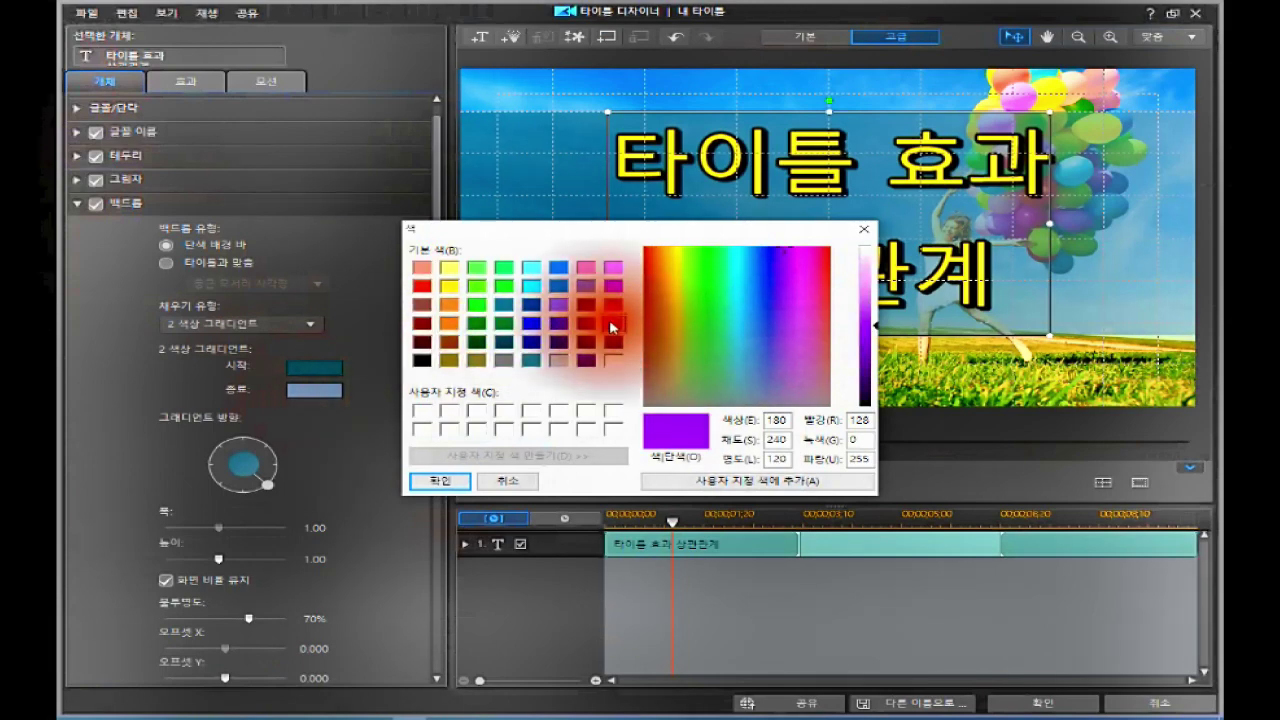
left_click(434, 478)
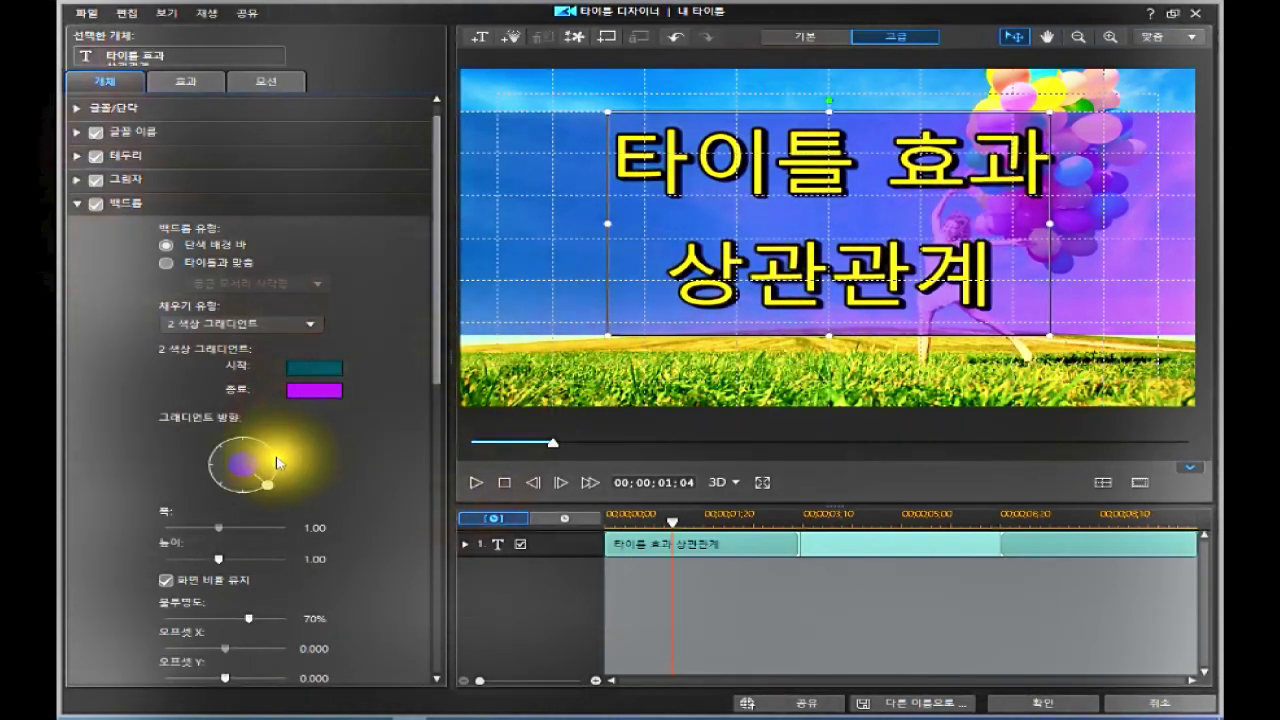
left_click_drag(270, 490, 248, 428)
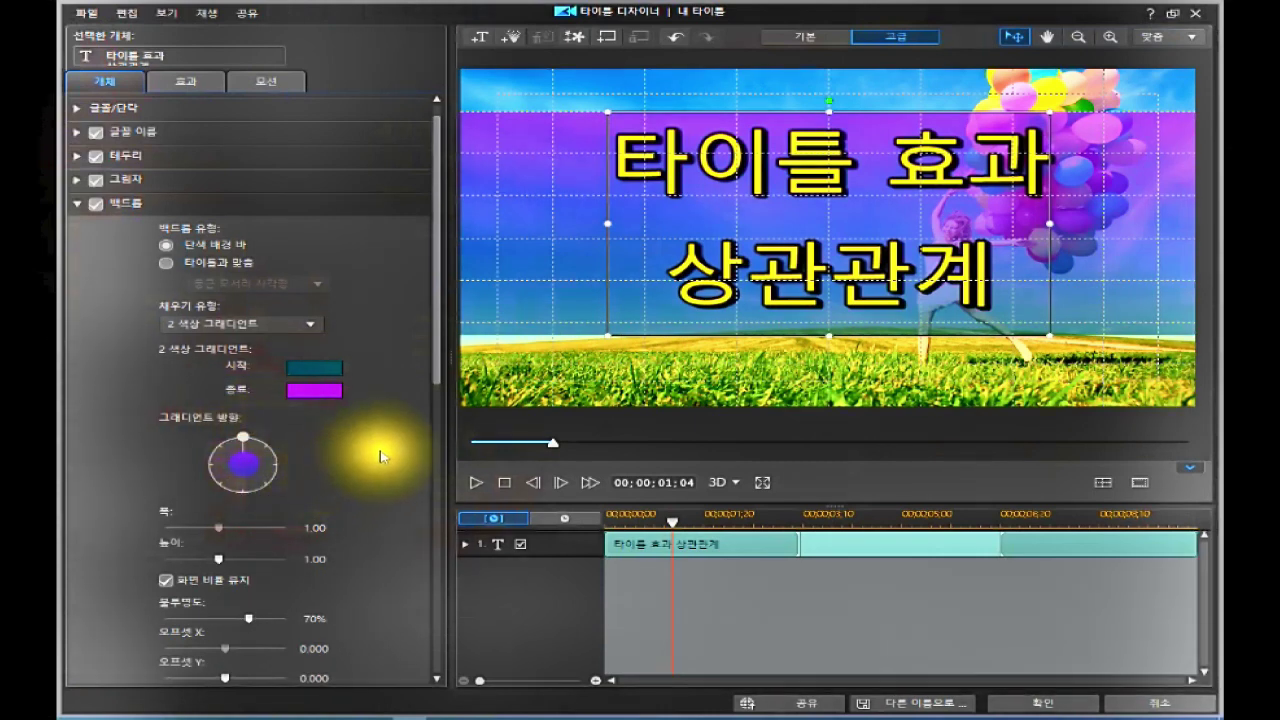
Step: Reduce the solid background bar's height to the minimum of 0.20
left_click_drag(433, 346, 424, 390)
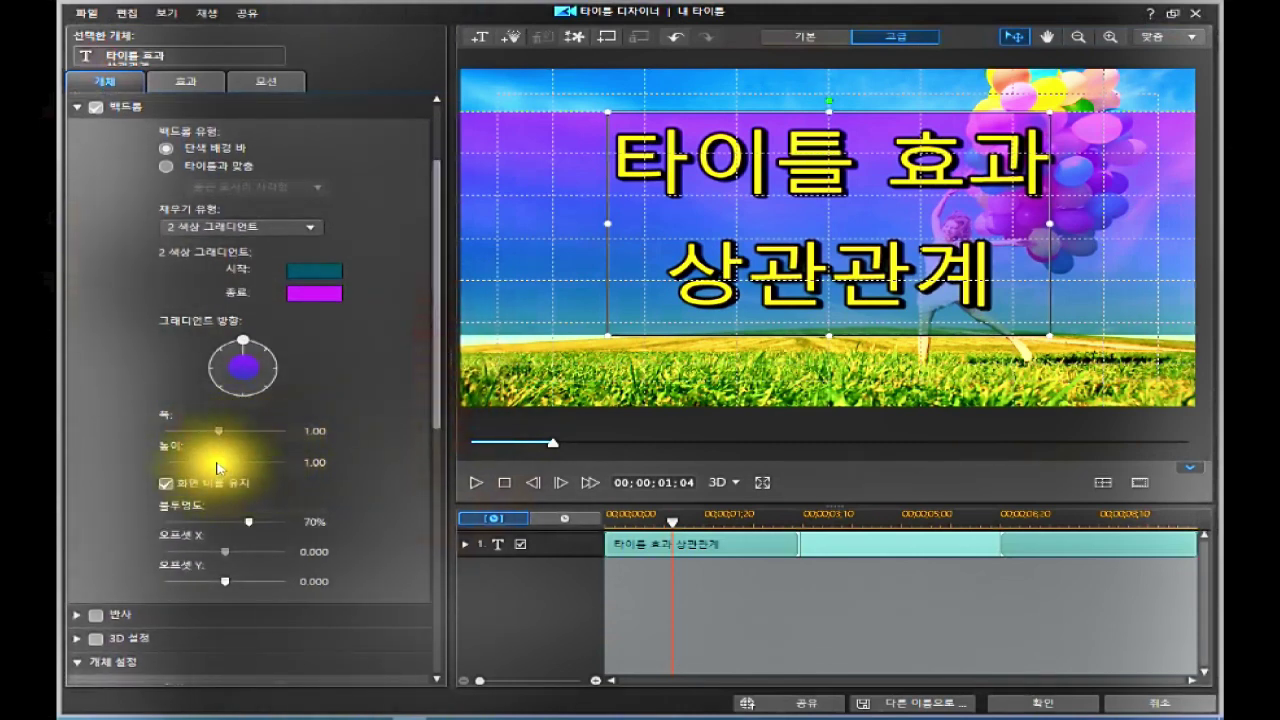
mouse_move(214, 432)
left_mouse_down()
mouse_move(255, 433)
mouse_move(229, 429)
left_mouse_up()
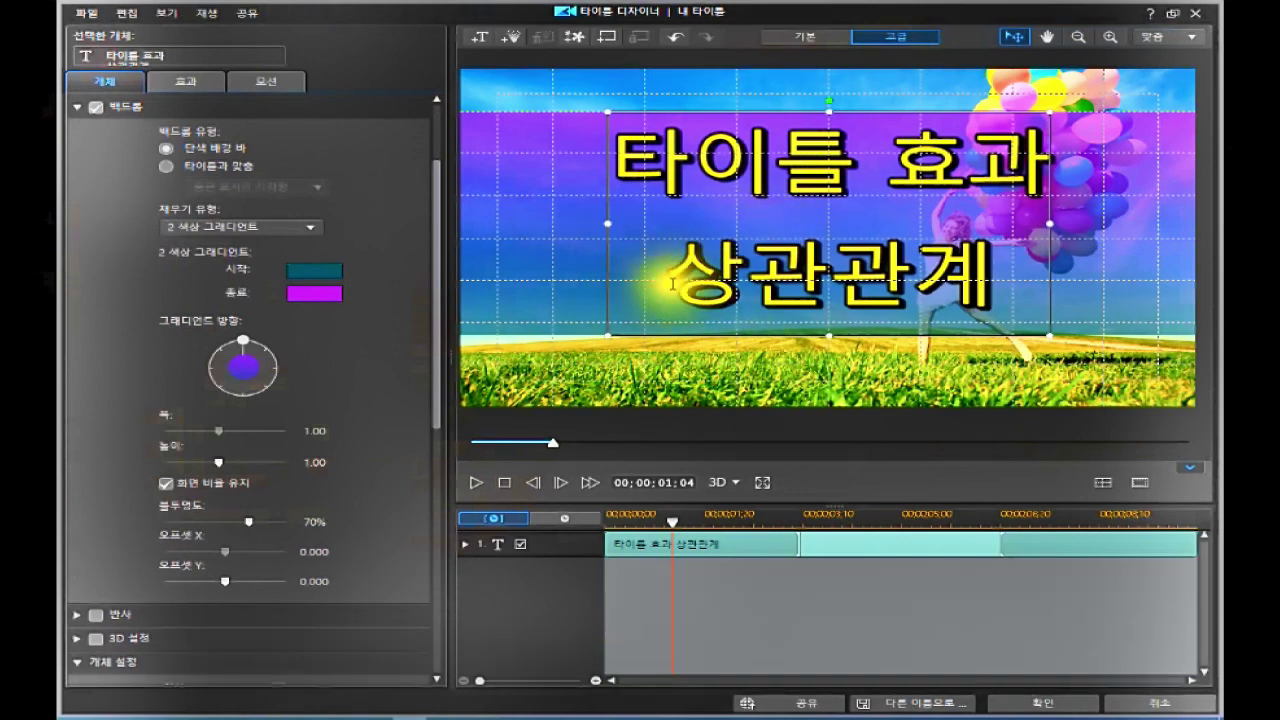
mouse_move(217, 466)
left_mouse_down()
mouse_move(232, 462)
mouse_move(211, 459)
left_mouse_up()
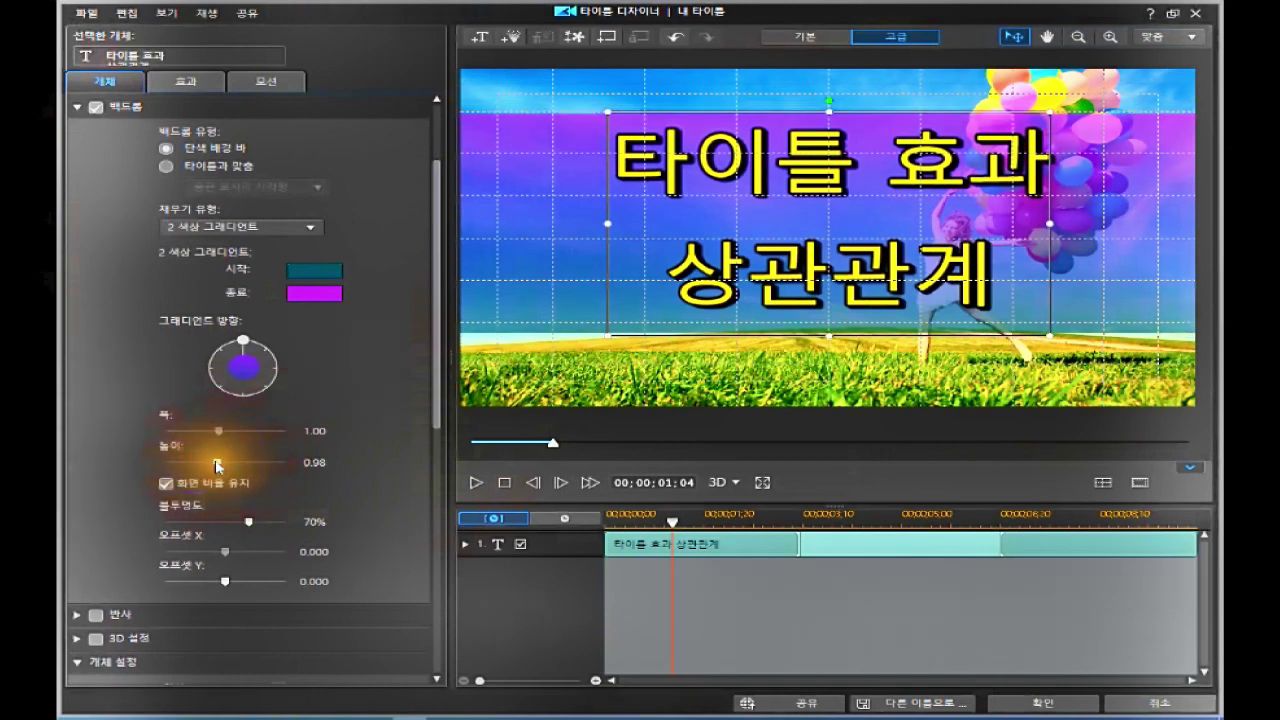
left_click(325, 463)
double_click(325, 463)
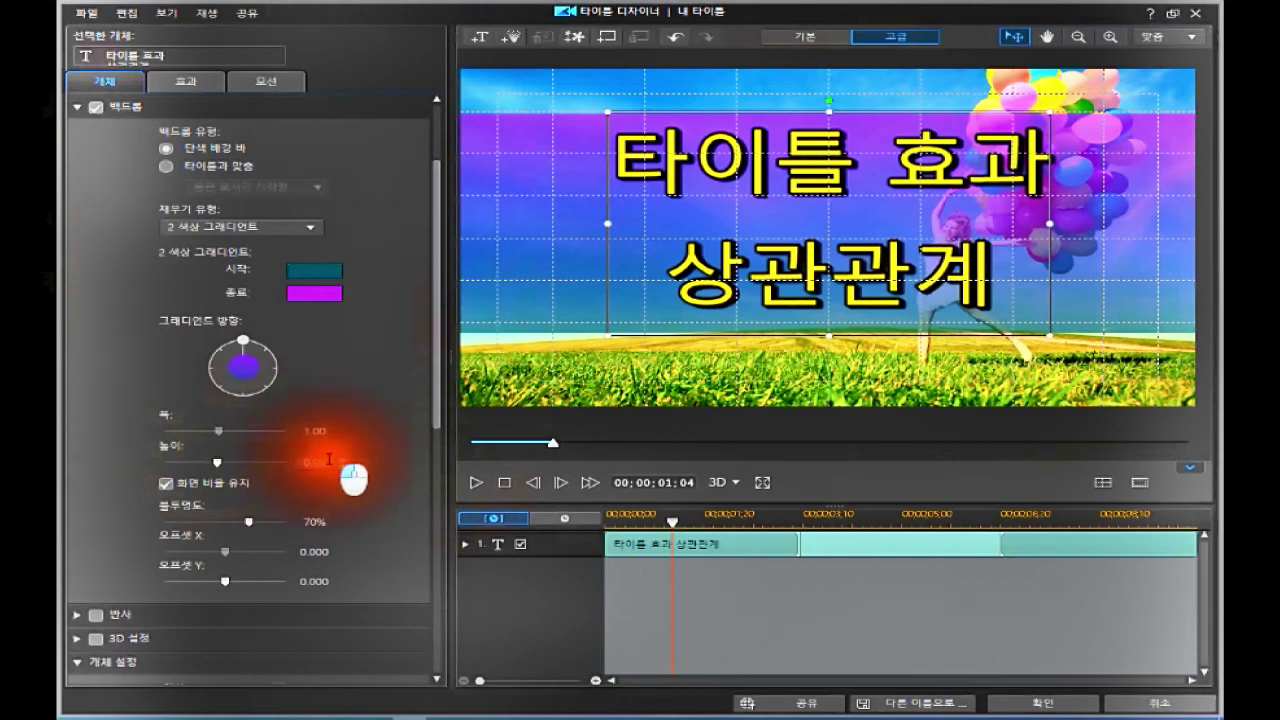
type("0")
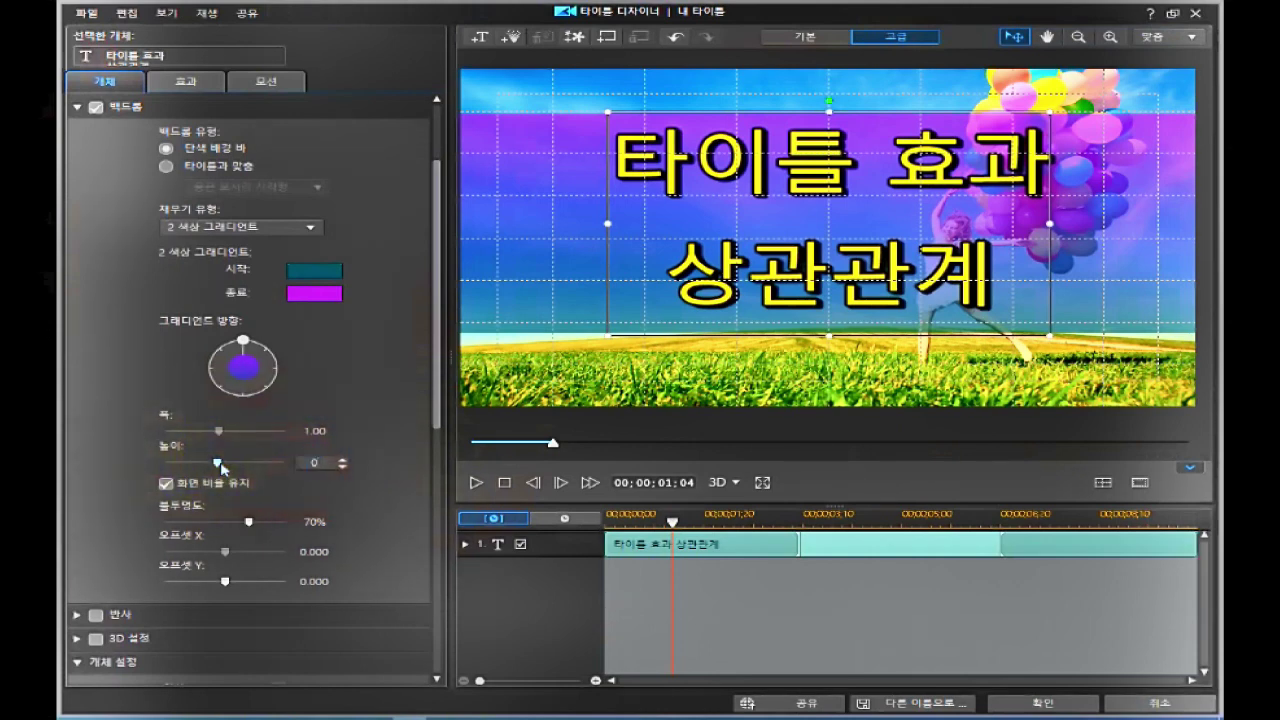
key("Return")
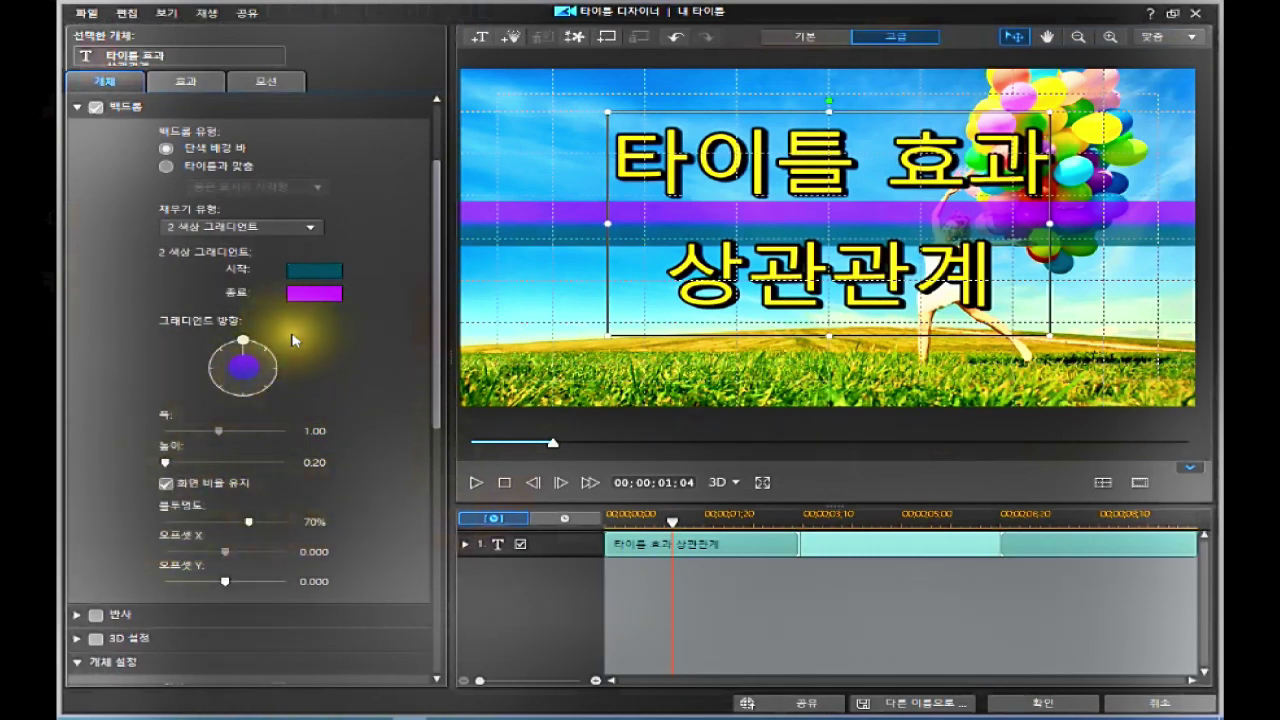
Step: Change the backdrop's fill type to 이미지 and load the texture file 015.jpg from the Texture folder
left_click(312, 228)
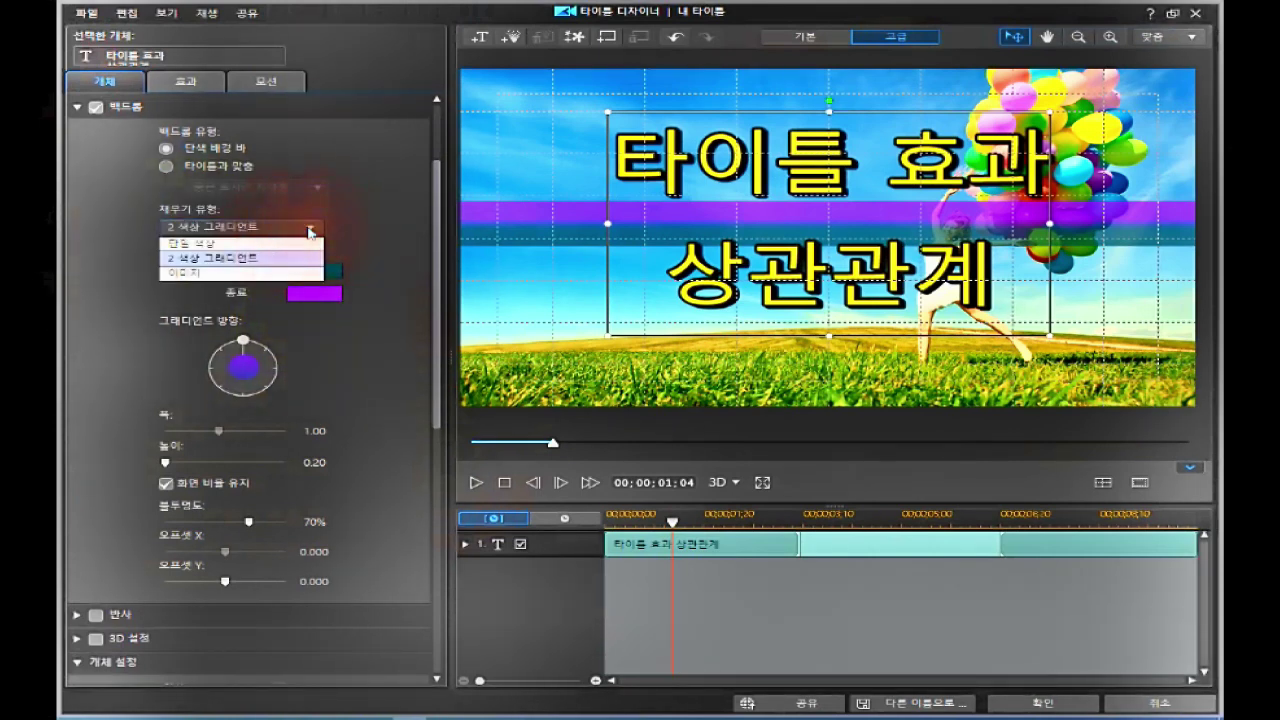
left_click(195, 272)
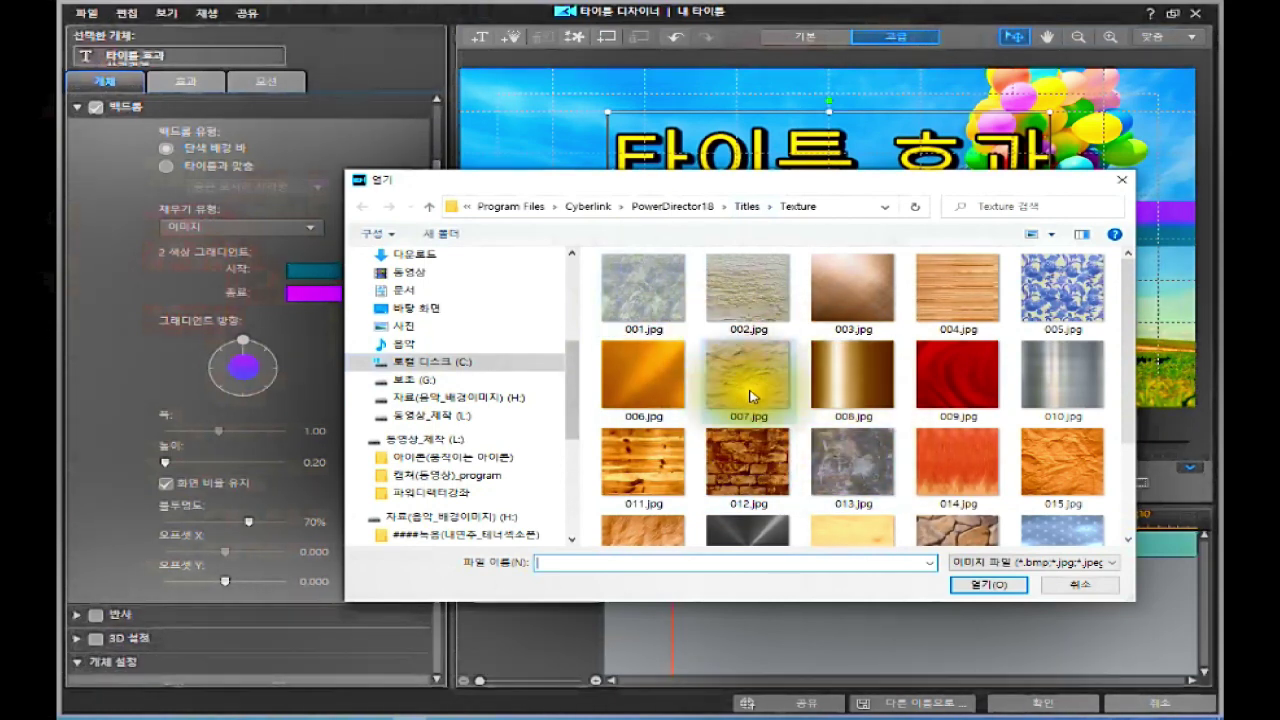
left_click(853, 385)
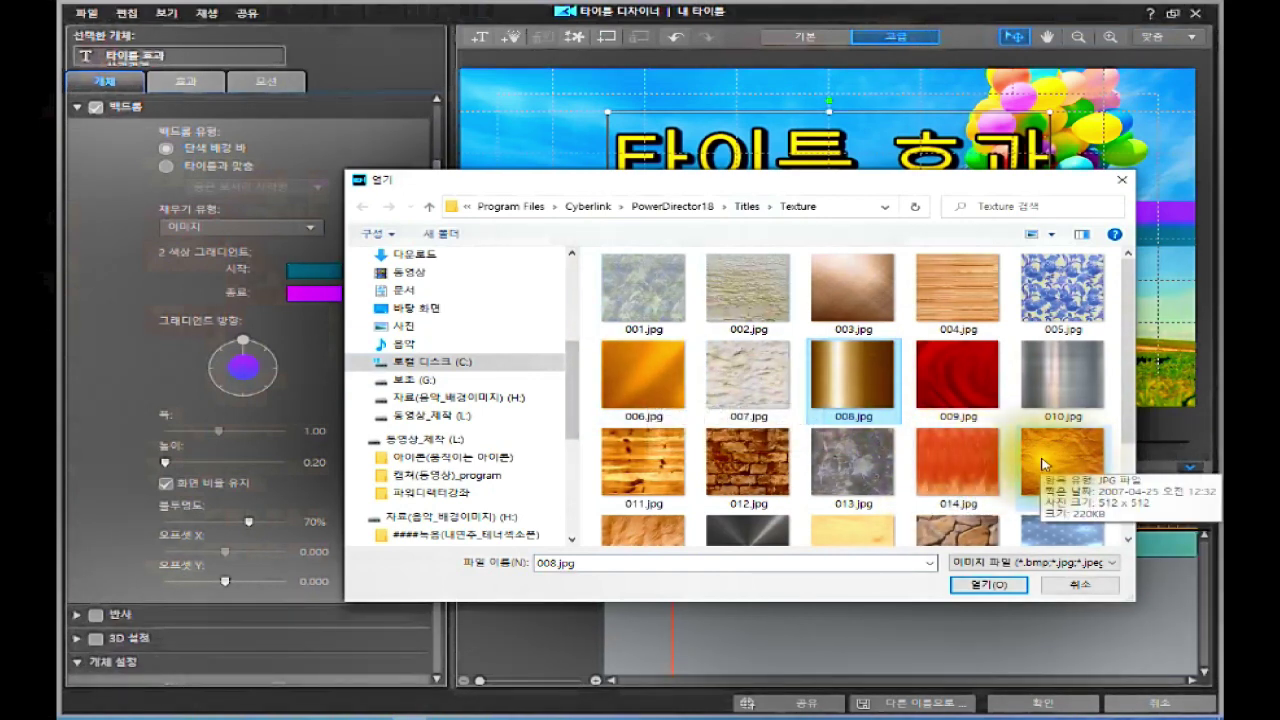
left_click(1041, 458)
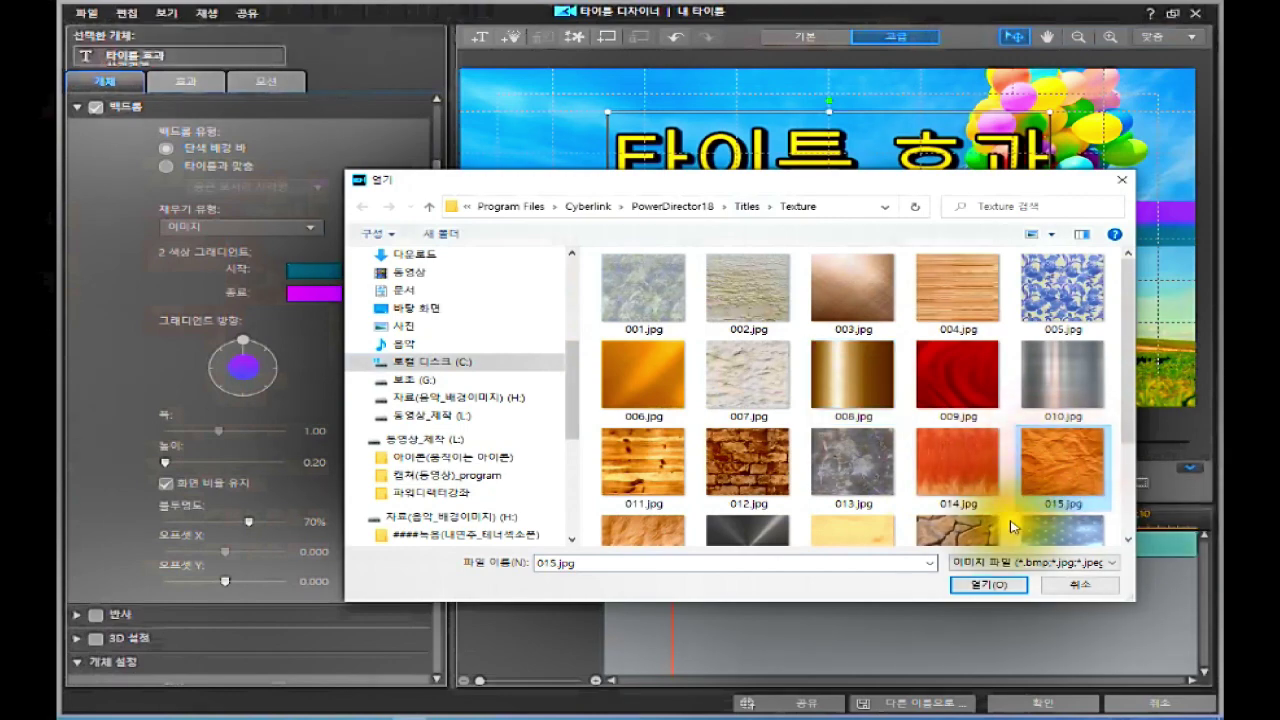
left_click(990, 587)
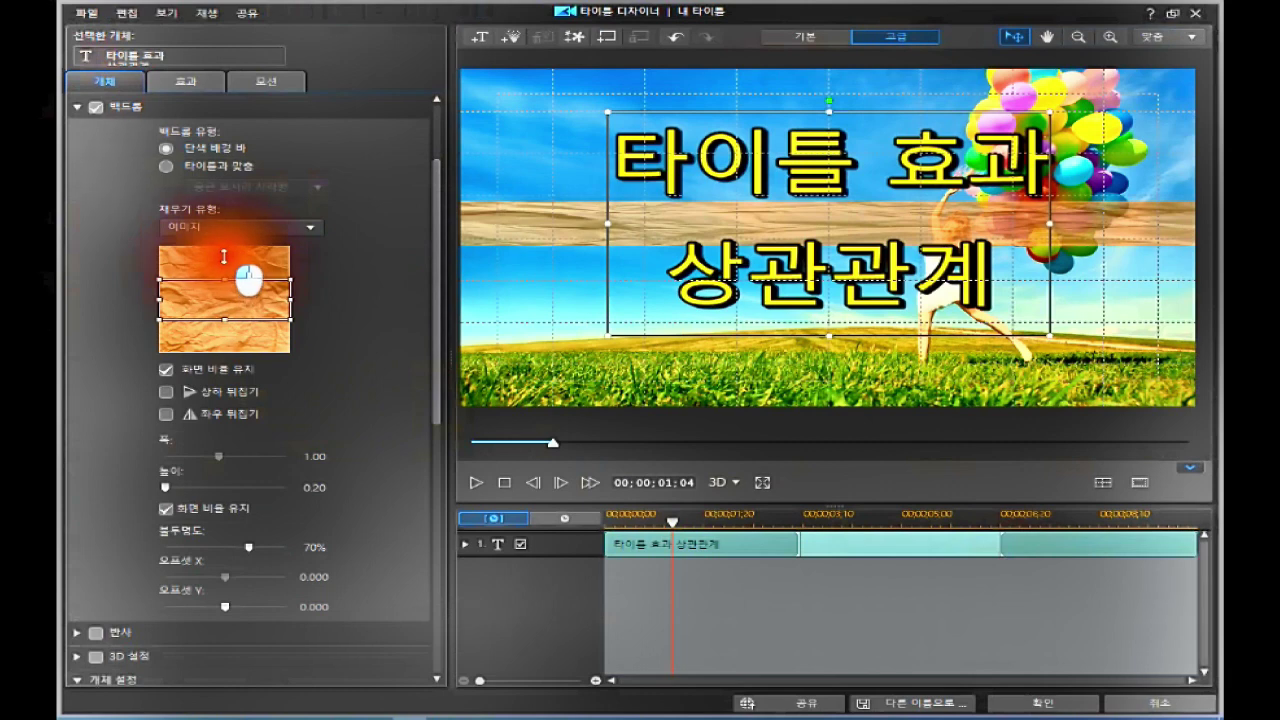
Step: Turn off 화면 비율 유지 for the texture image, then resize its crop area and move it near the image's center
left_click(166, 370)
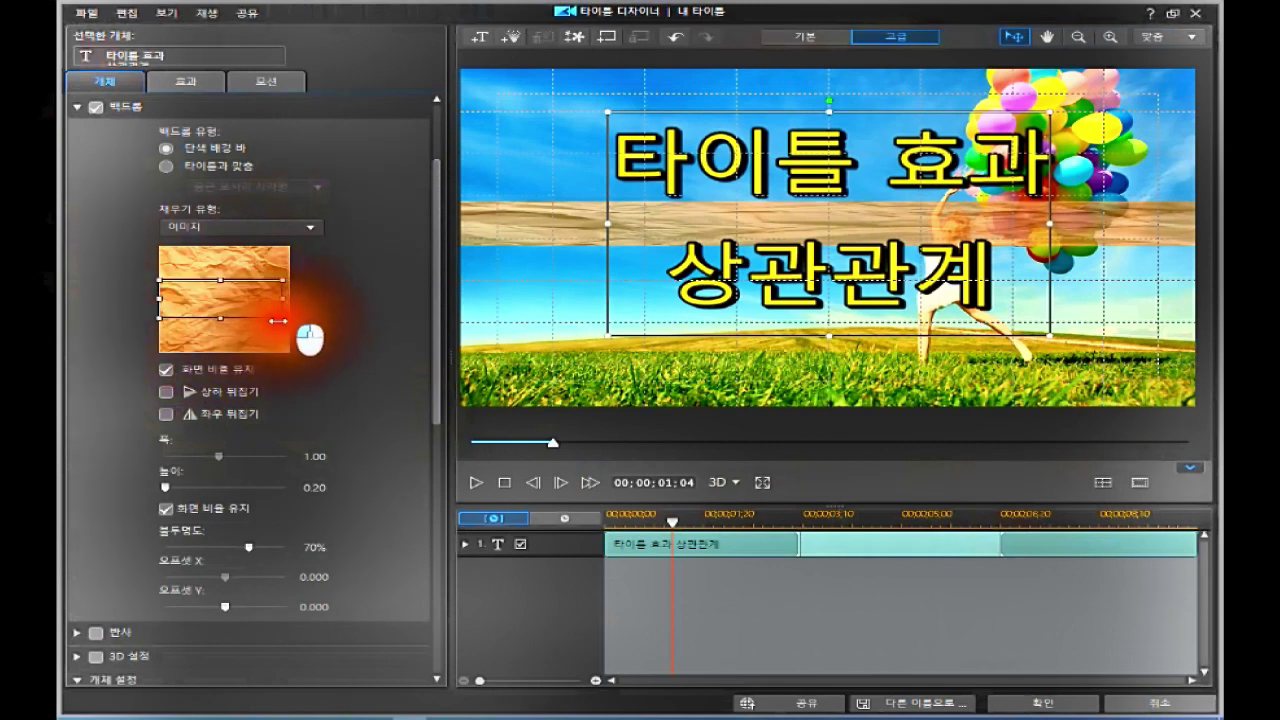
left_click_drag(278, 321, 277, 322)
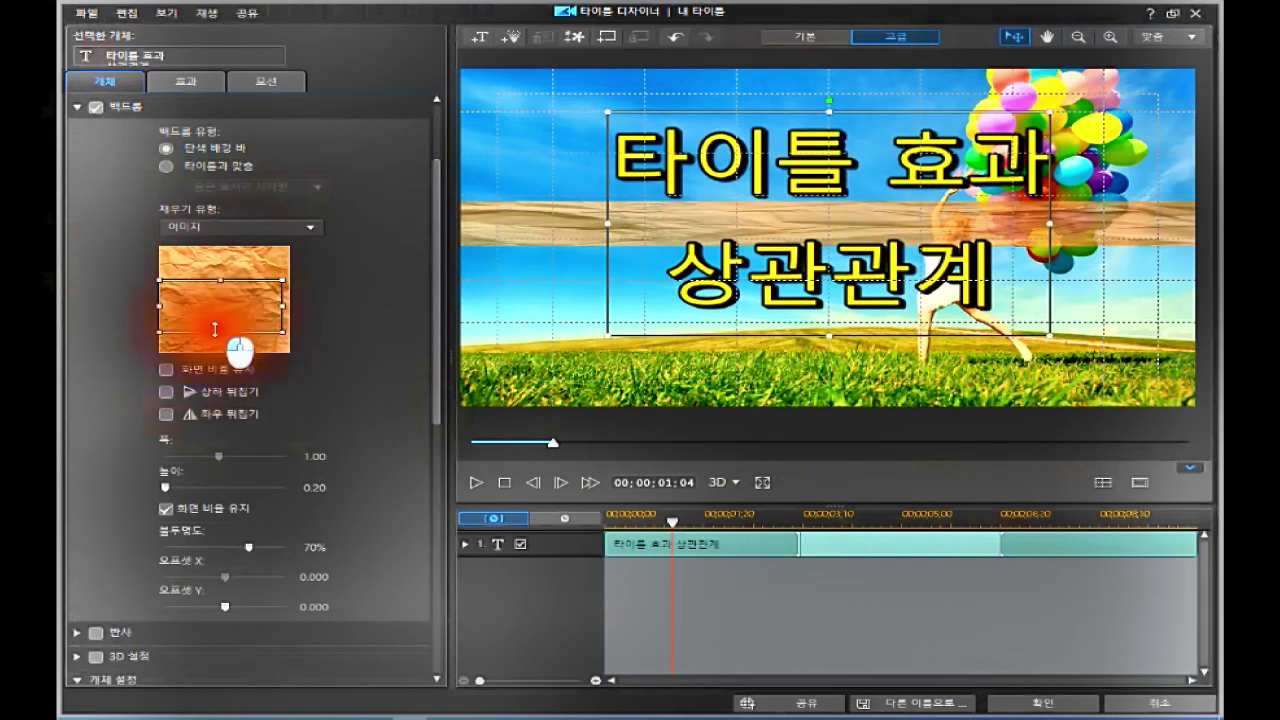
left_click_drag(215, 340, 217, 340)
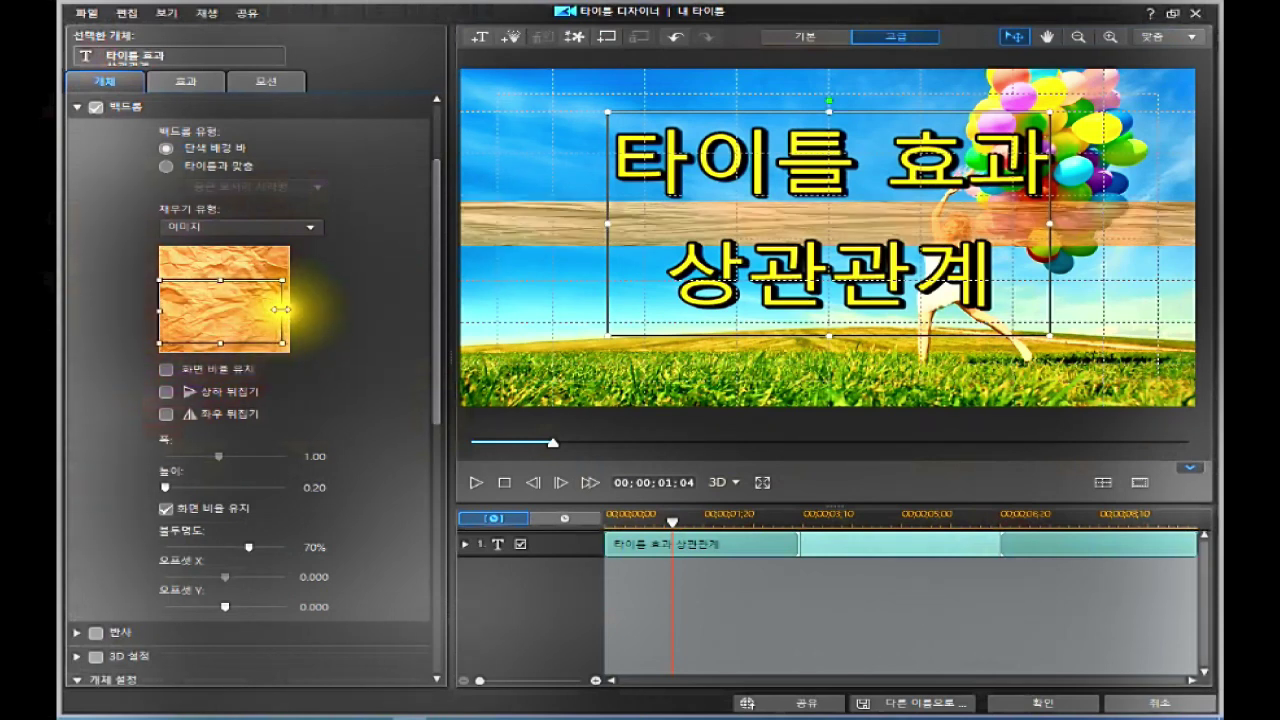
left_click_drag(277, 311, 277, 311)
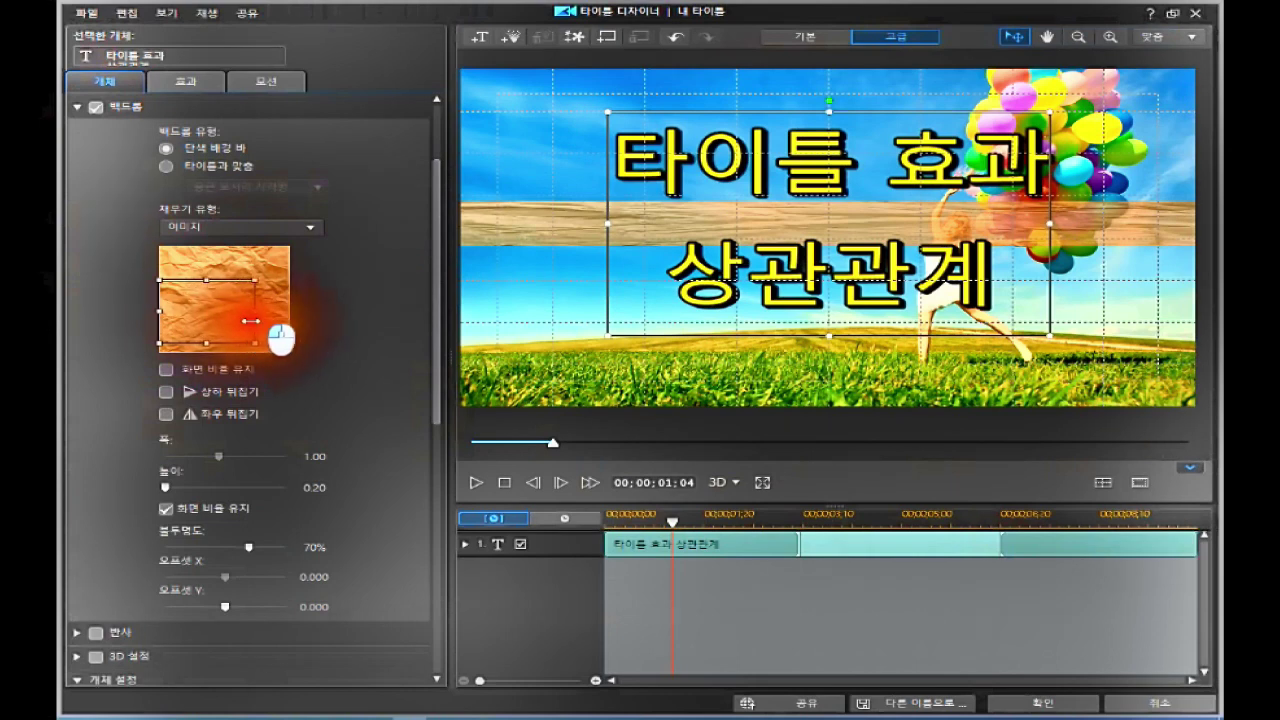
left_click_drag(264, 322, 264, 322)
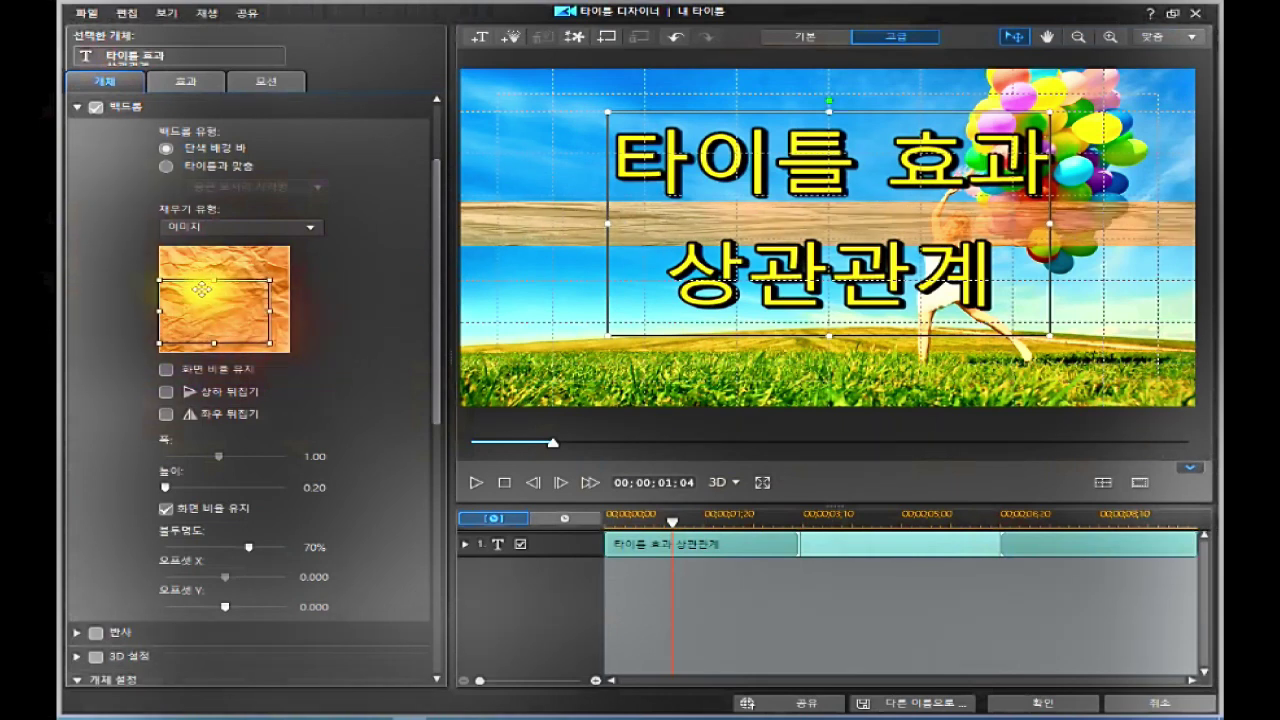
left_click_drag(201, 301, 210, 299)
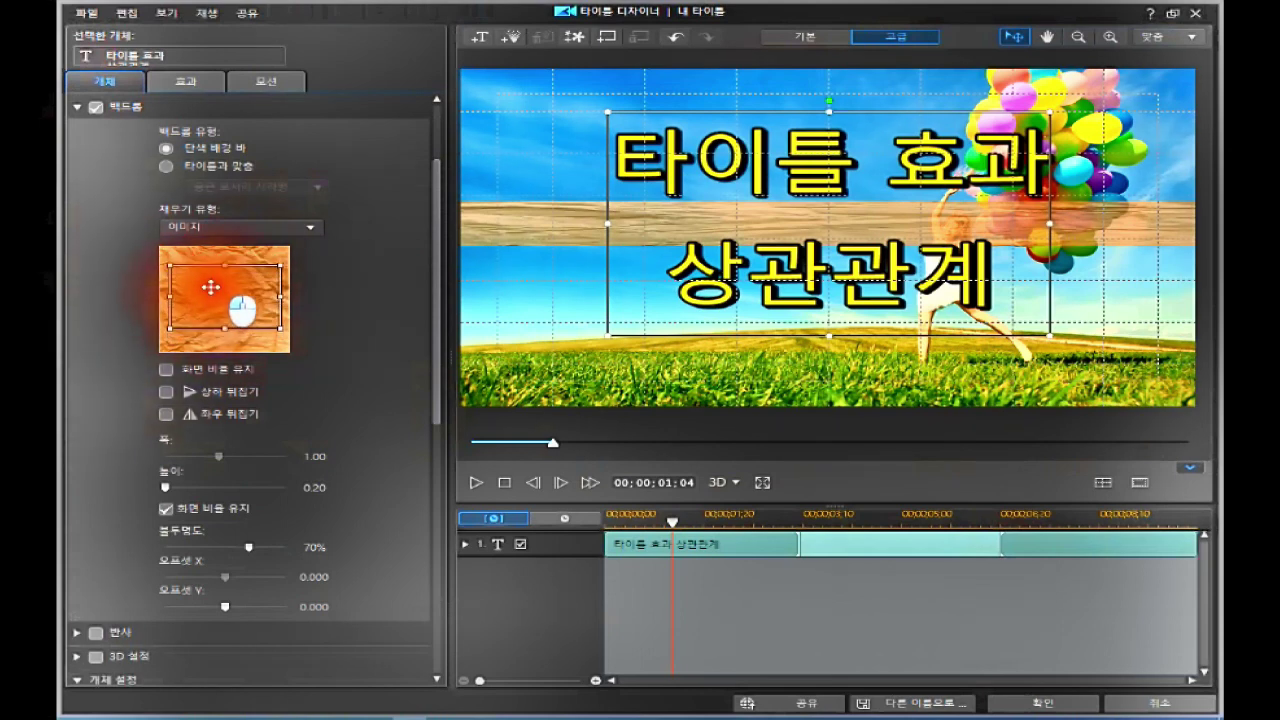
left_click_drag(210, 286, 210, 286)
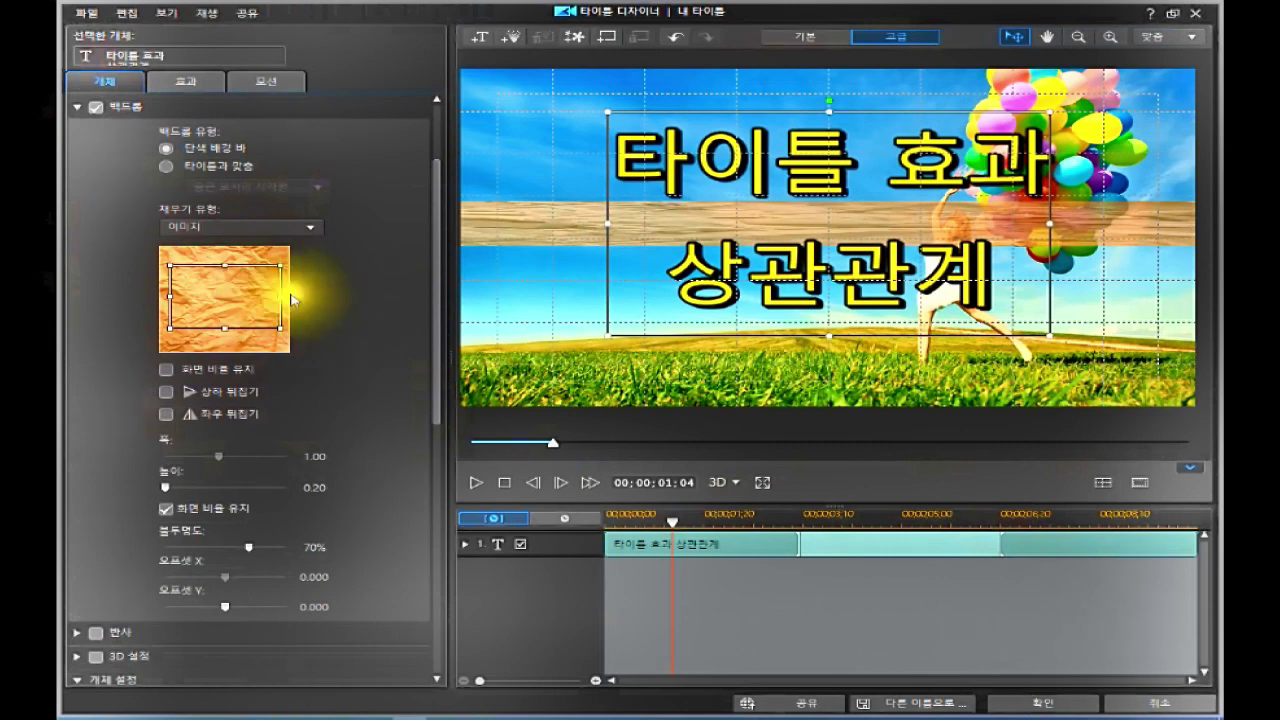
Step: Turn 화면 비율 유지 back on for the texture image and flip it both vertically (상하 뒤집기) and horizontally (좌우 뒤집기)
scroll(334, 315, "up", 1)
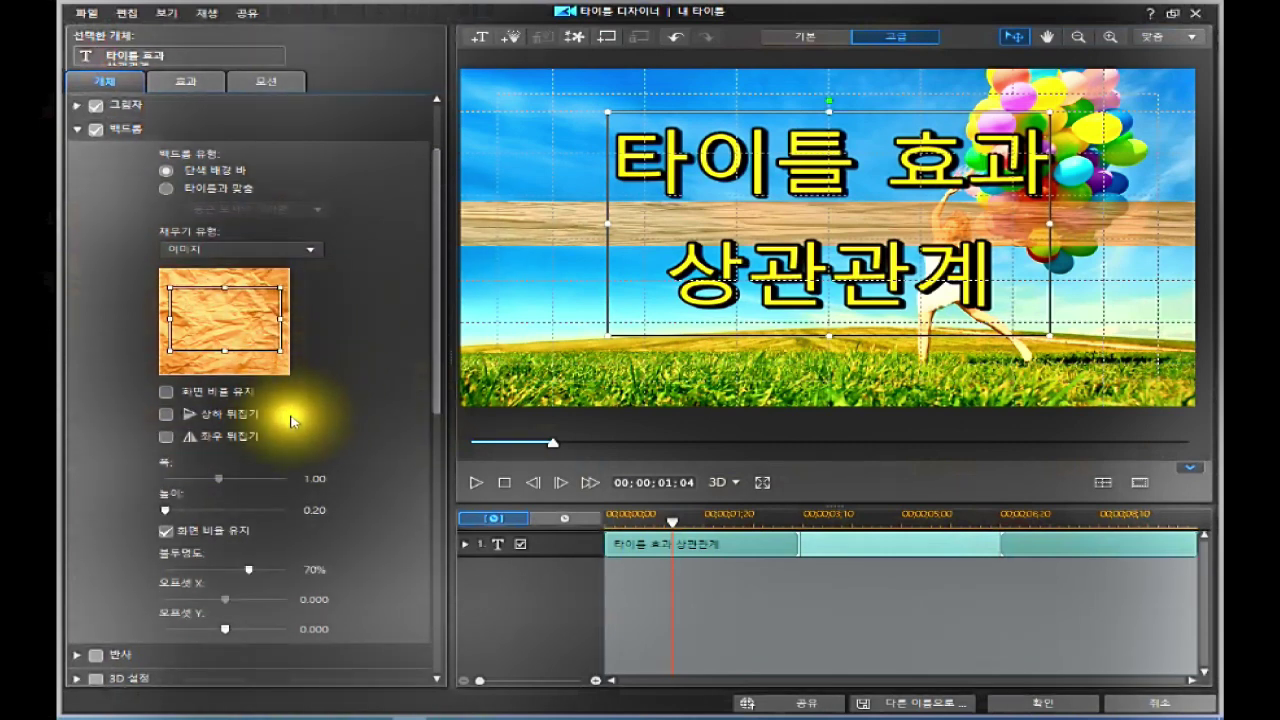
left_click(166, 393)
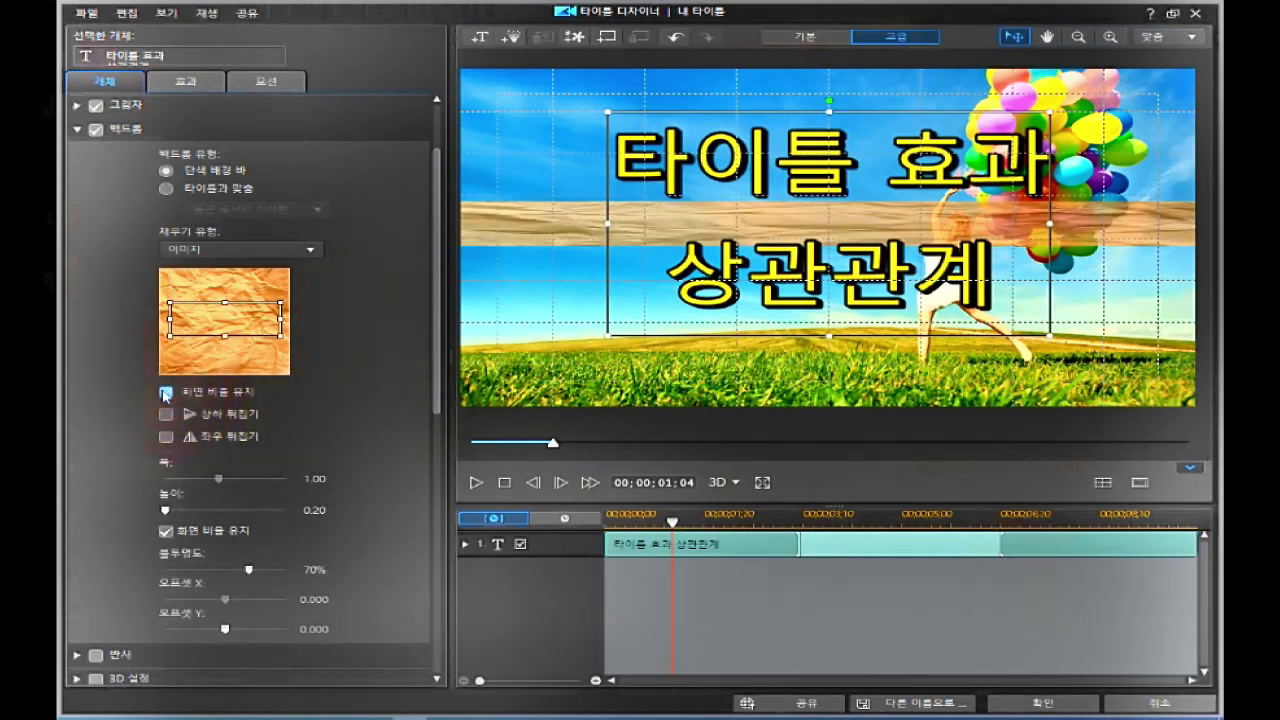
left_click(220, 332)
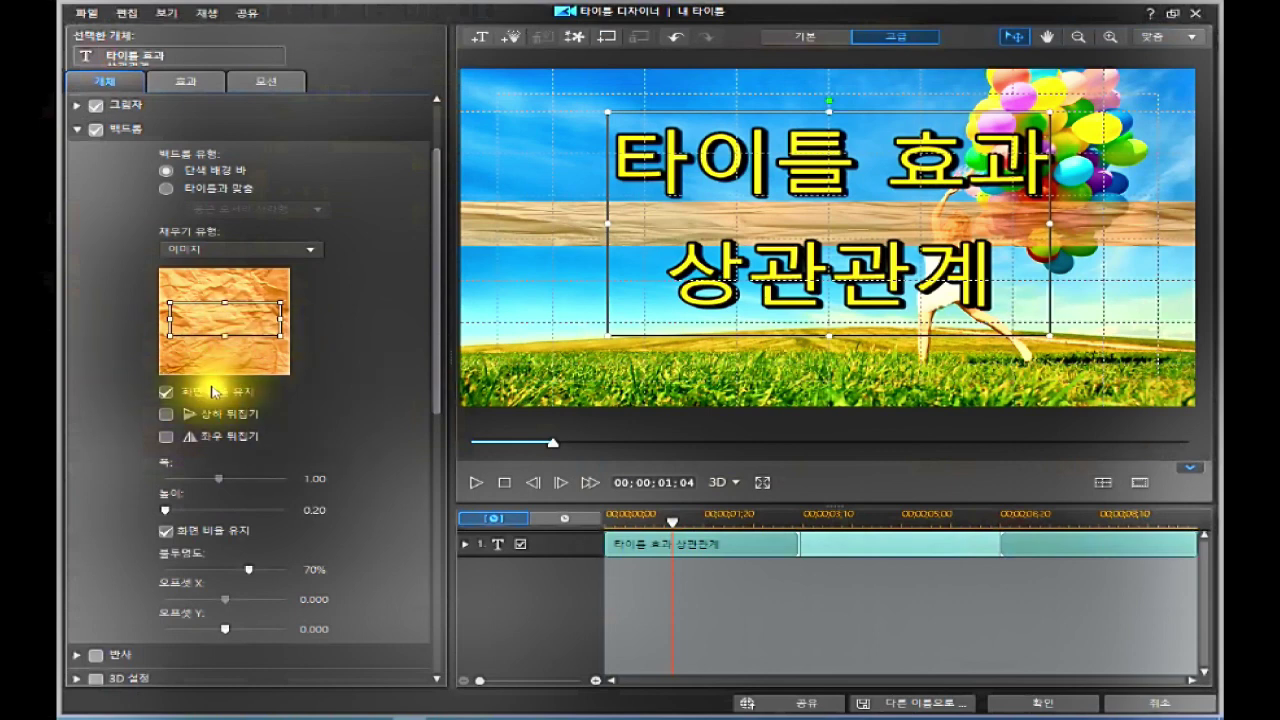
left_click(166, 413)
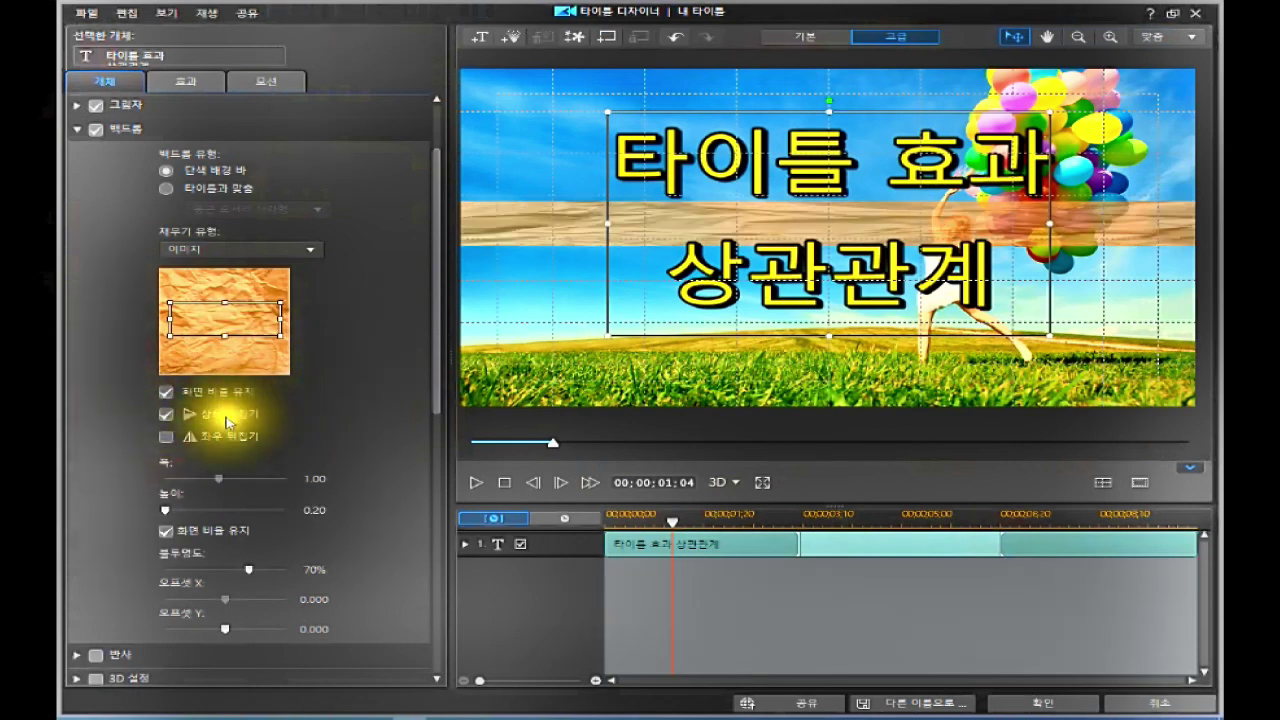
left_click(166, 437)
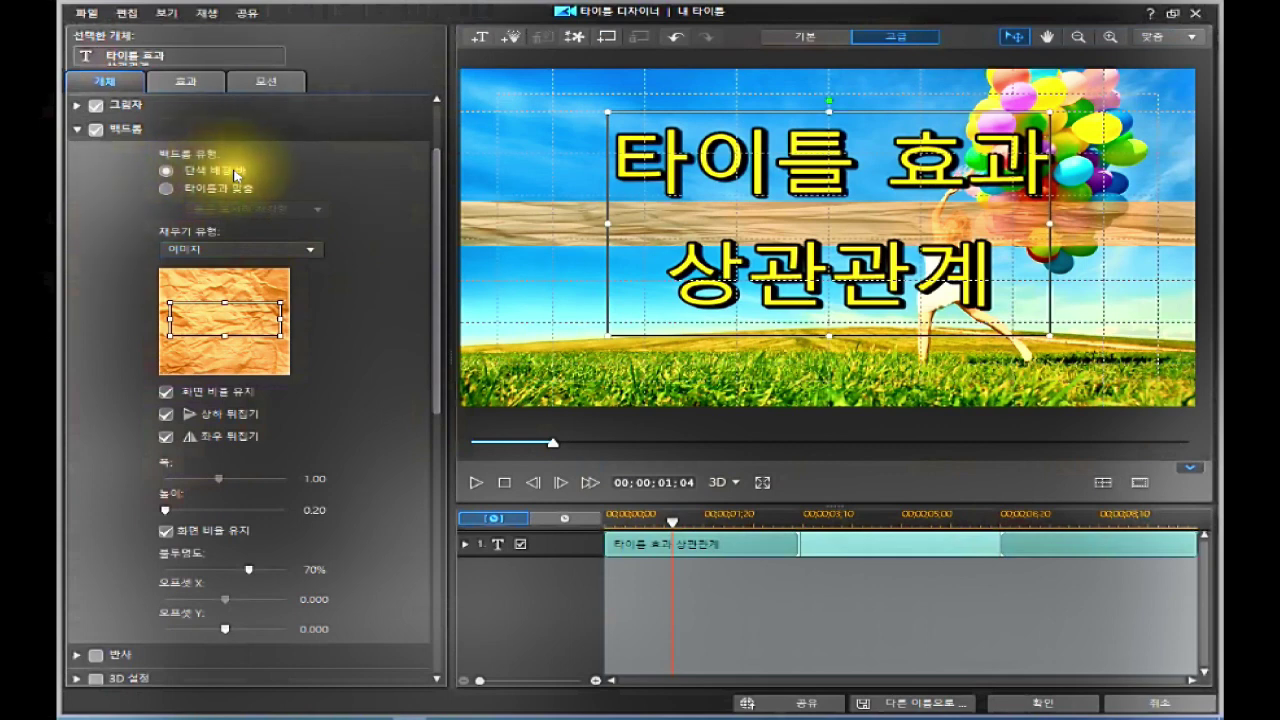
Step: Switch the backdrop type to 타이틀과 맞춤 and, with its size ratio unlocked, size it to width 1.00 and height 1.24
left_click(166, 188)
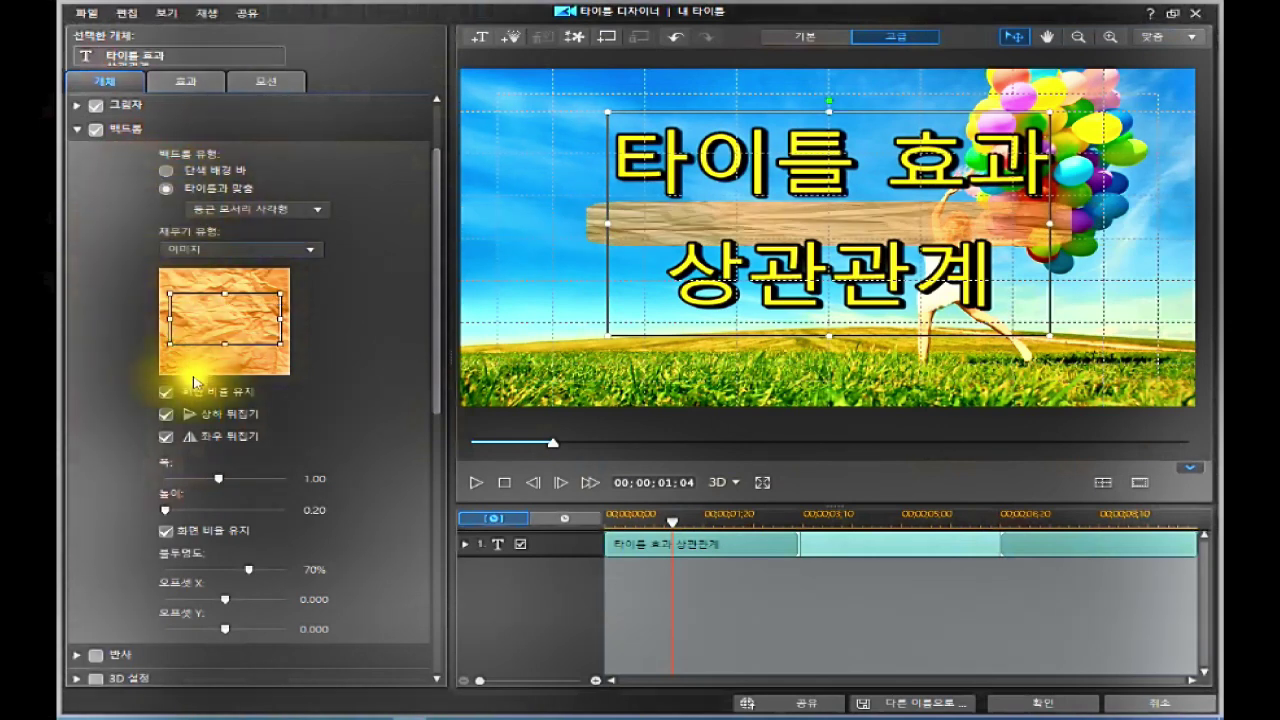
left_click_drag(436, 333, 424, 366)
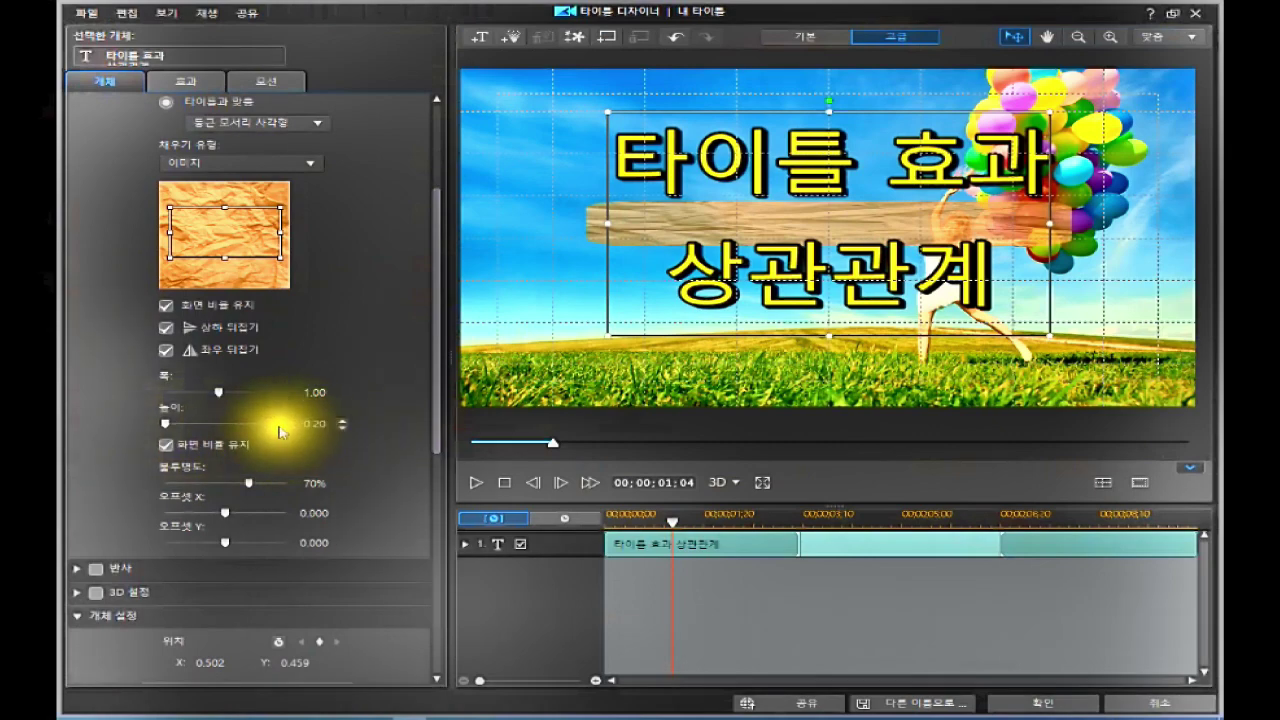
left_click_drag(165, 424, 236, 441)
left_click(165, 446)
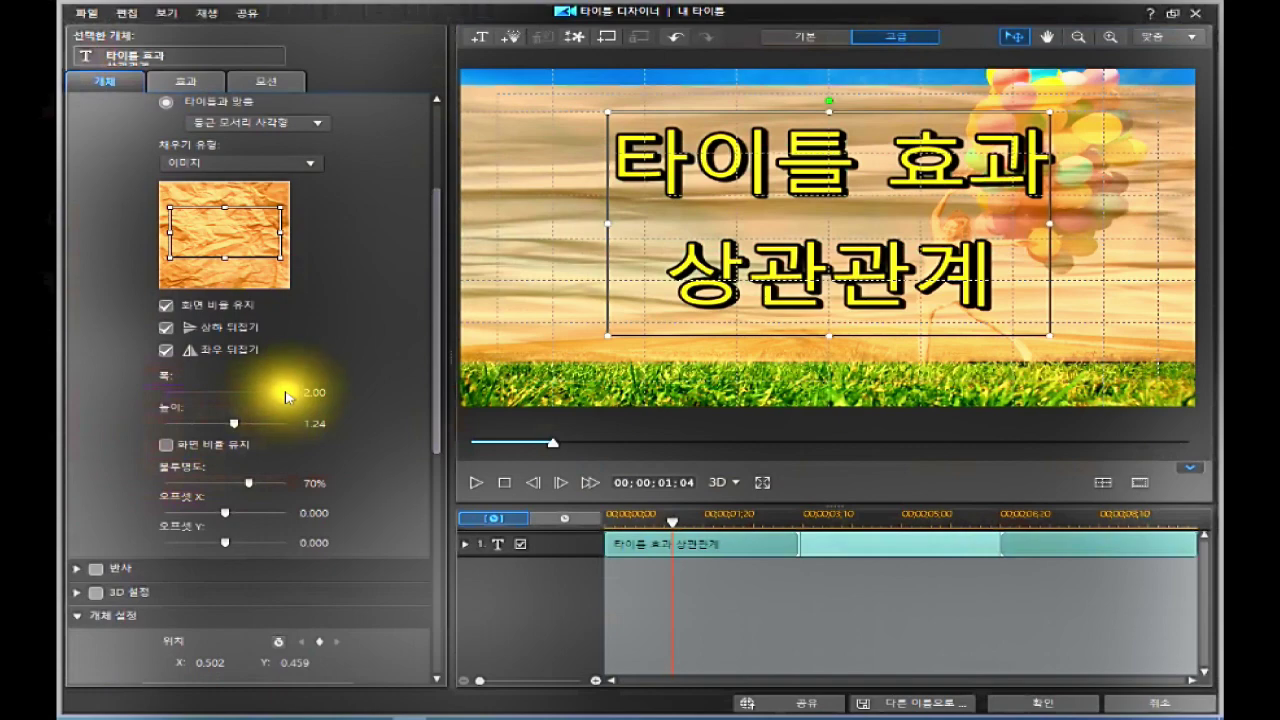
left_click_drag(285, 392, 239, 392)
type("1")
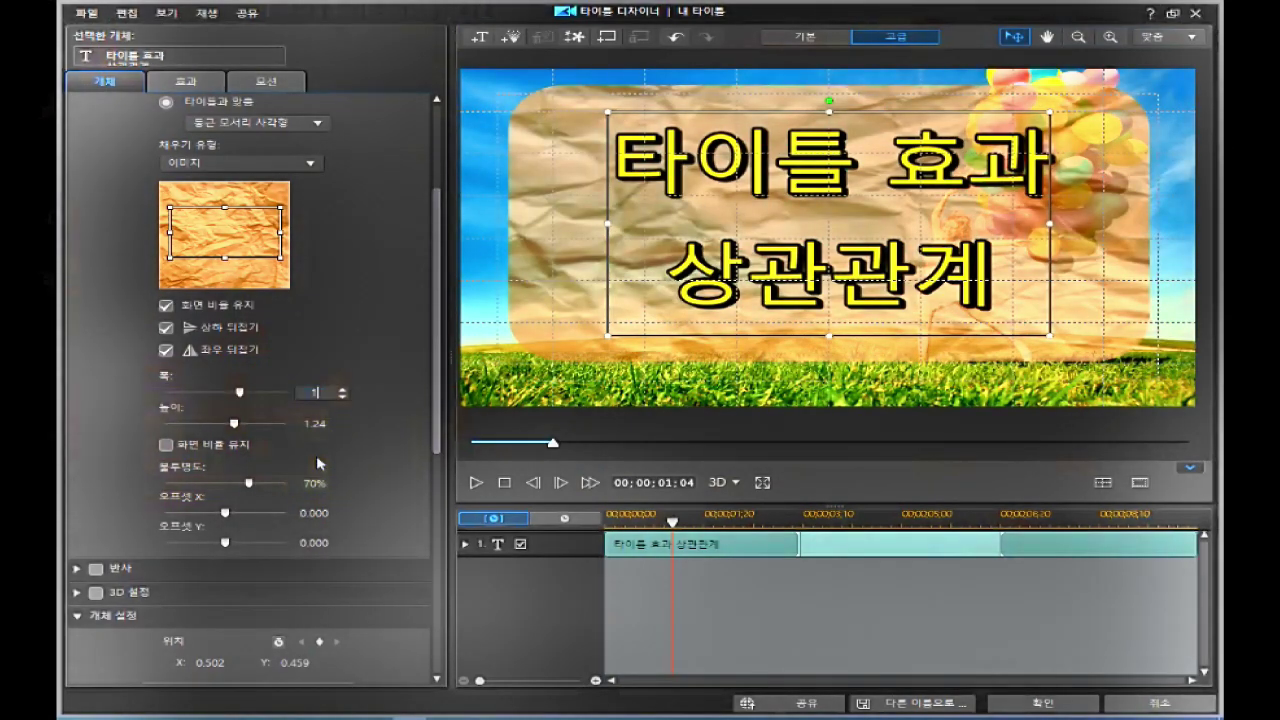
key("Return")
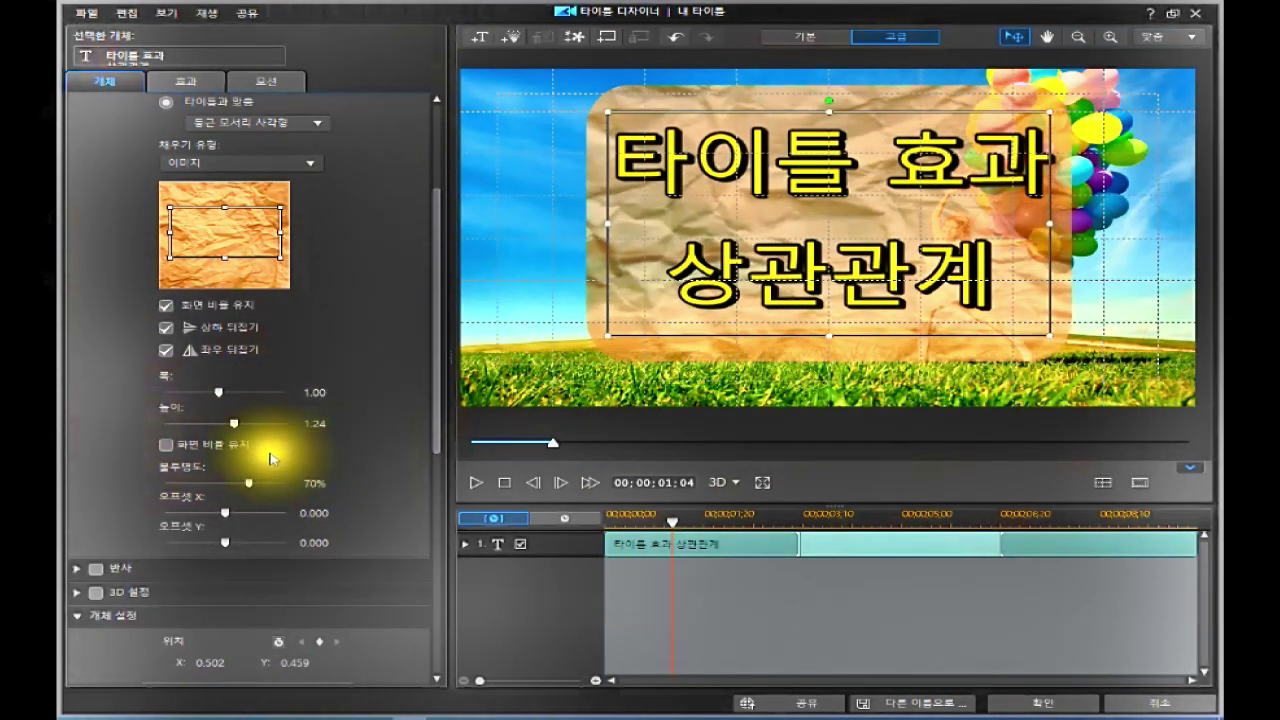
Step: Set the title-fitted backdrop's height to 0.20
left_click_drag(226, 424, 223, 424)
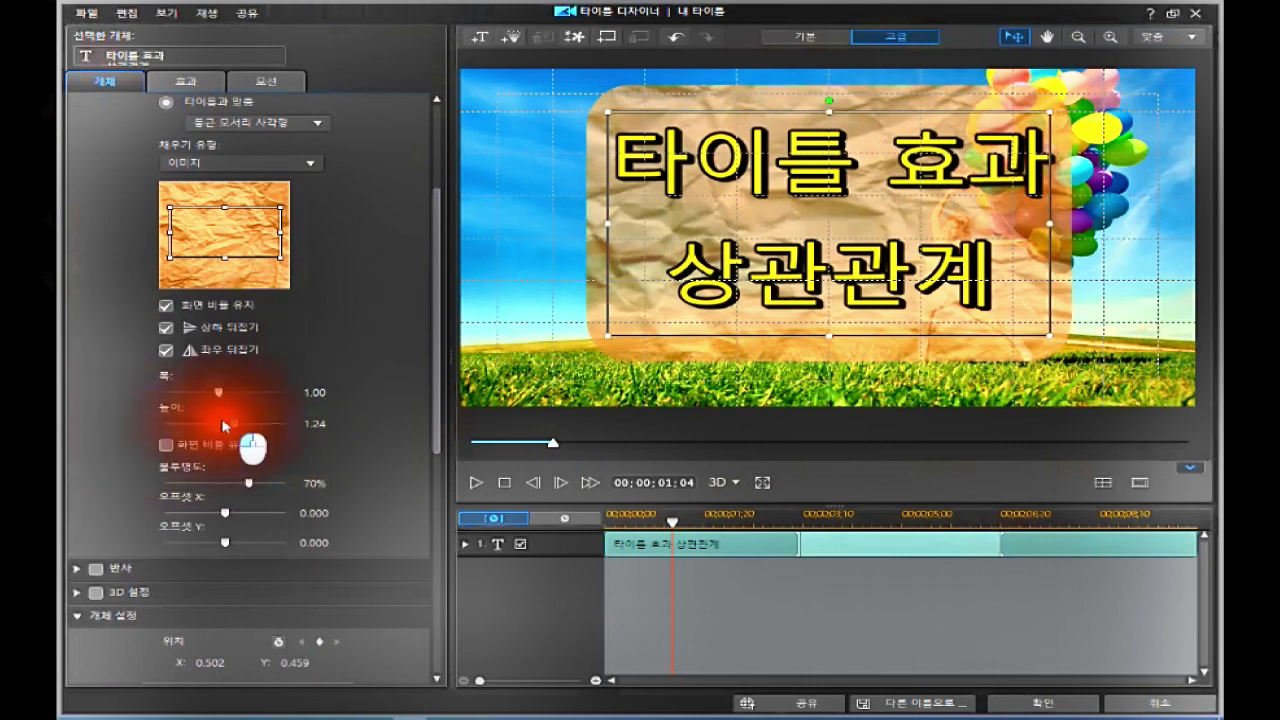
left_click(310, 423)
type("1.0")
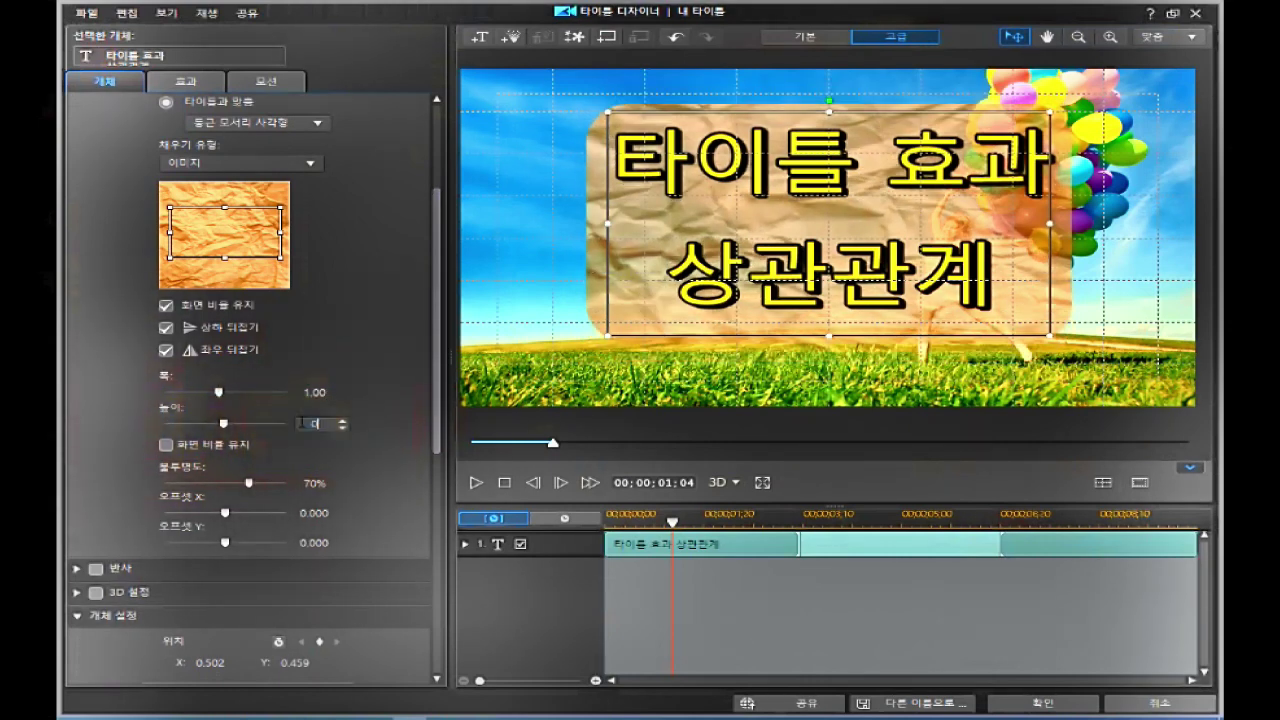
type("2")
key("Return")
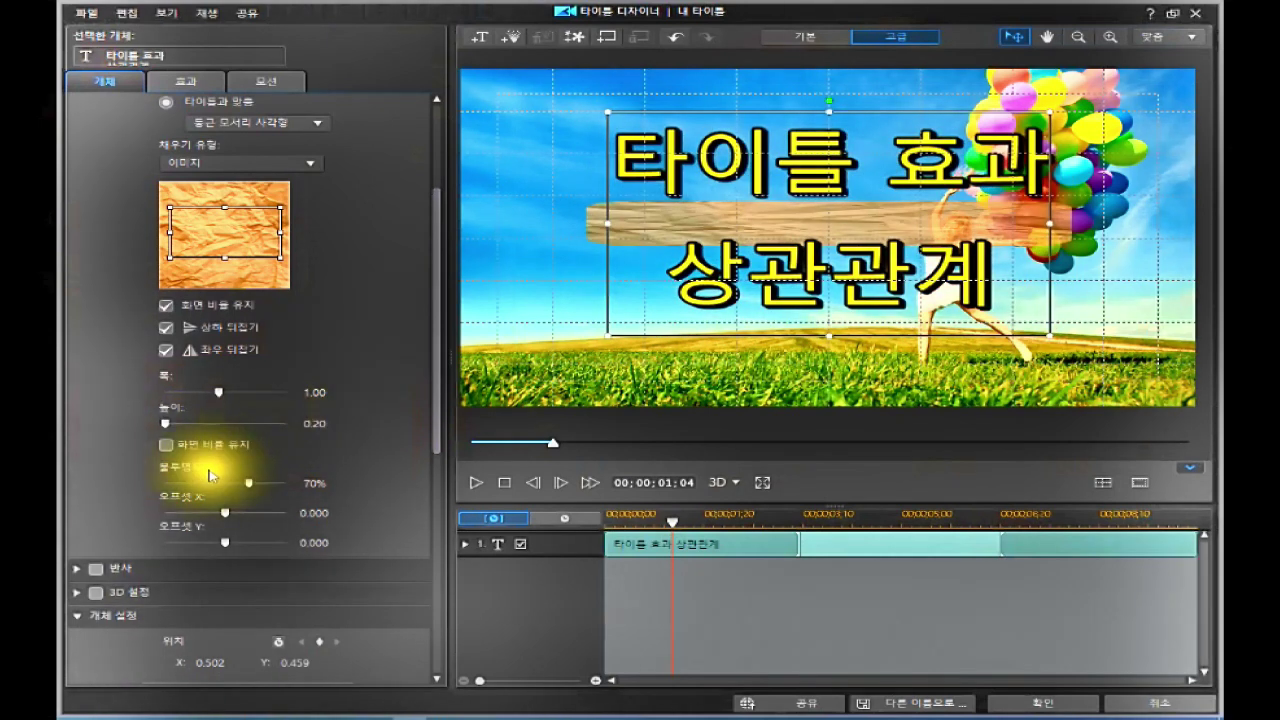
Step: Set the title-fitted backdrop's height to 1.00
left_click_drag(322, 423, 288, 429)
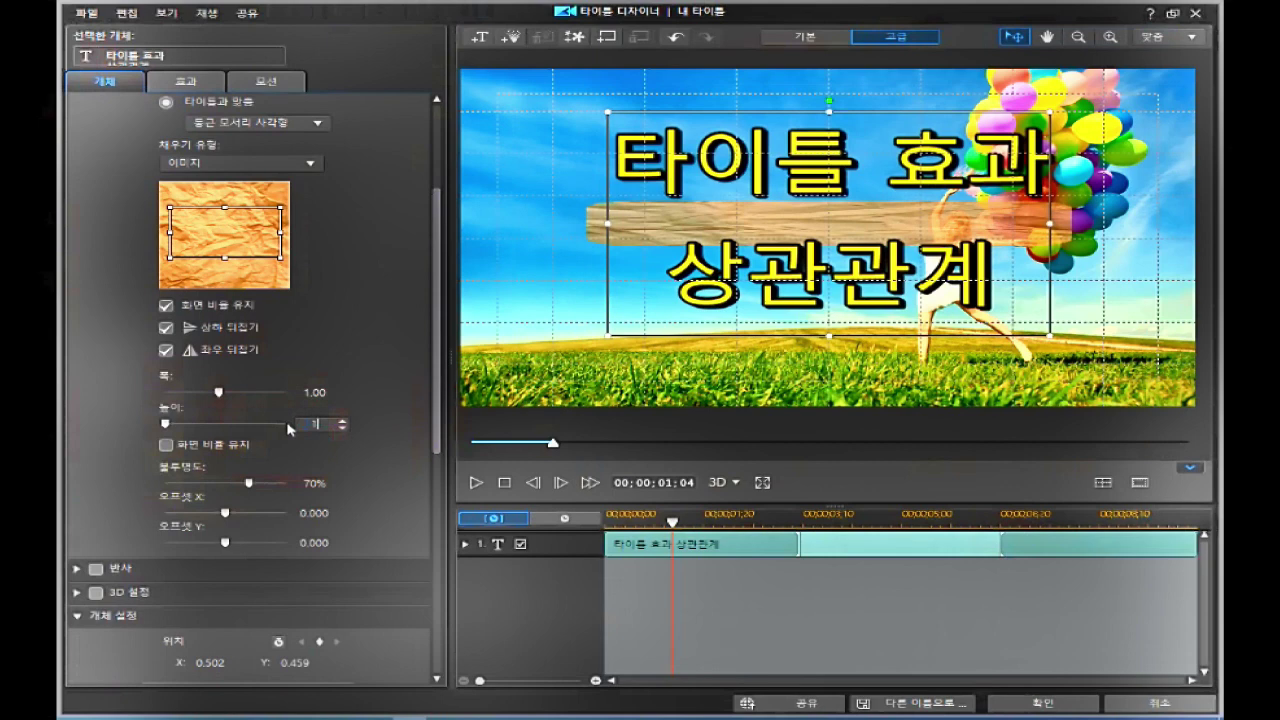
type("1")
key("Return")
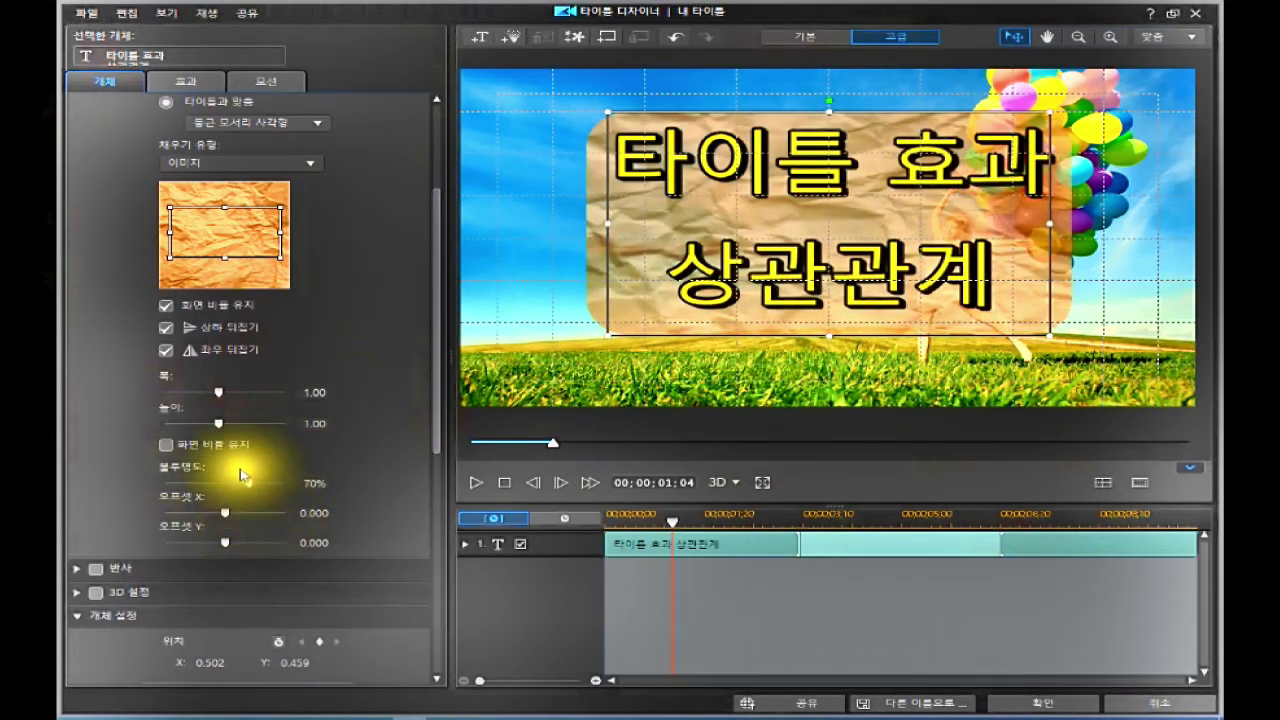
Step: Leave the backdrop's size ratio unlocked and set its width to 0.99 and its height to 1.05
left_click(166, 444)
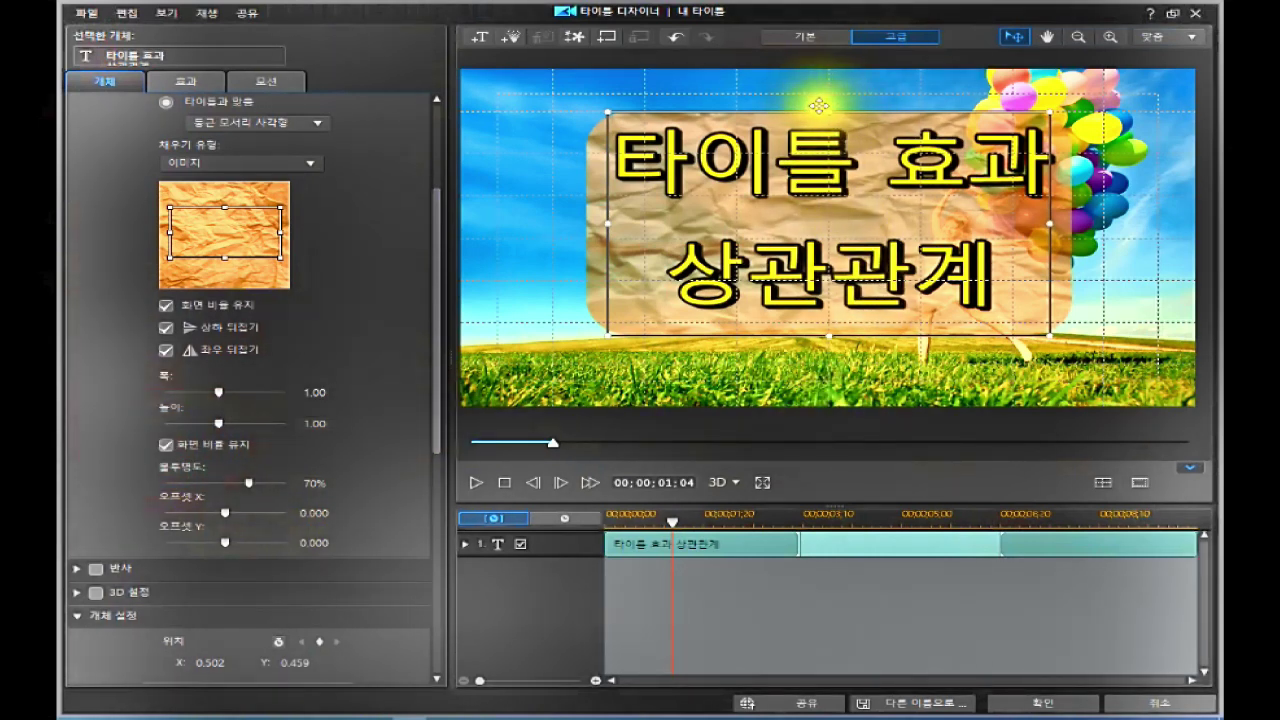
mouse_move(828, 110)
left_mouse_down()
mouse_move(826, 148)
mouse_move(840, 138)
mouse_move(835, 101)
mouse_move(830, 111)
left_mouse_up()
left_click(169, 445)
left_click(166, 444)
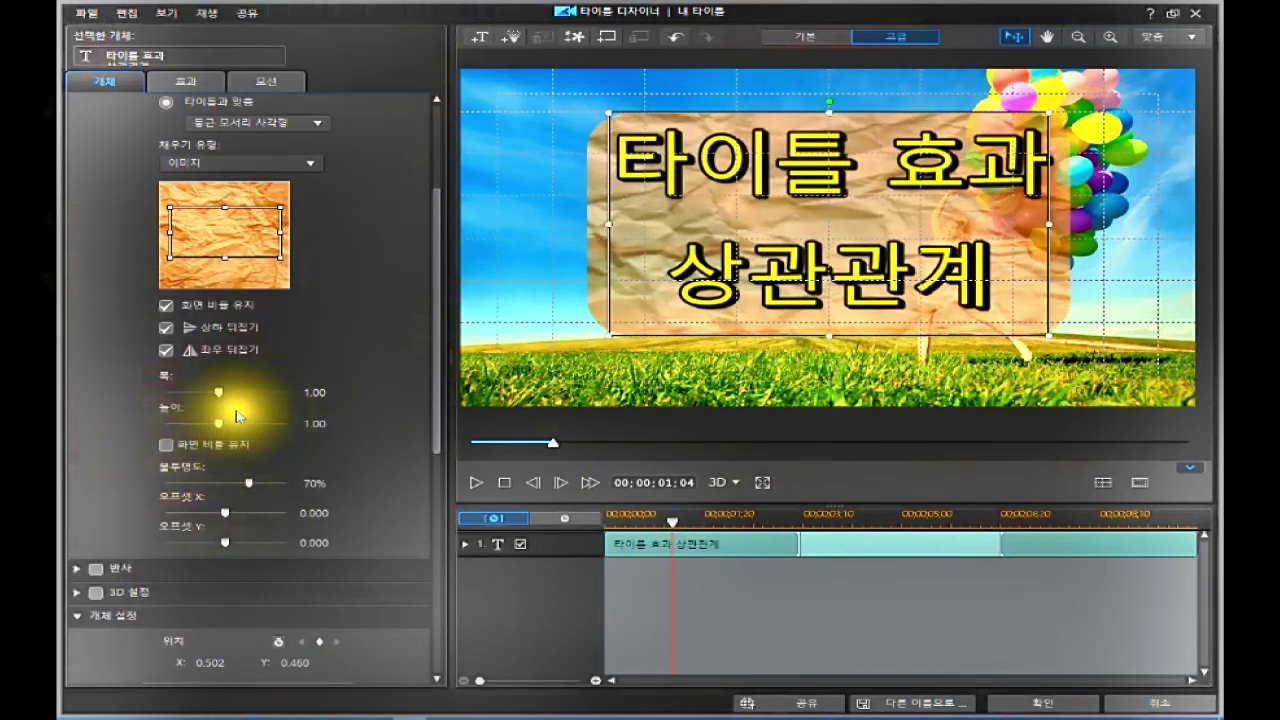
left_click_drag(217, 396, 240, 428)
left_click_drag(229, 428, 221, 430)
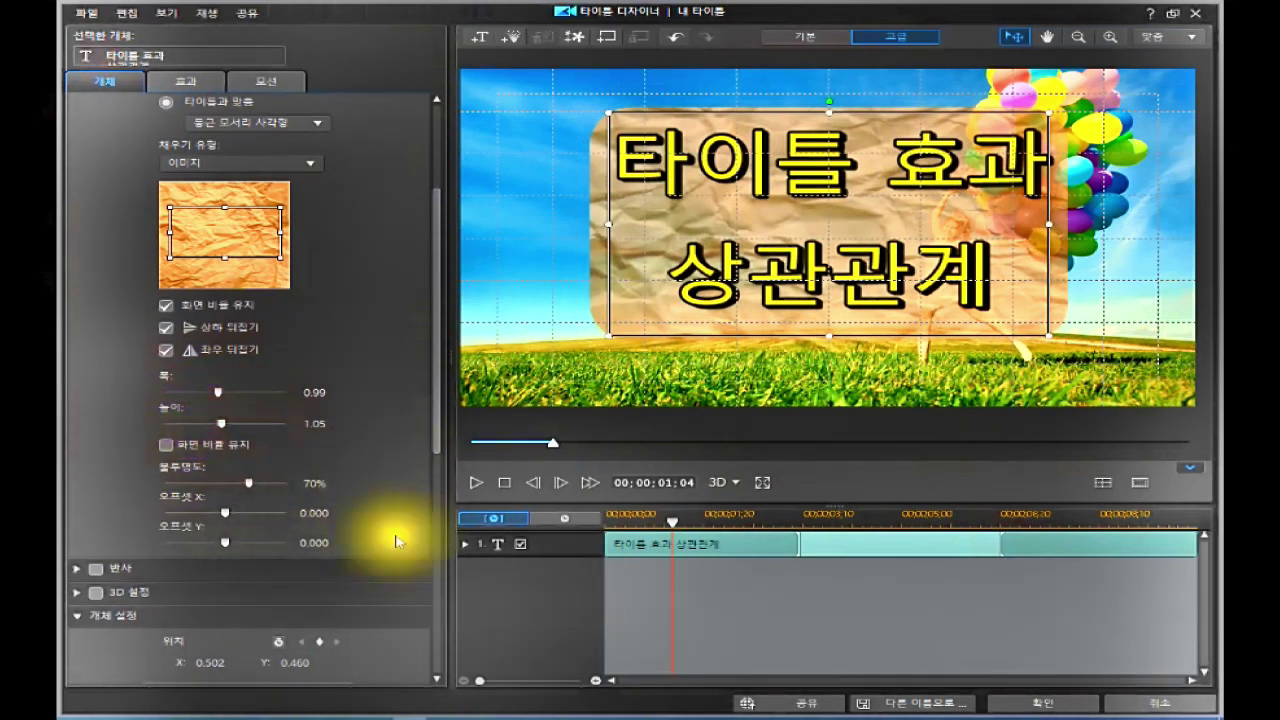
Step: Lower the backdrop's opacity (불투명도) to 51%
left_click_drag(248, 485, 200, 499)
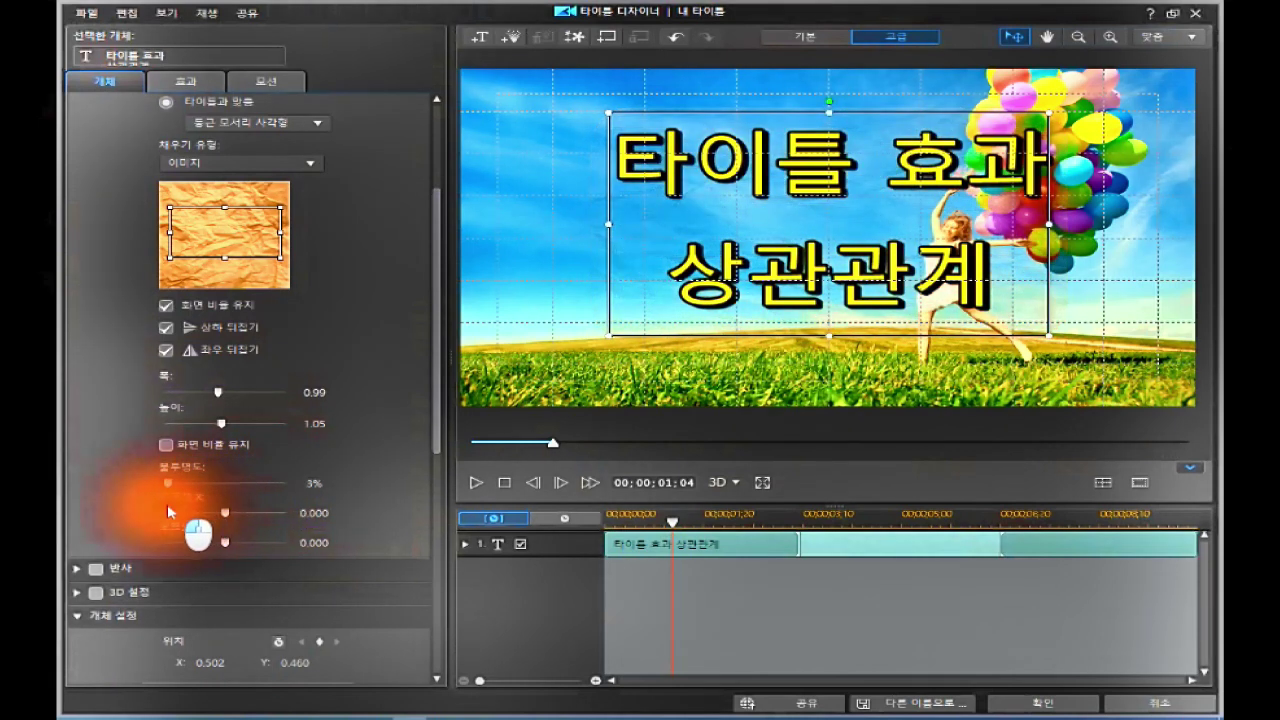
left_click_drag(193, 501, 175, 494)
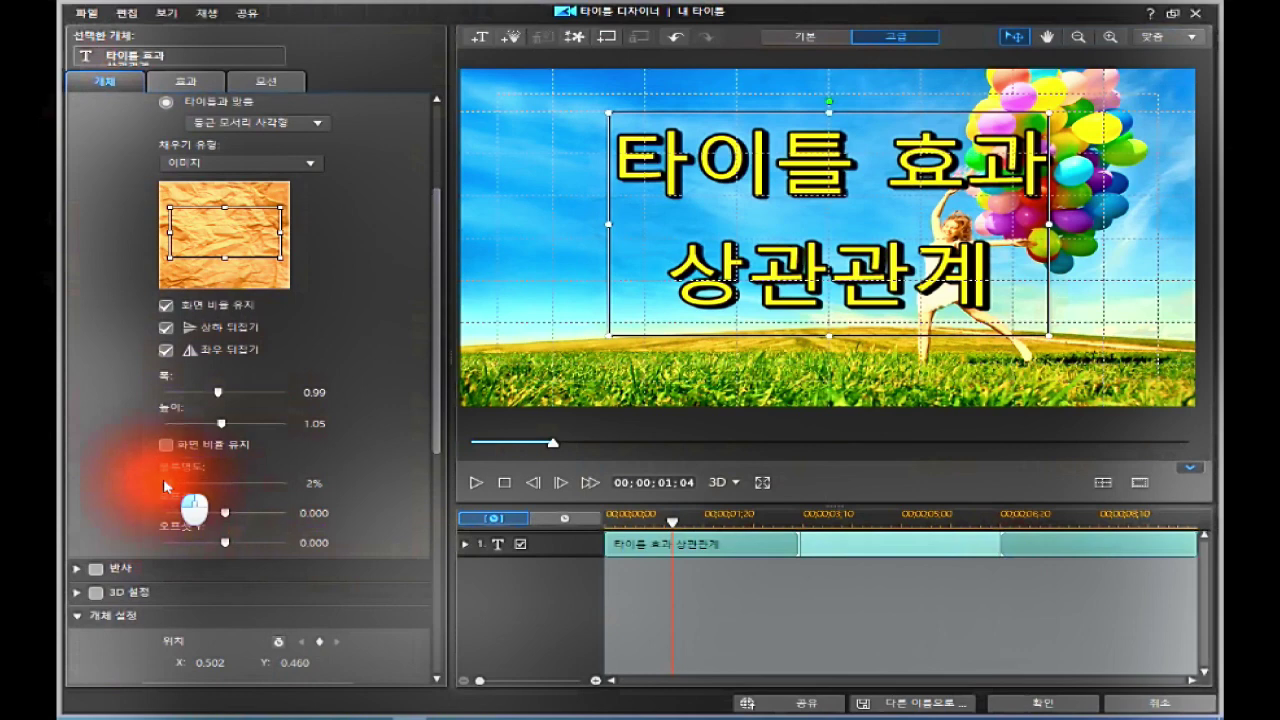
left_click_drag(165, 487, 226, 496)
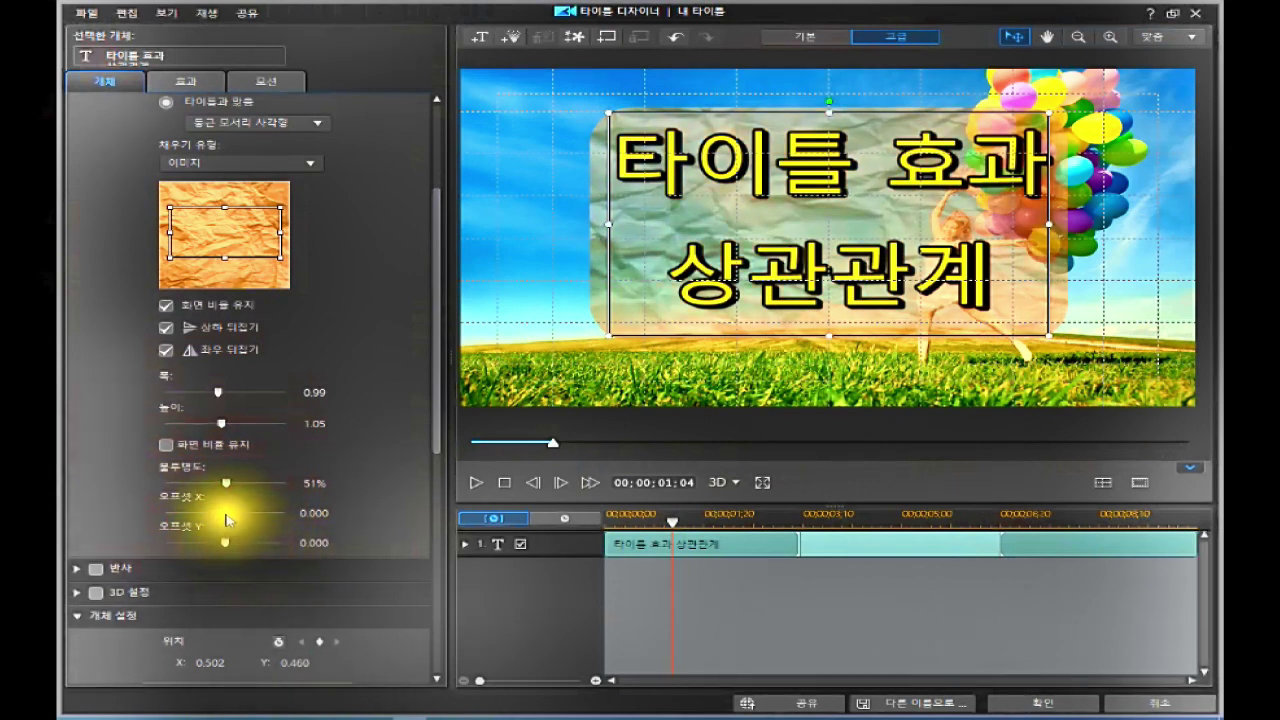
Step: Shift the backdrop behind the title to an X offset of 0.015 and a Y offset of -0.061
left_click_drag(226, 517, 227, 518)
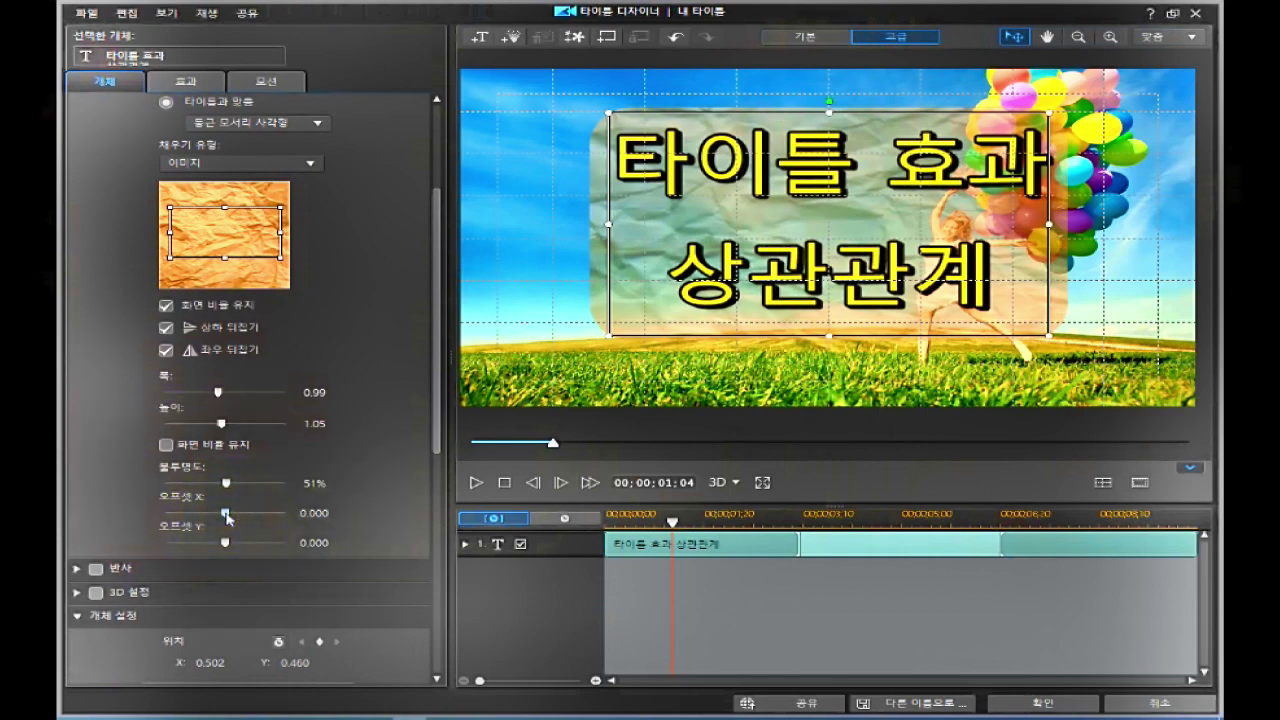
left_click_drag(228, 519, 232, 516)
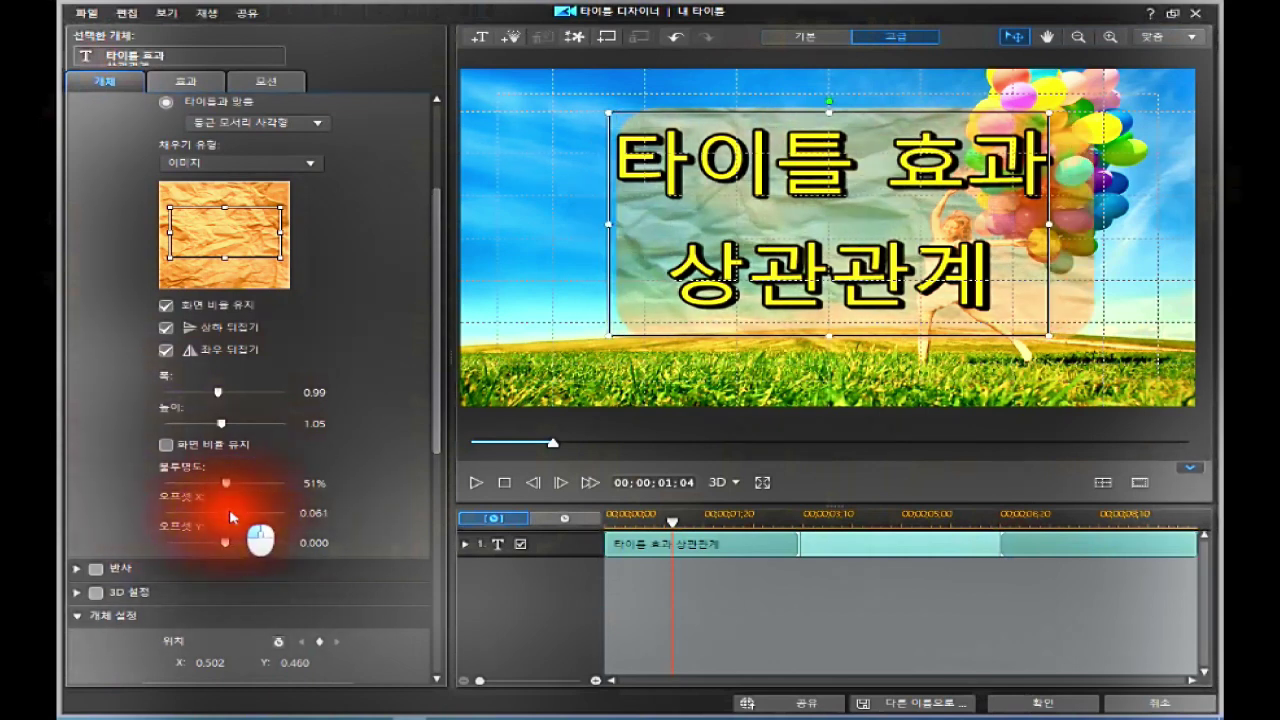
left_click_drag(230, 516, 221, 545)
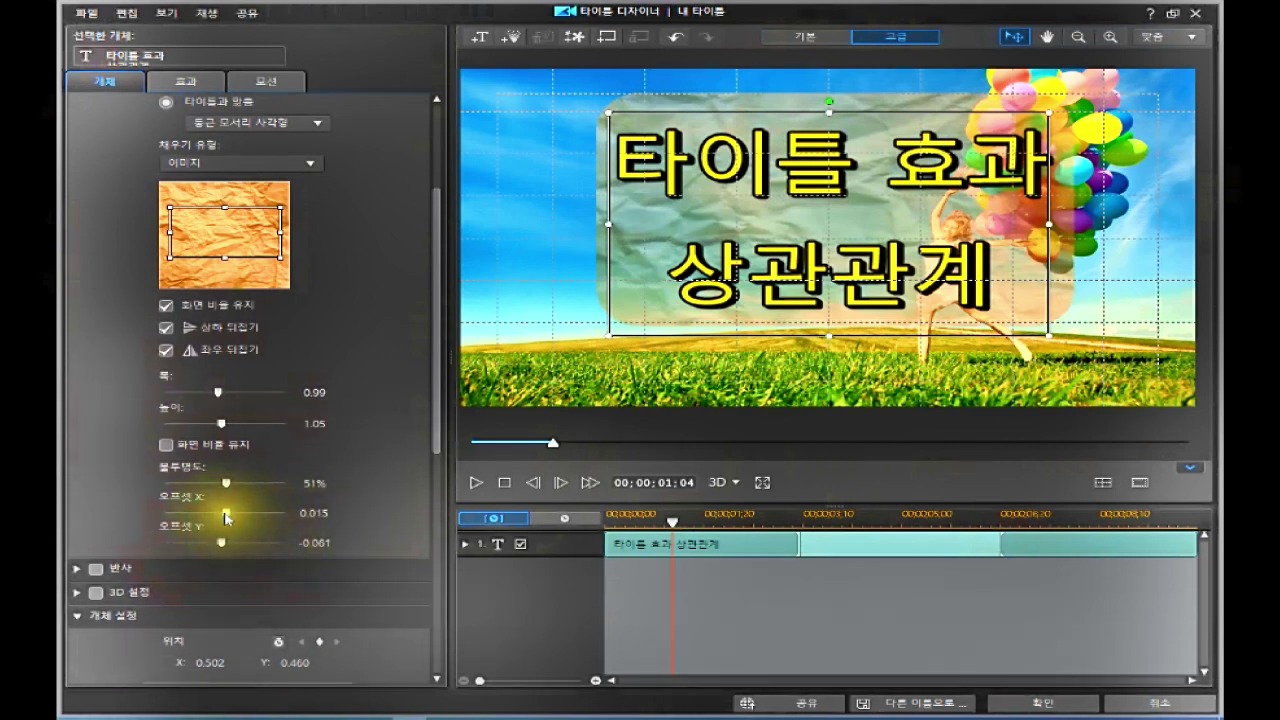
Step: Reset the backdrop's X offset and Y offset to 0
left_click(304, 514)
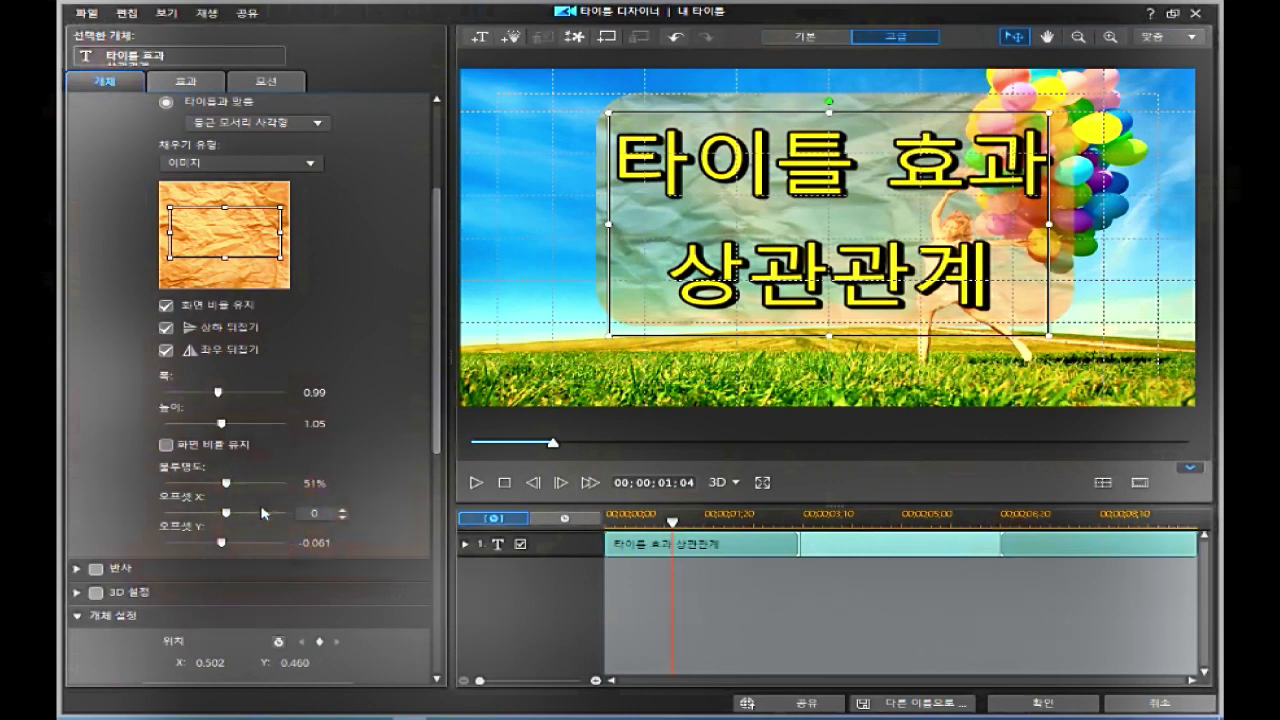
key("Return")
left_click(221, 542)
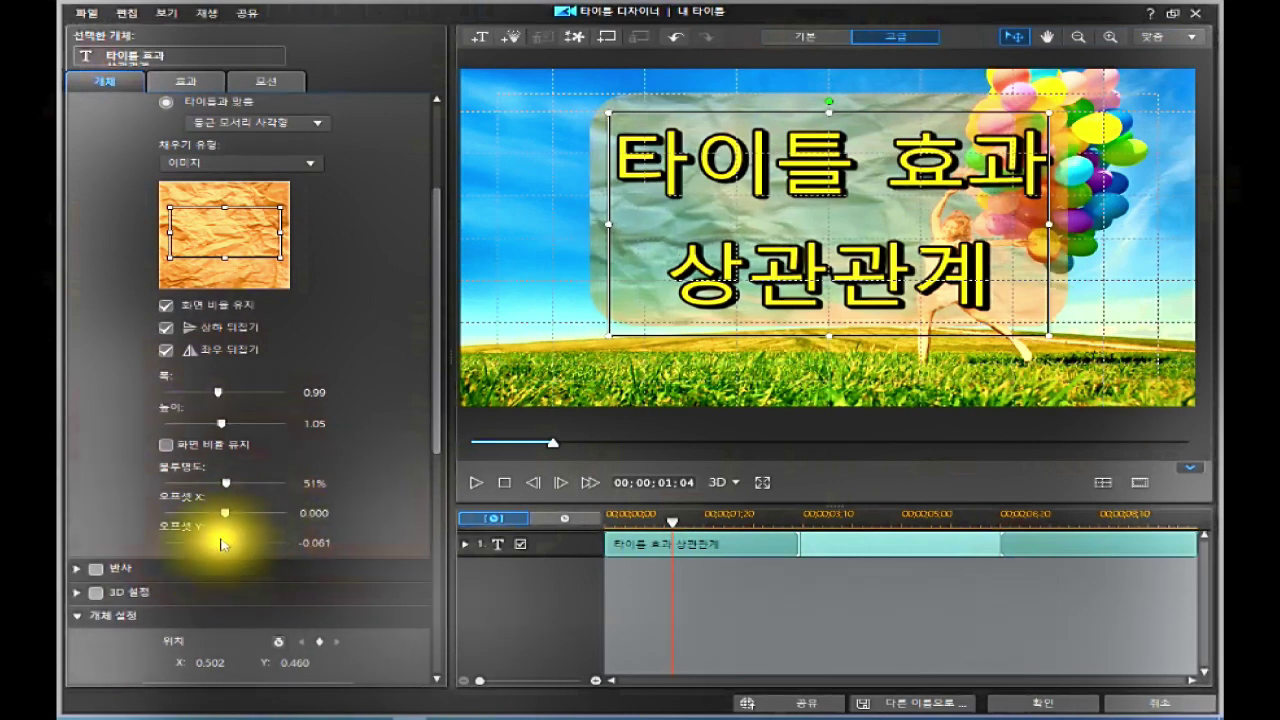
left_click(222, 543)
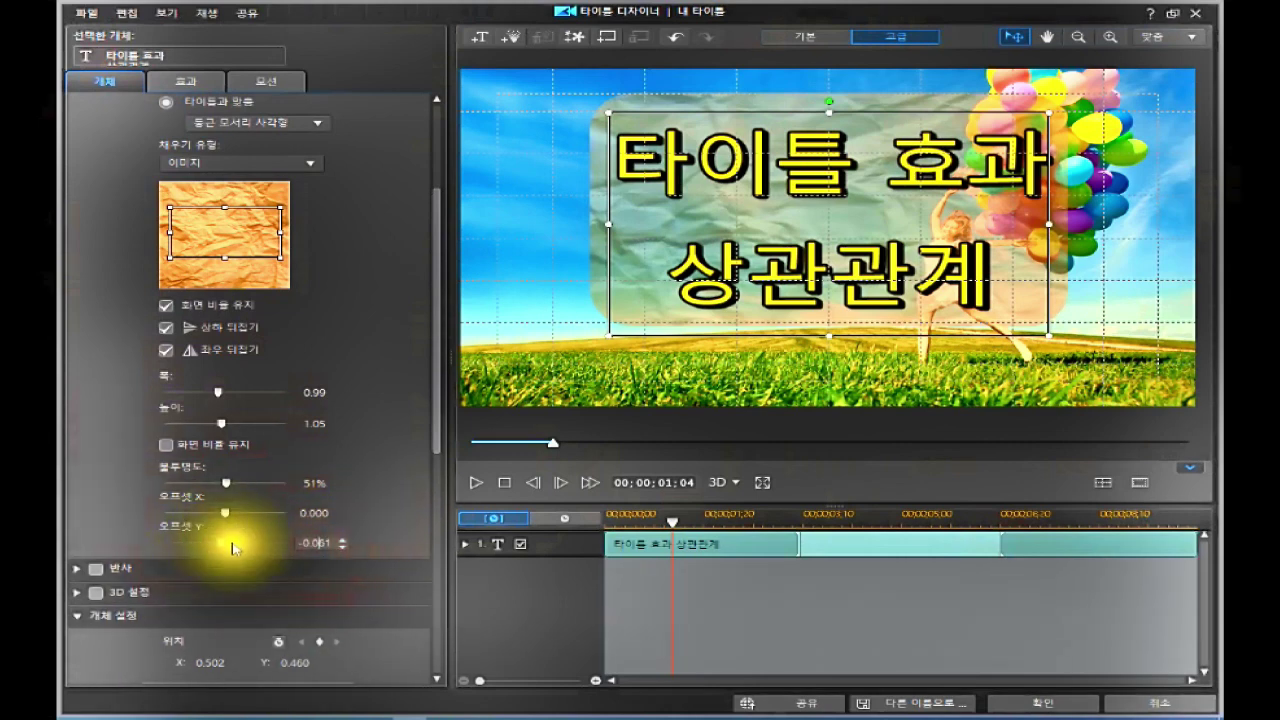
mouse_move(217, 542)
left_mouse_down()
mouse_move(244, 548)
mouse_move(215, 550)
mouse_move(233, 545)
left_mouse_up()
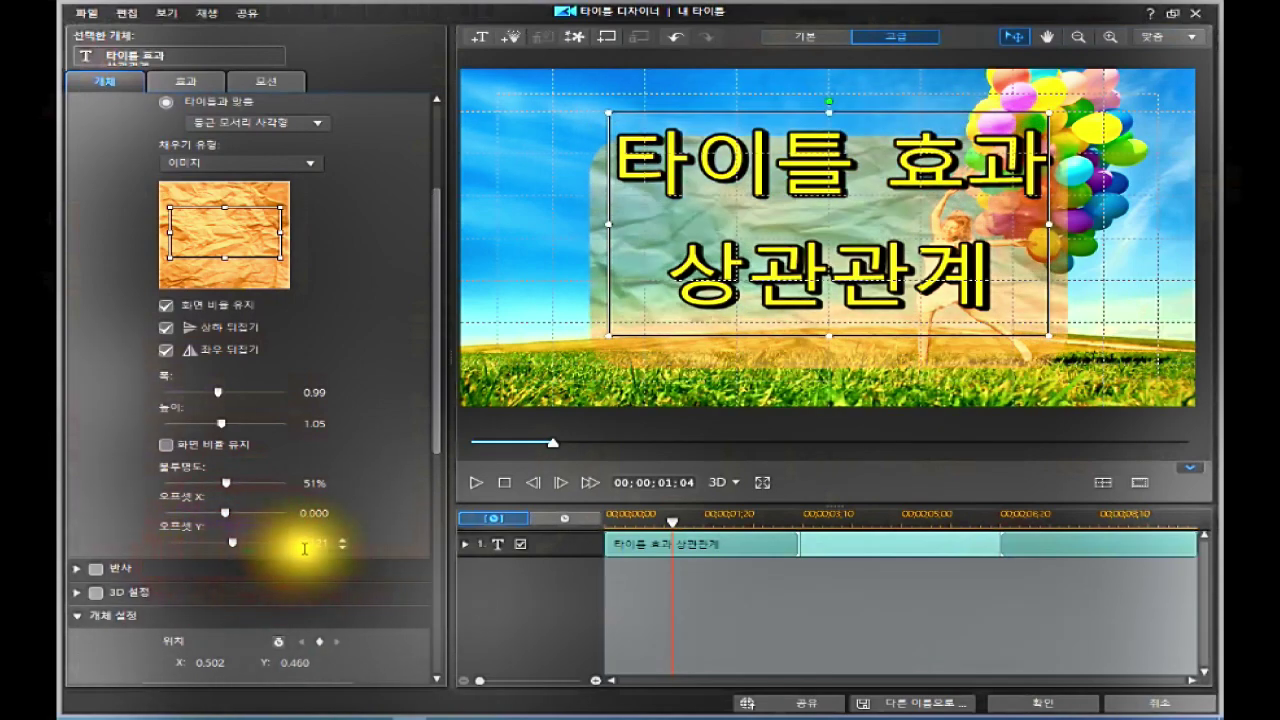
double_click(314, 543)
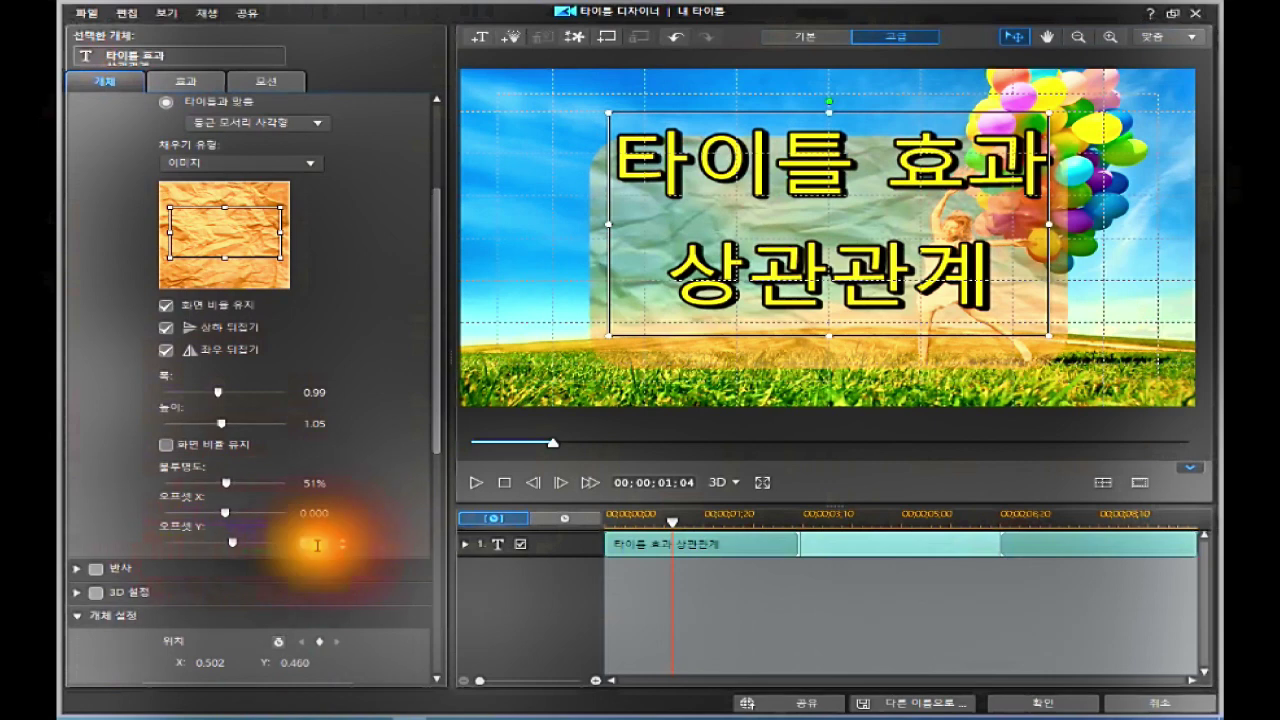
type("0")
key("Return")
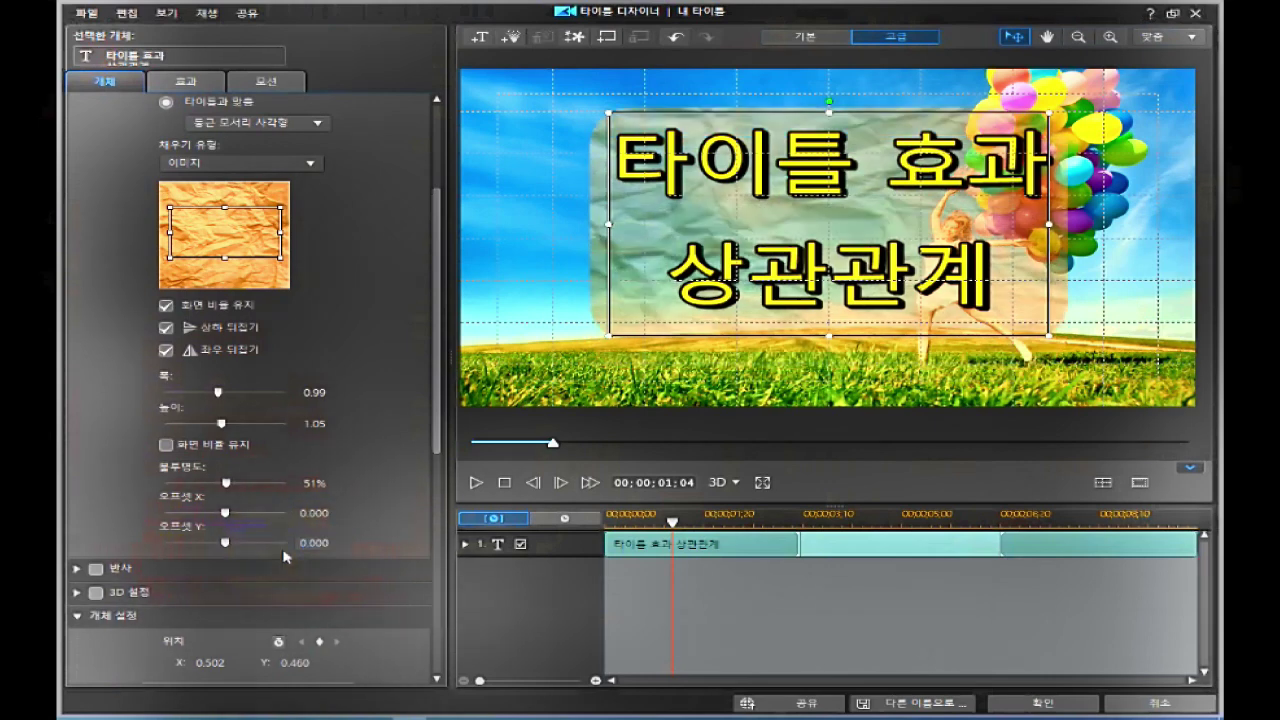
left_click(288, 559)
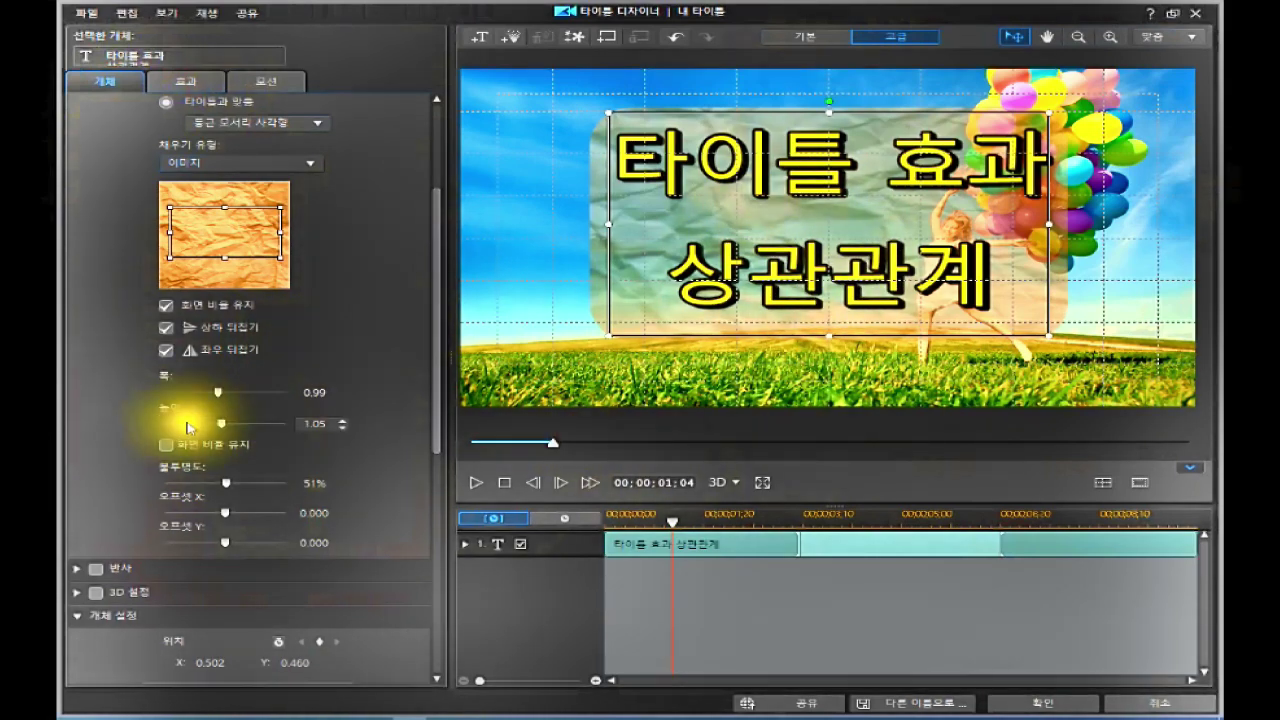
Step: Try the 고드름 start effect on the title, accepting removal of its backdrop, and undo it
left_click_drag(435, 385, 478, 300)
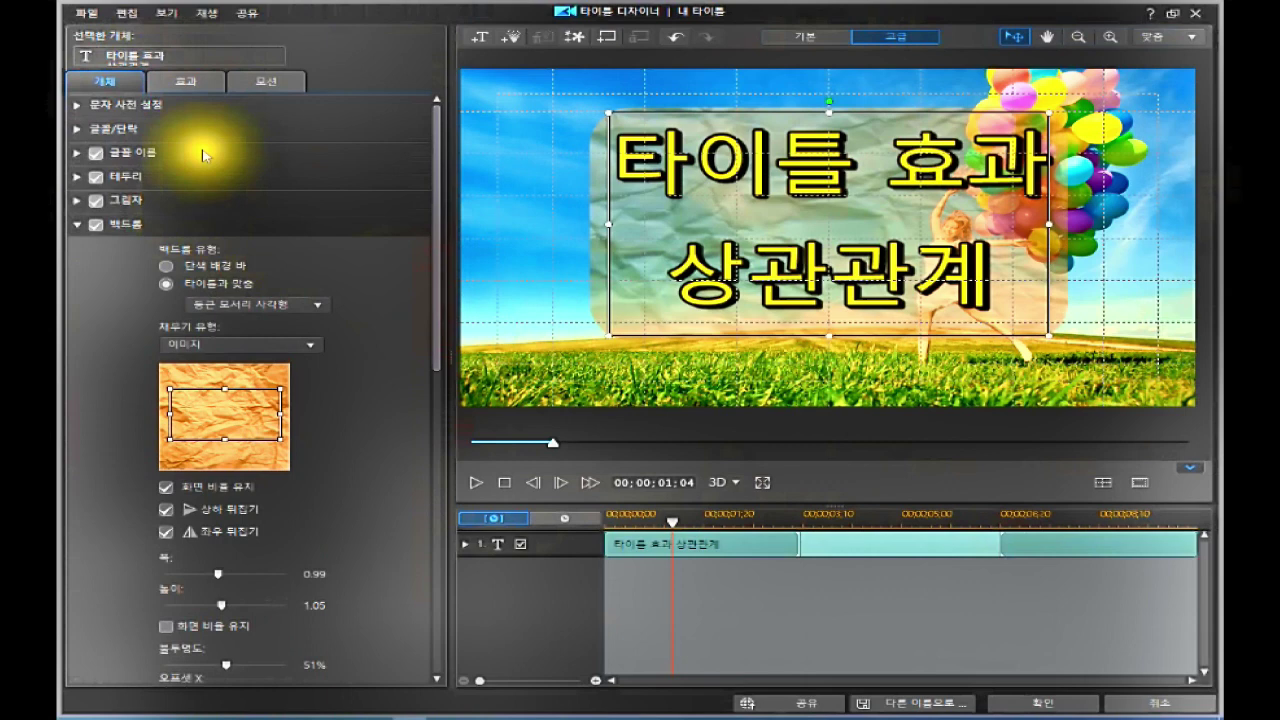
left_click(199, 84)
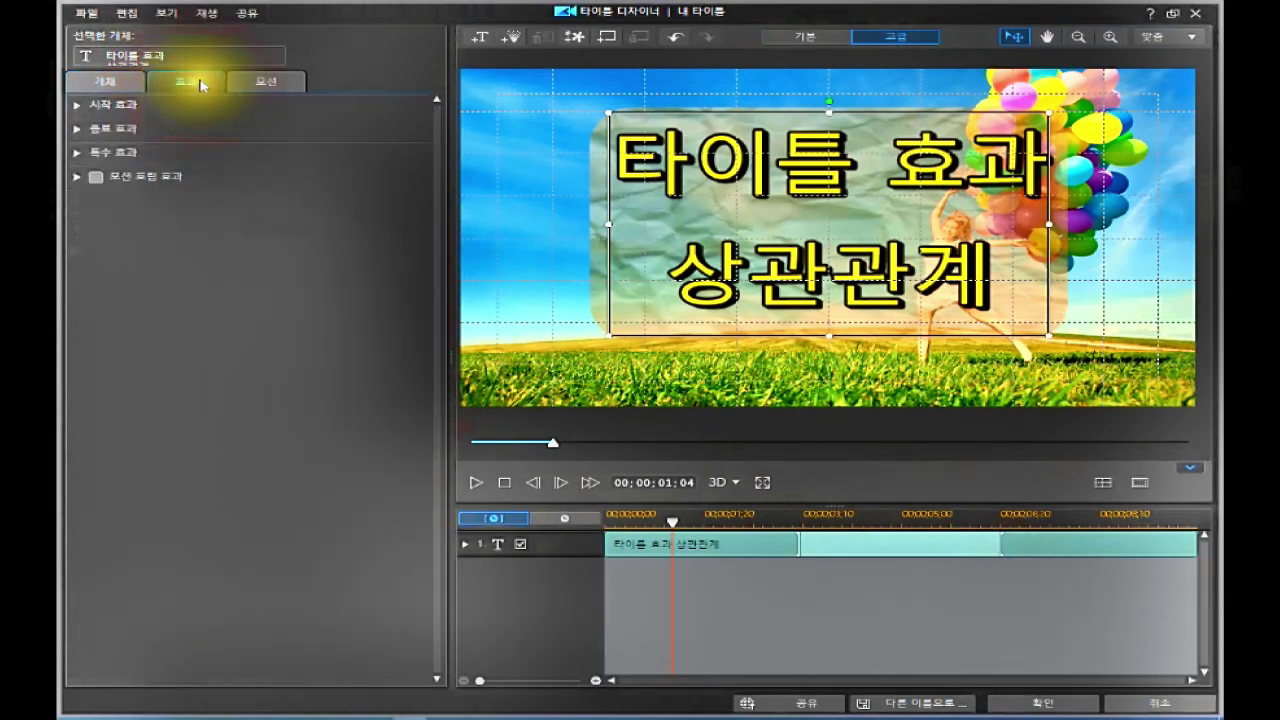
left_click(78, 106)
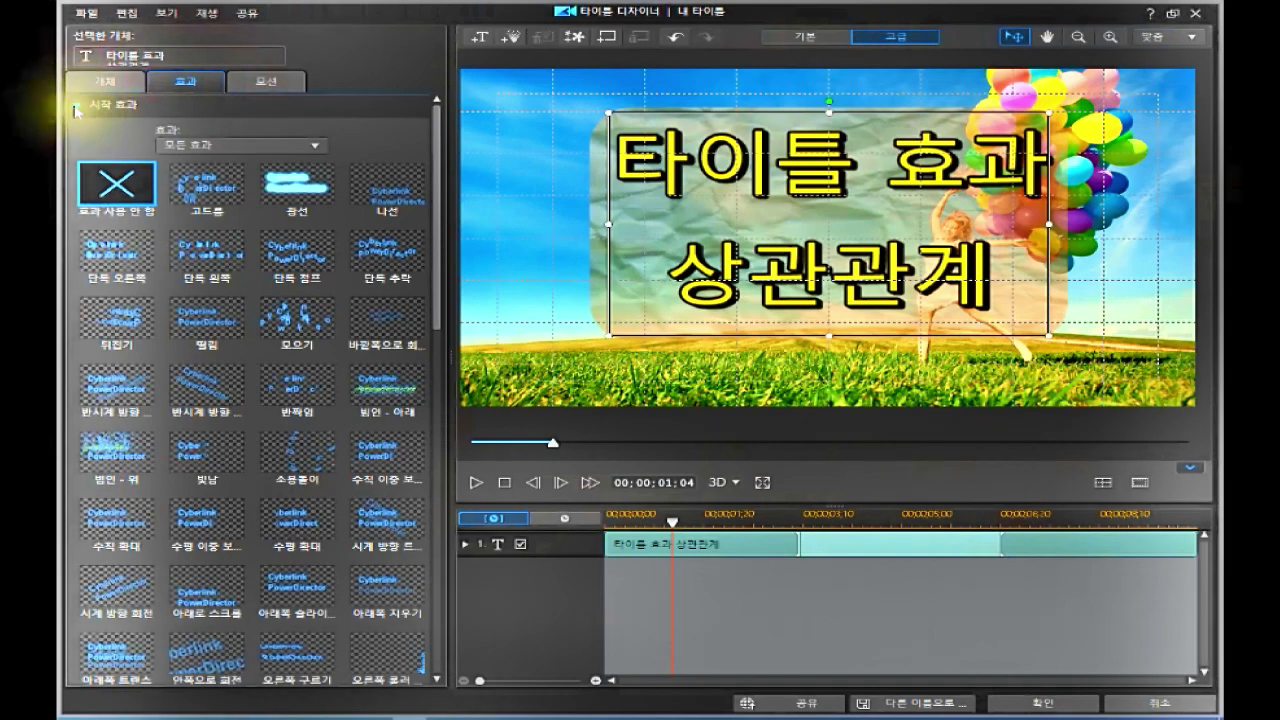
left_click(229, 196)
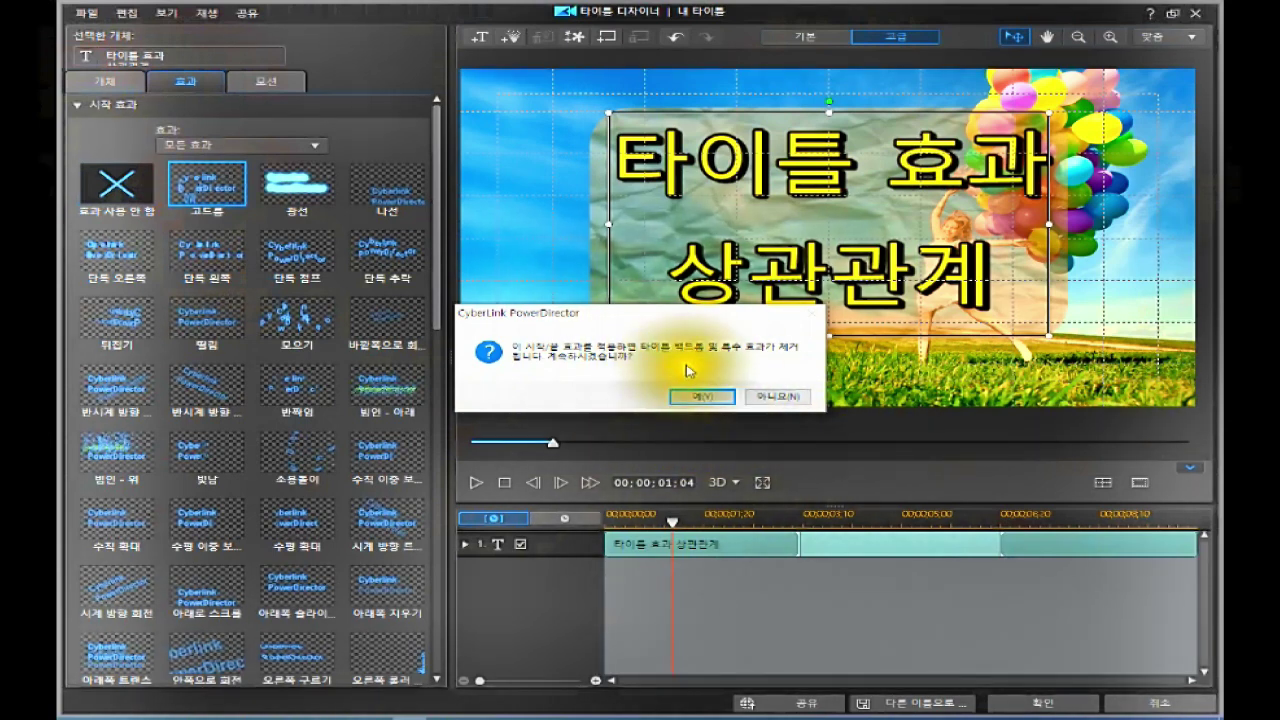
left_click(701, 396)
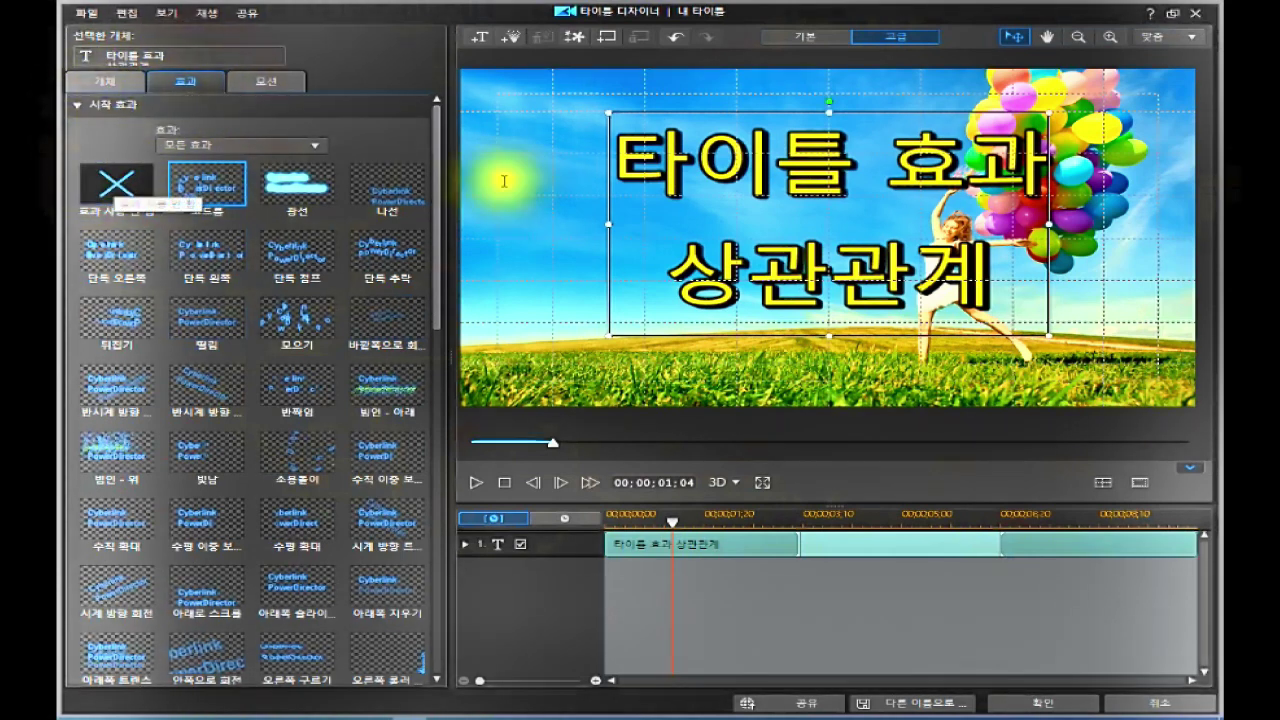
left_click(677, 40)
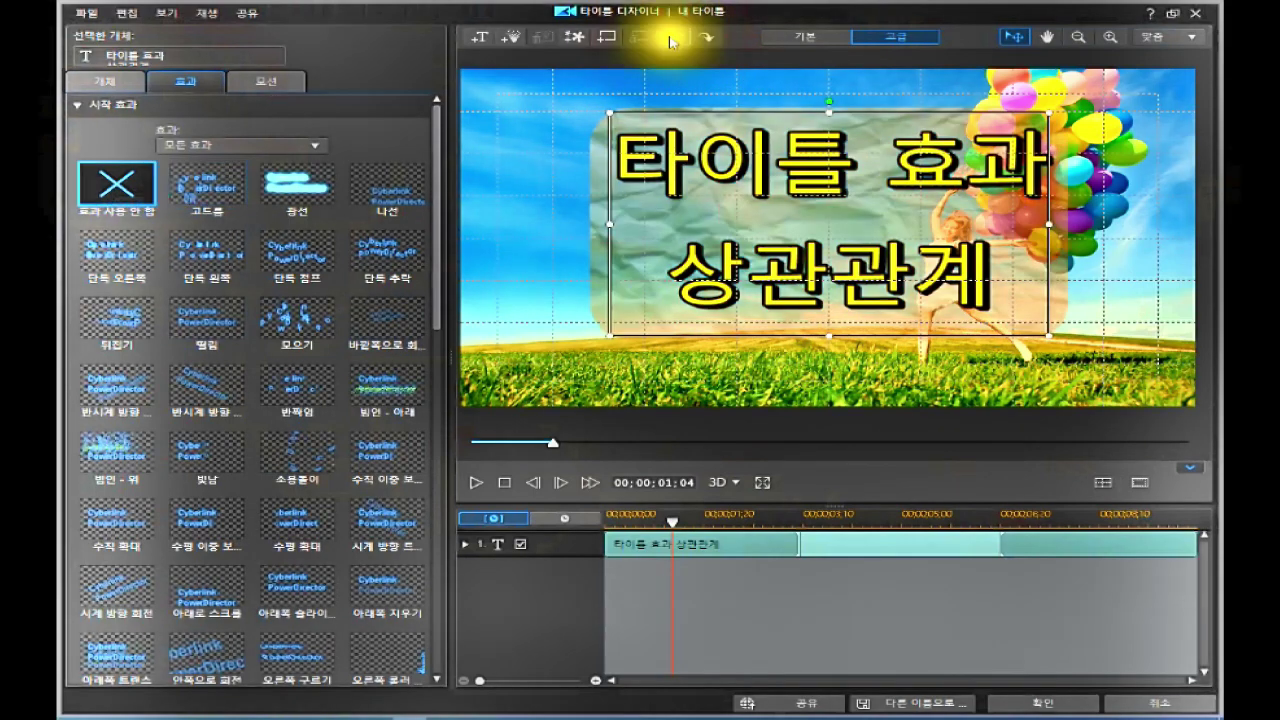
left_click(77, 106)
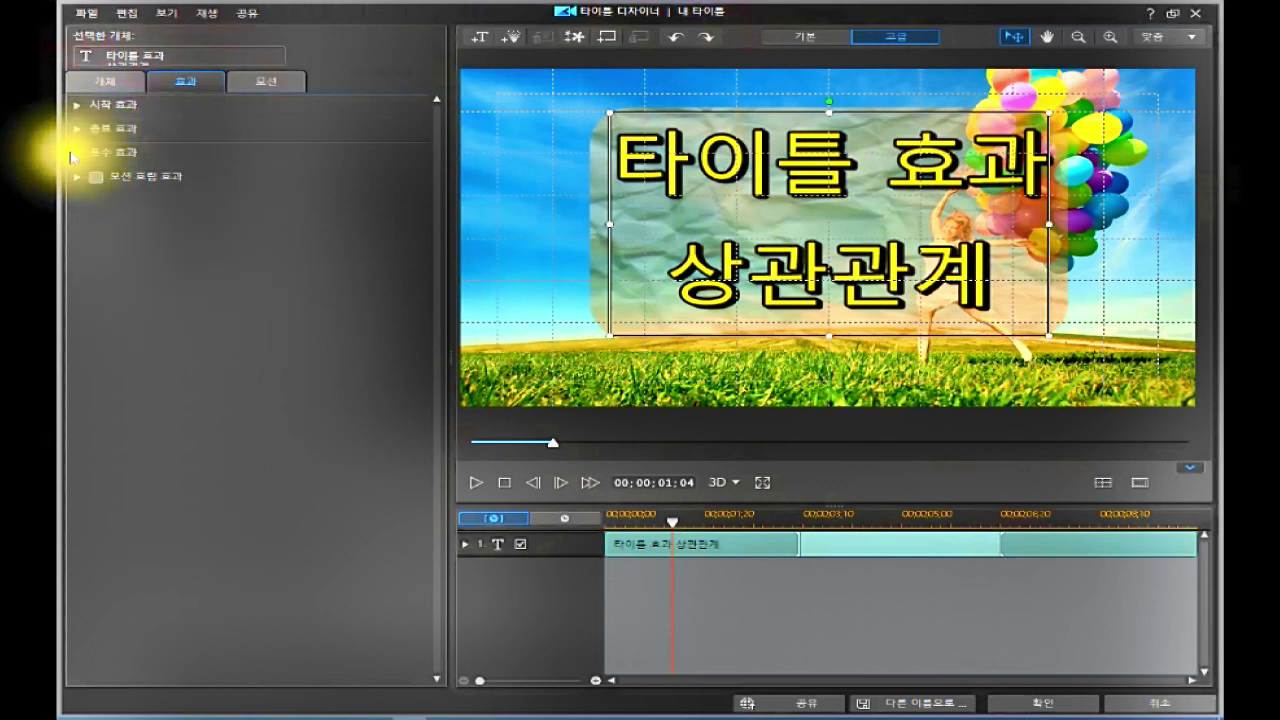
Step: Apply the 불 (FIRE) special effect to the title and change its shape to 모양 3
left_click(77, 153)
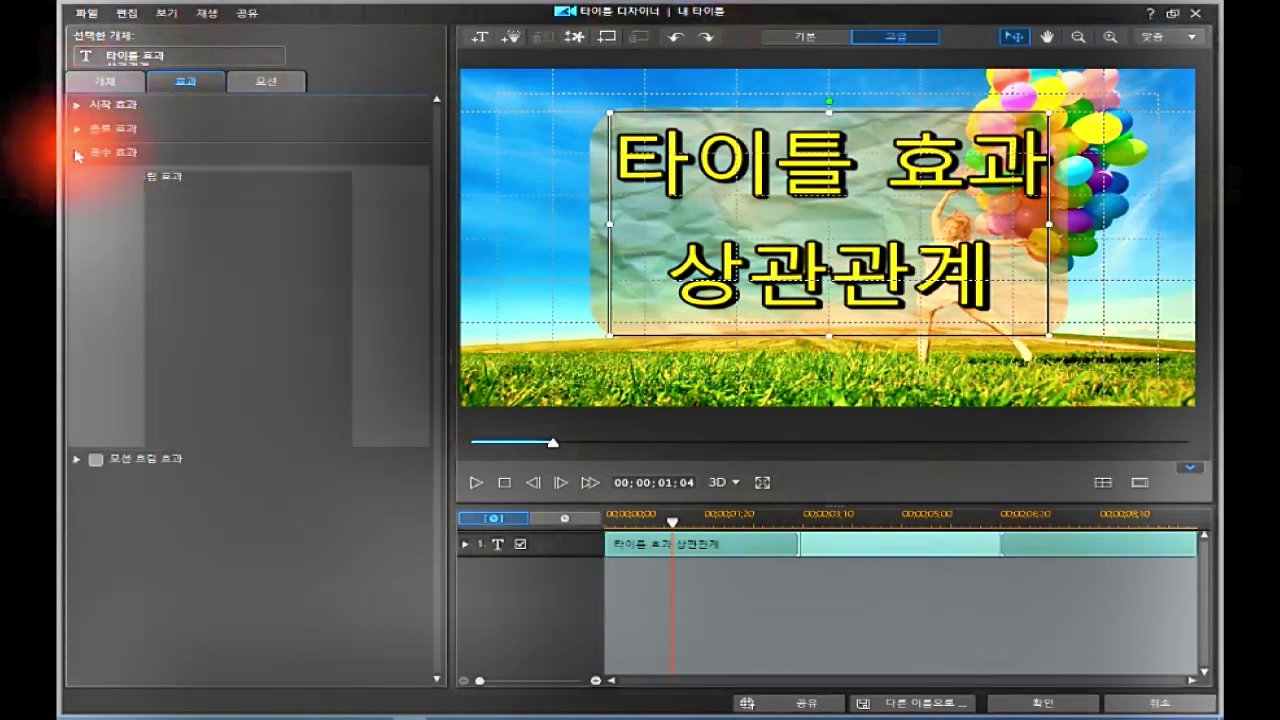
left_click(300, 196)
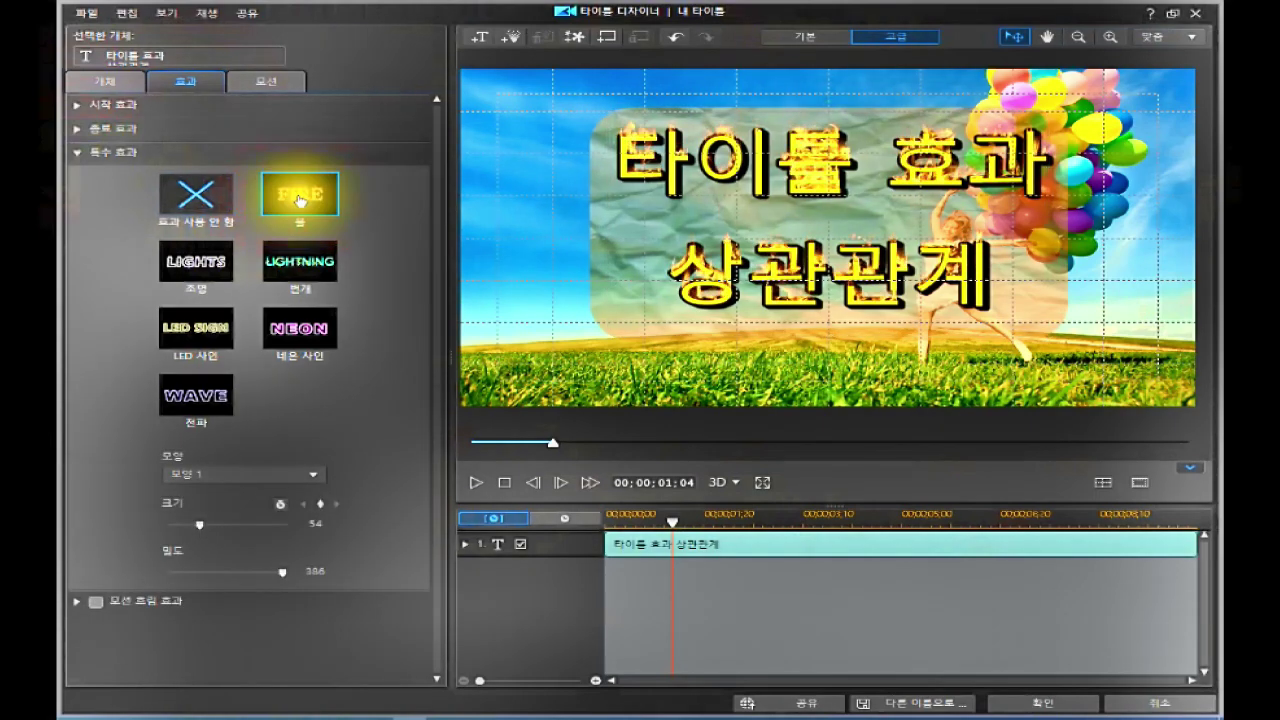
left_click(290, 196)
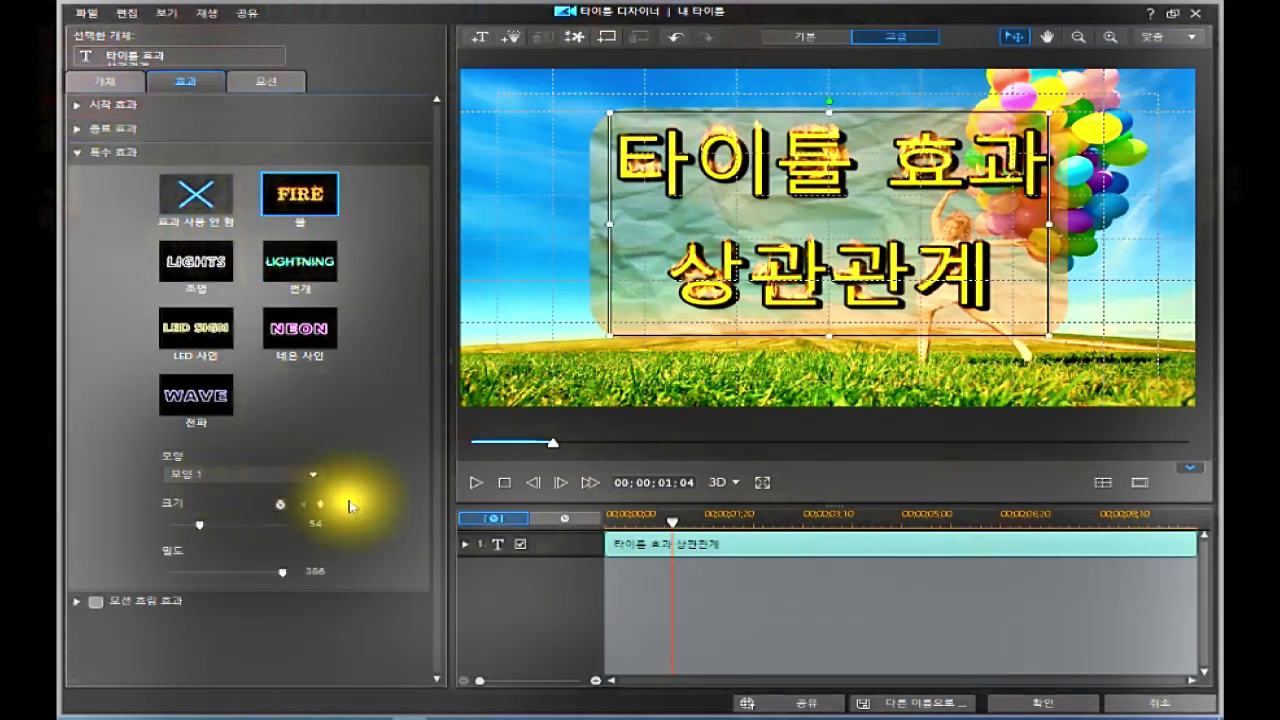
left_click(311, 477)
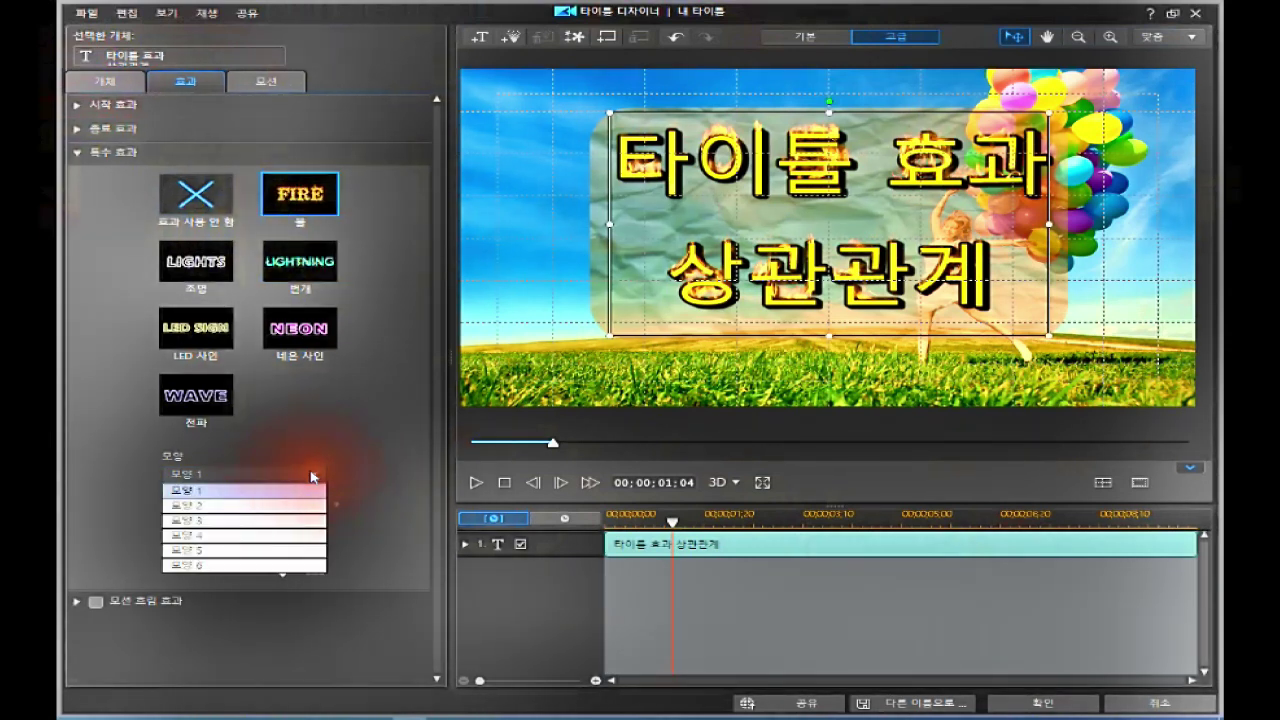
left_click(233, 517)
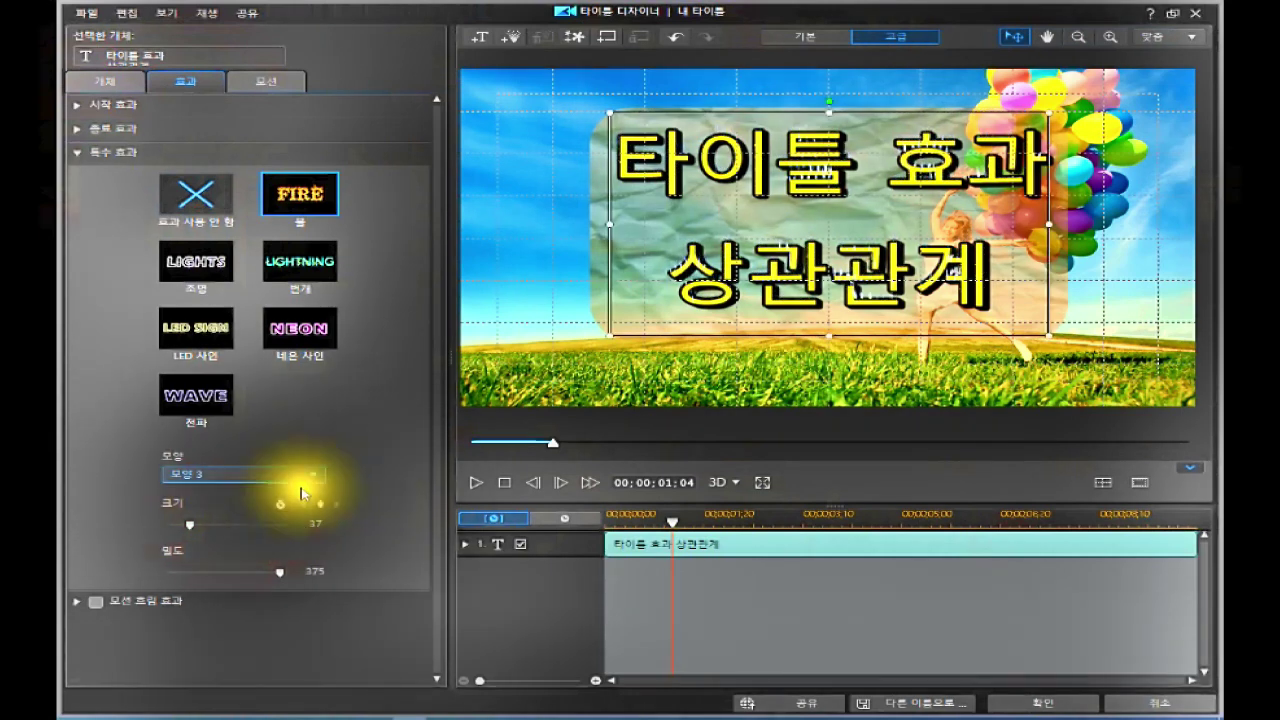
Step: Set the fire effect's size (크기) to 73 and its density (밀도) to 324
left_click_drag(189, 518, 211, 523)
left_click(276, 571)
left_click_drag(276, 571, 264, 574)
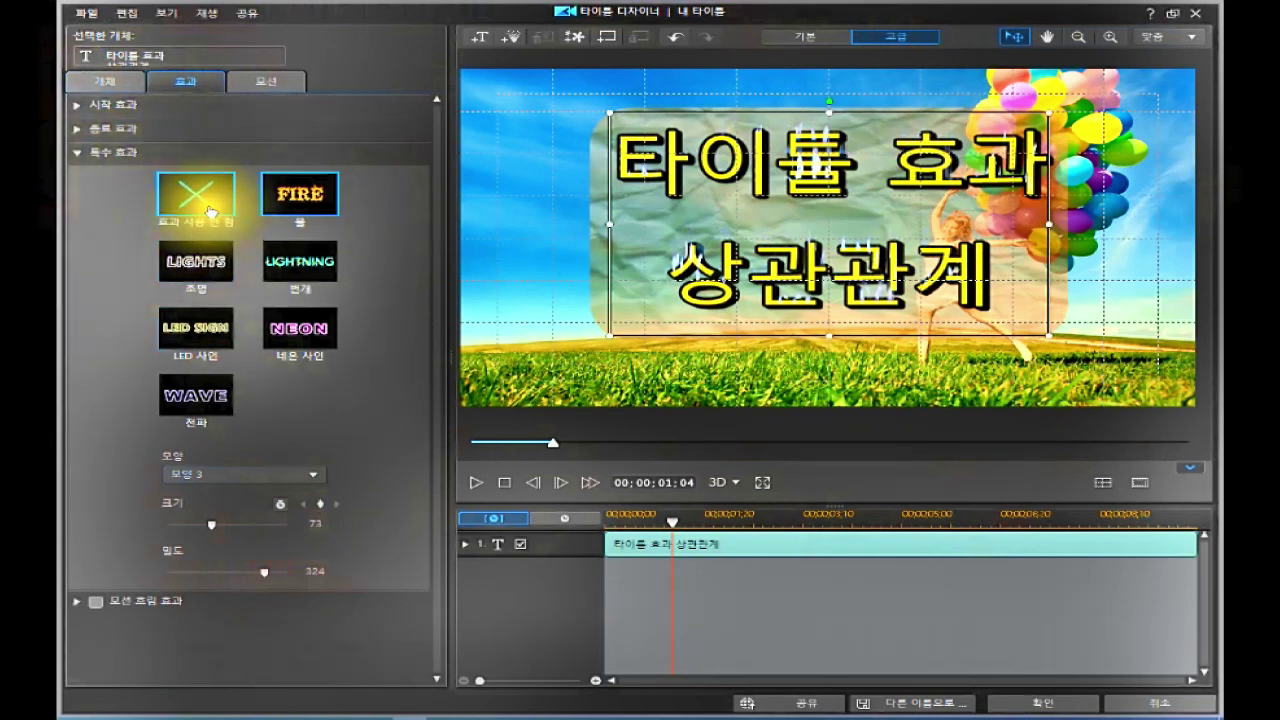
Step: Try the first spiral motion path on the title, accepting the reset of its applied special effect
left_click(105, 81)
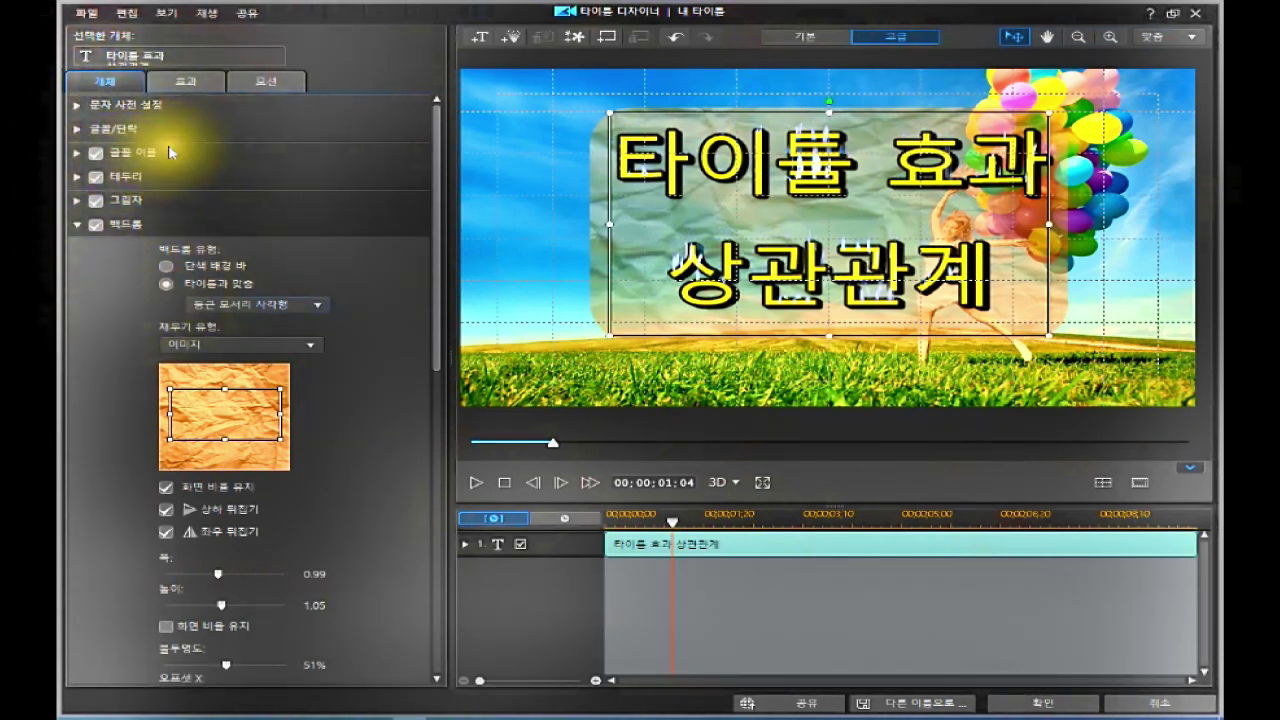
left_click(195, 82)
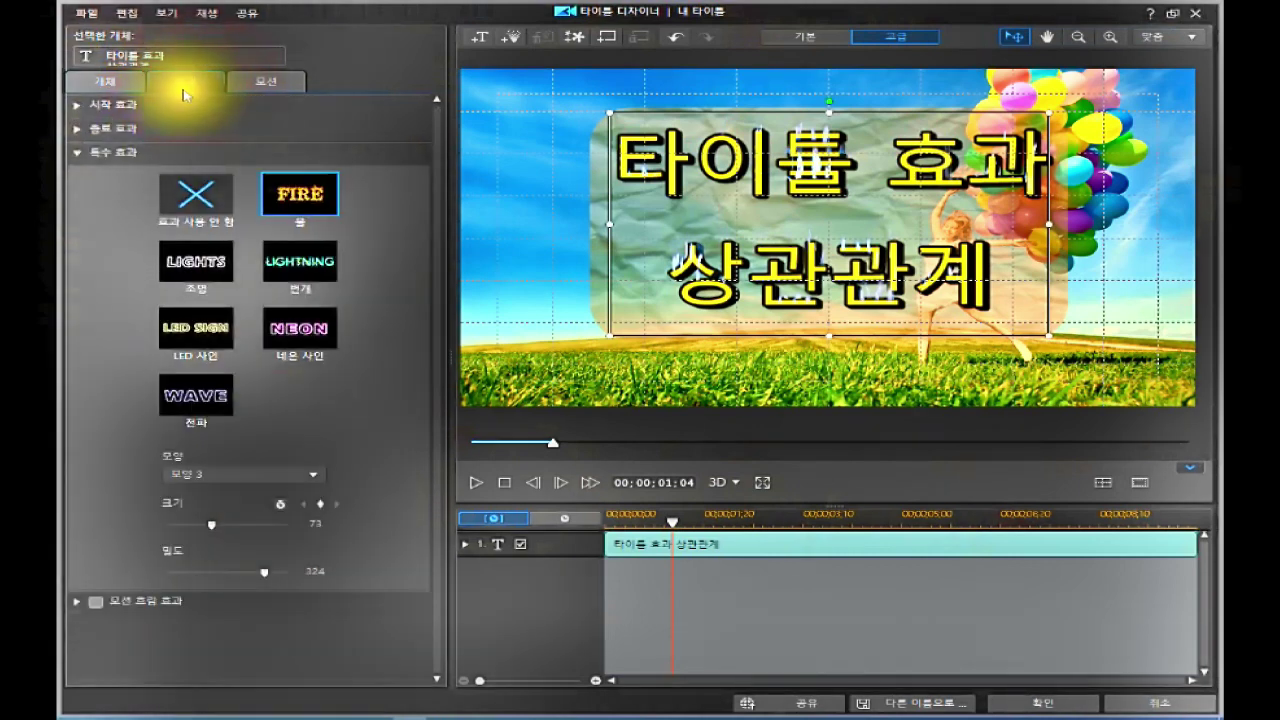
left_click(270, 83)
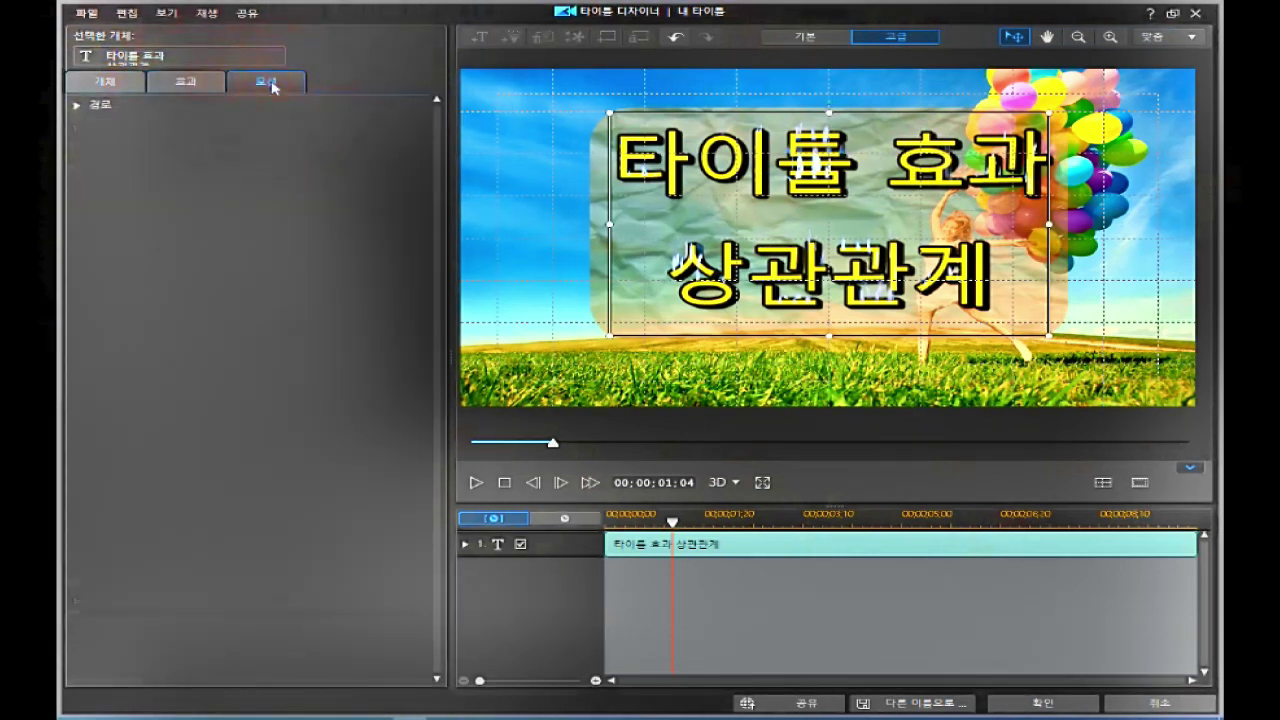
left_click(85, 105)
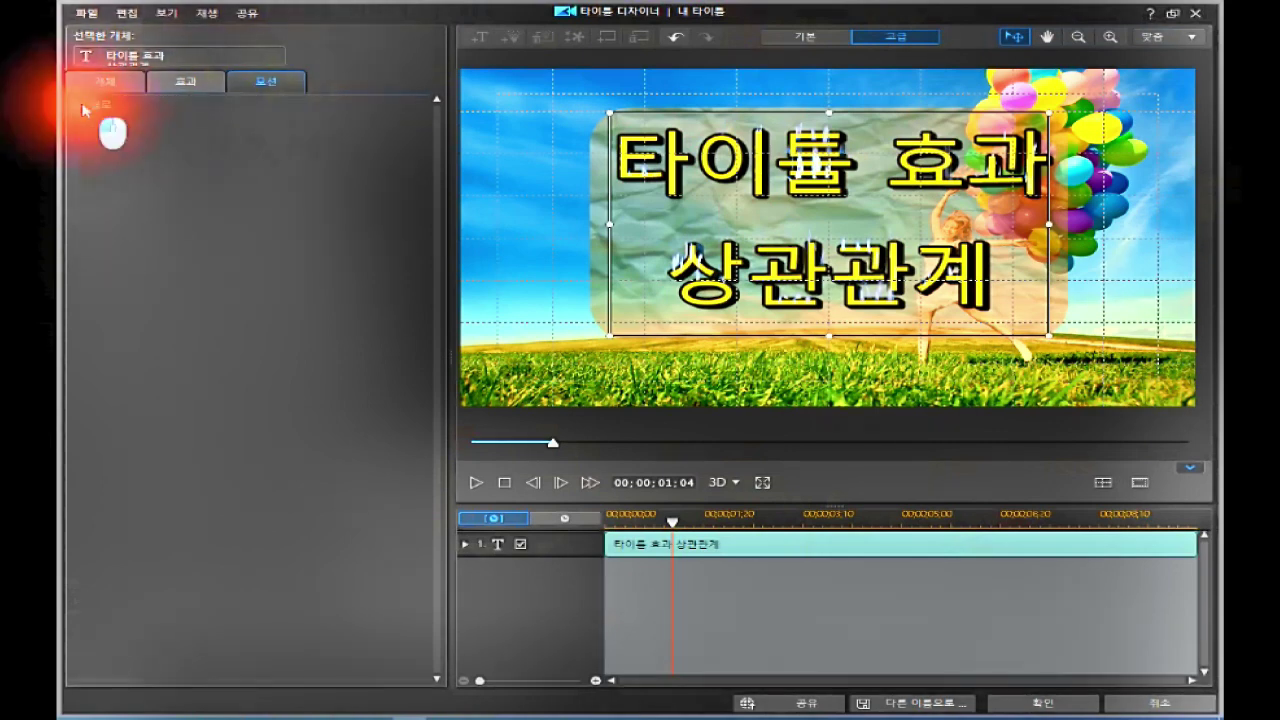
left_click(110, 240)
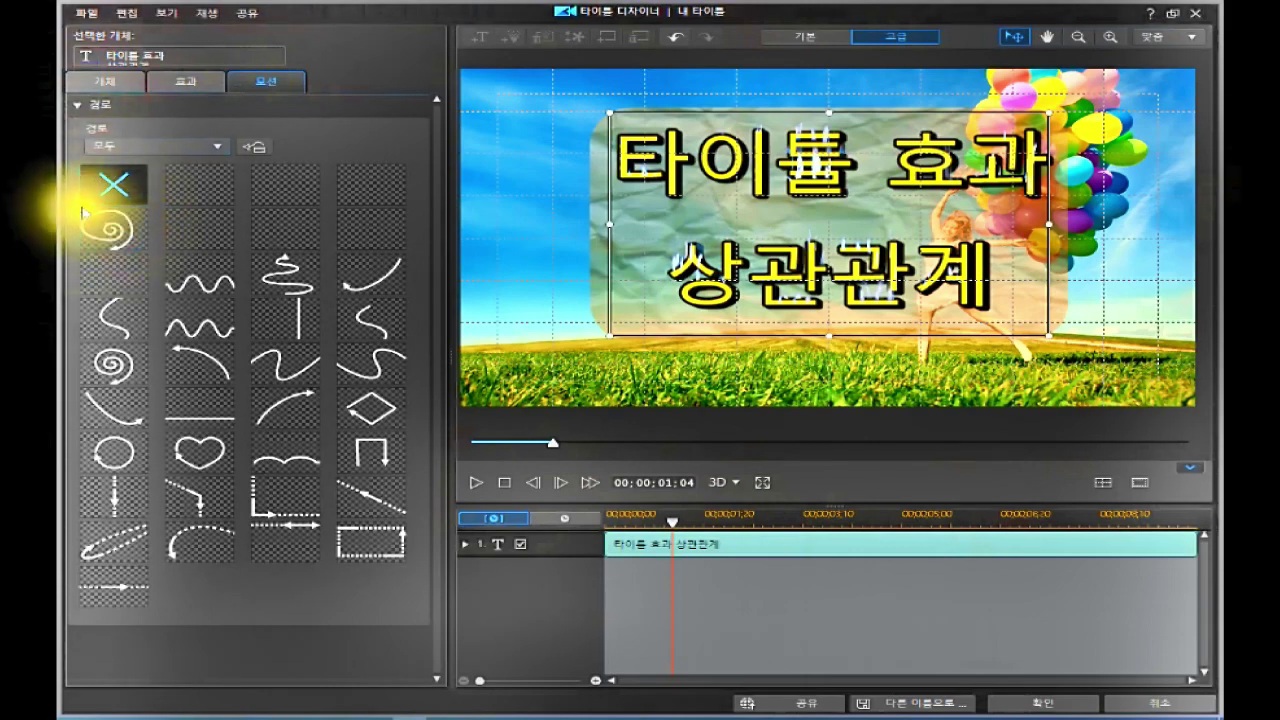
left_click(110, 222)
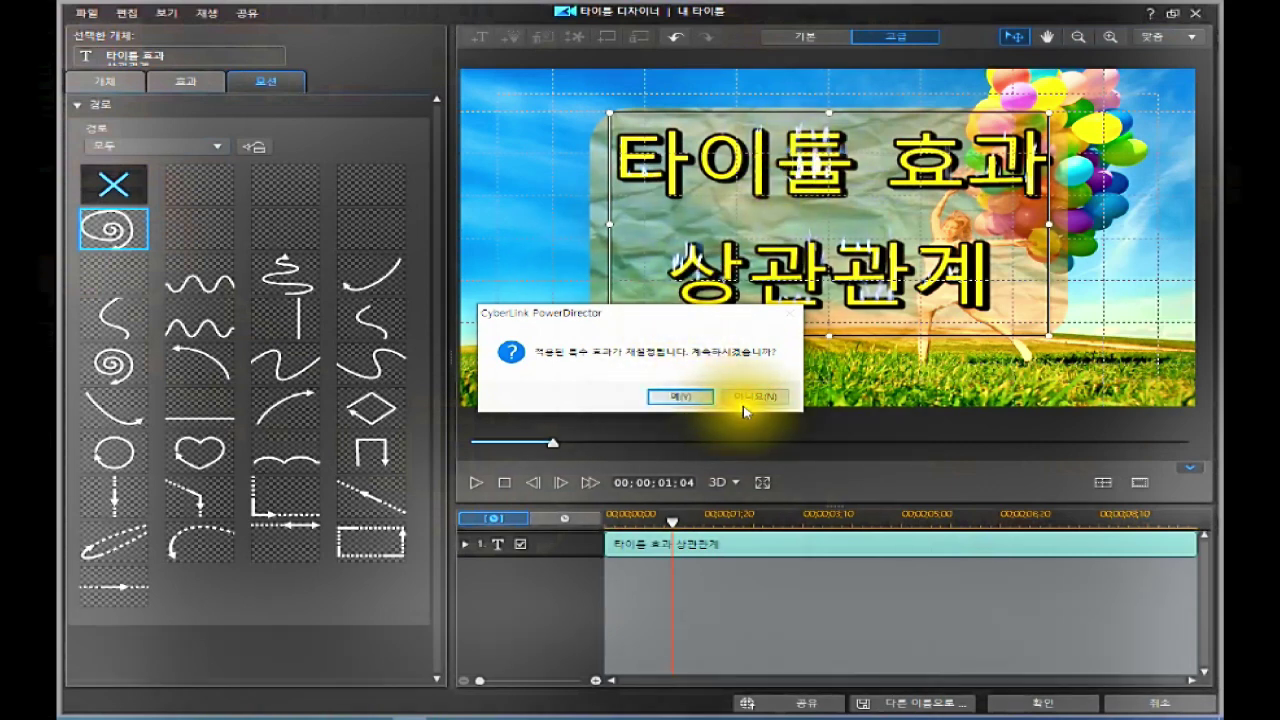
left_click(673, 397)
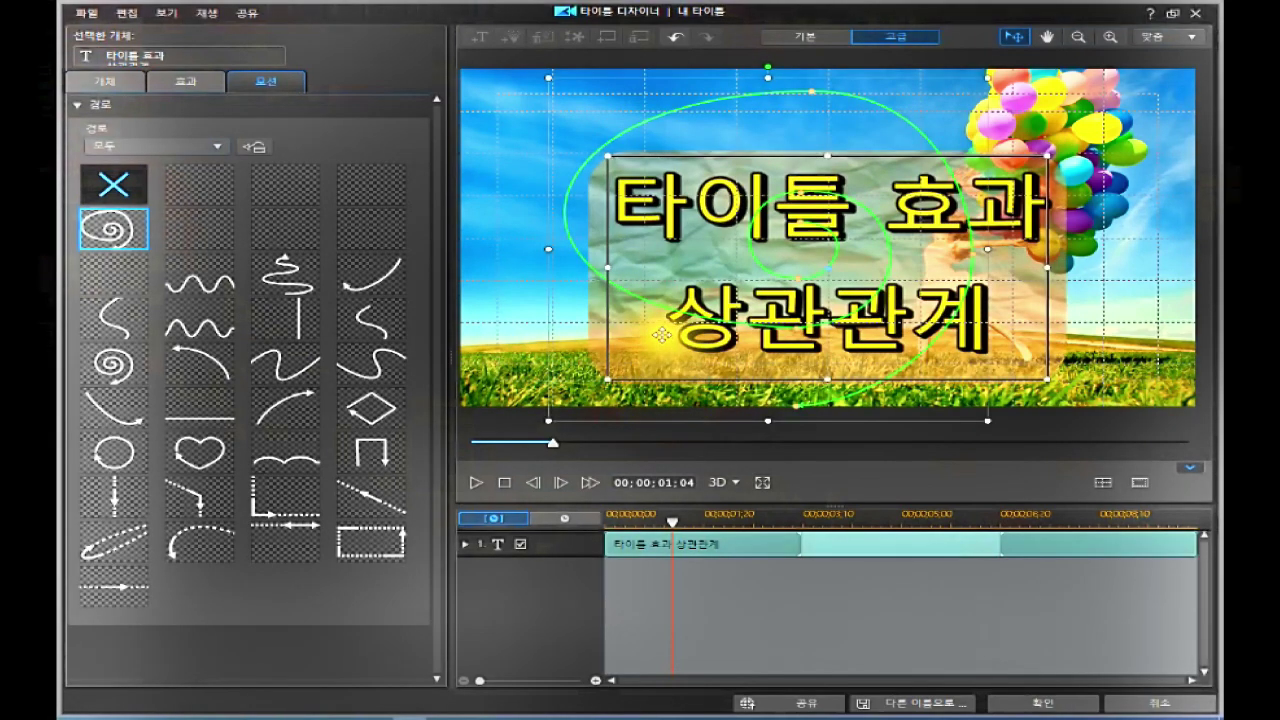
Step: Play the title from the start to preview the spiral motion, stop playback, and undo the motion path
left_click(505, 486)
left_click(476, 484)
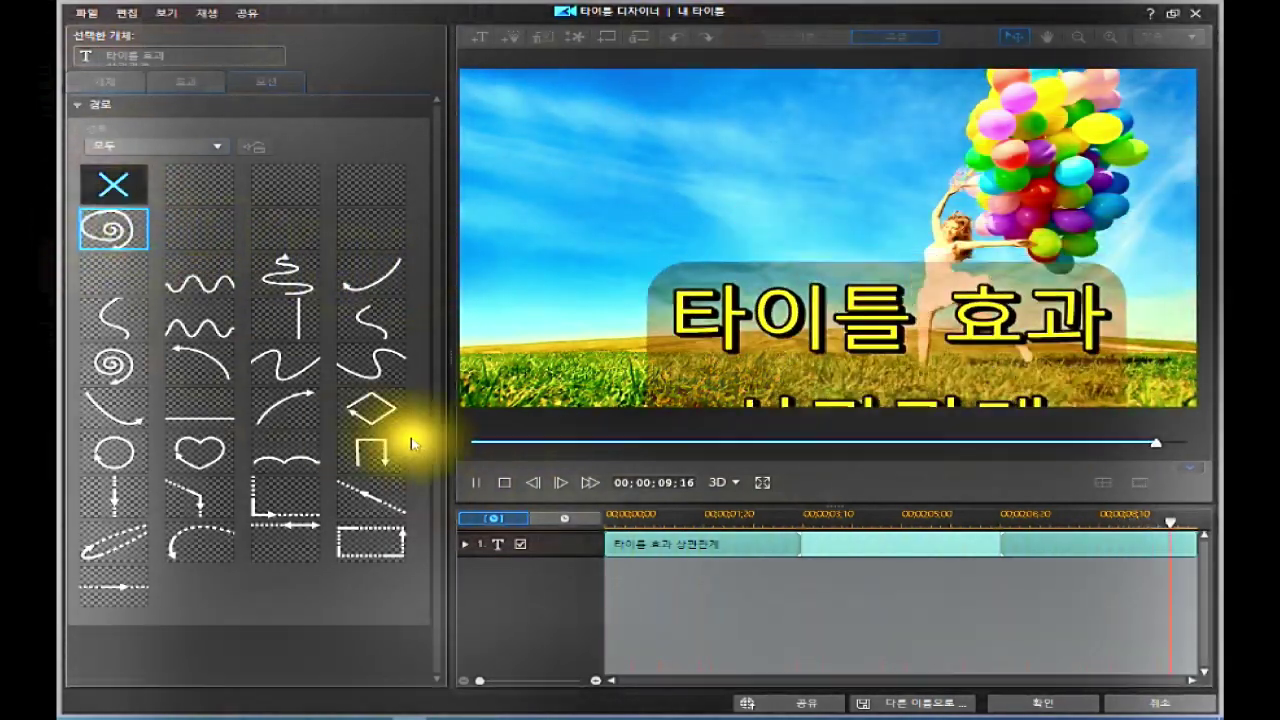
left_click(504, 483)
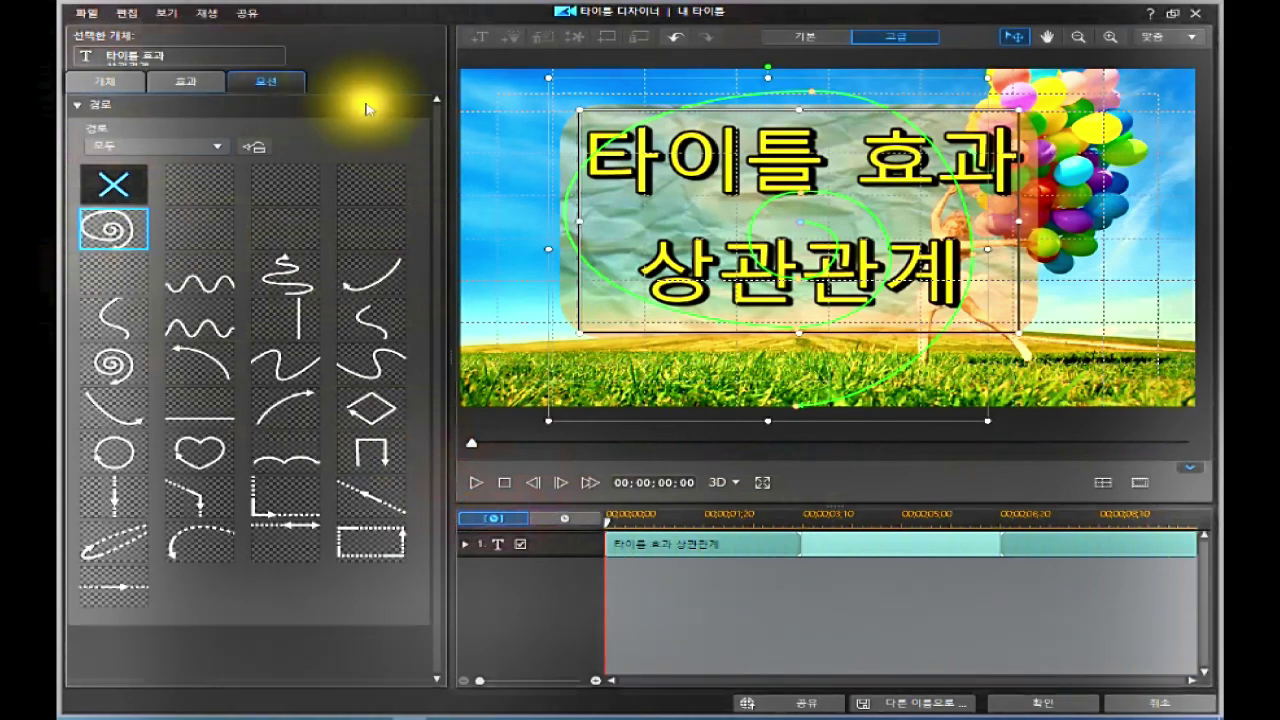
left_click(672, 38)
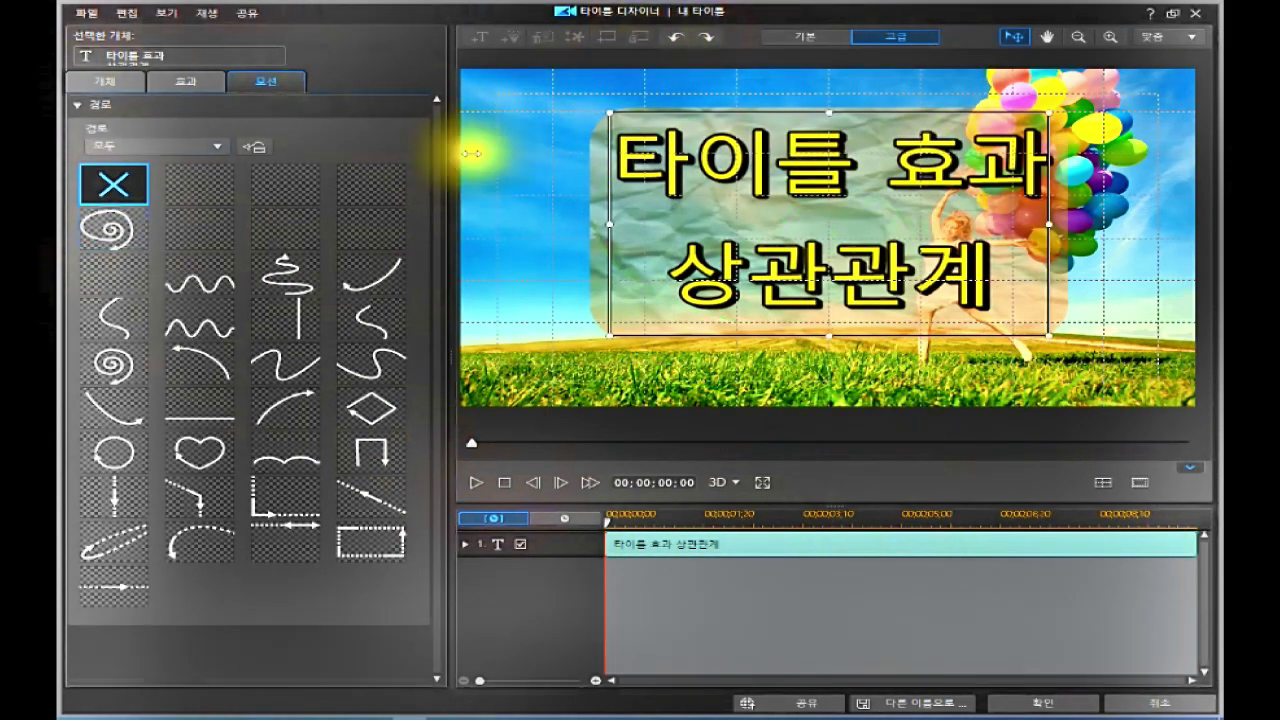
Step: Try to reapply the 불 (FIRE) special effect to the title
left_click(179, 83)
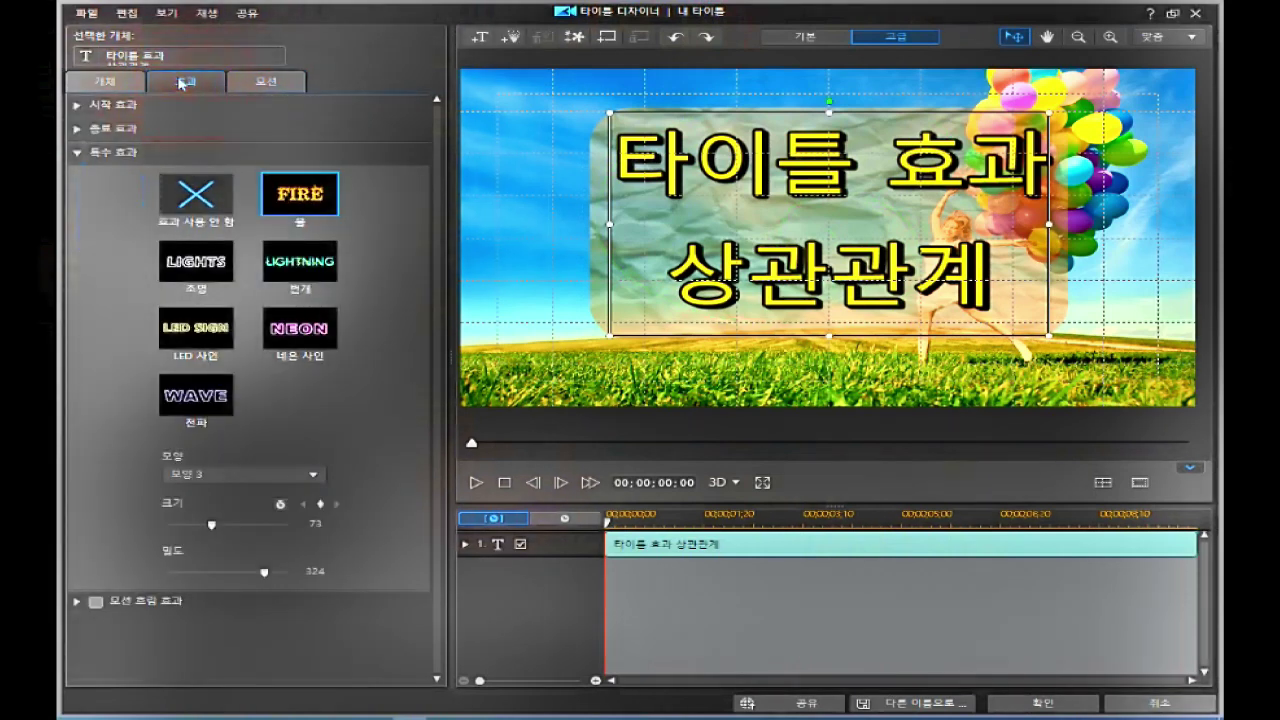
left_click(110, 80)
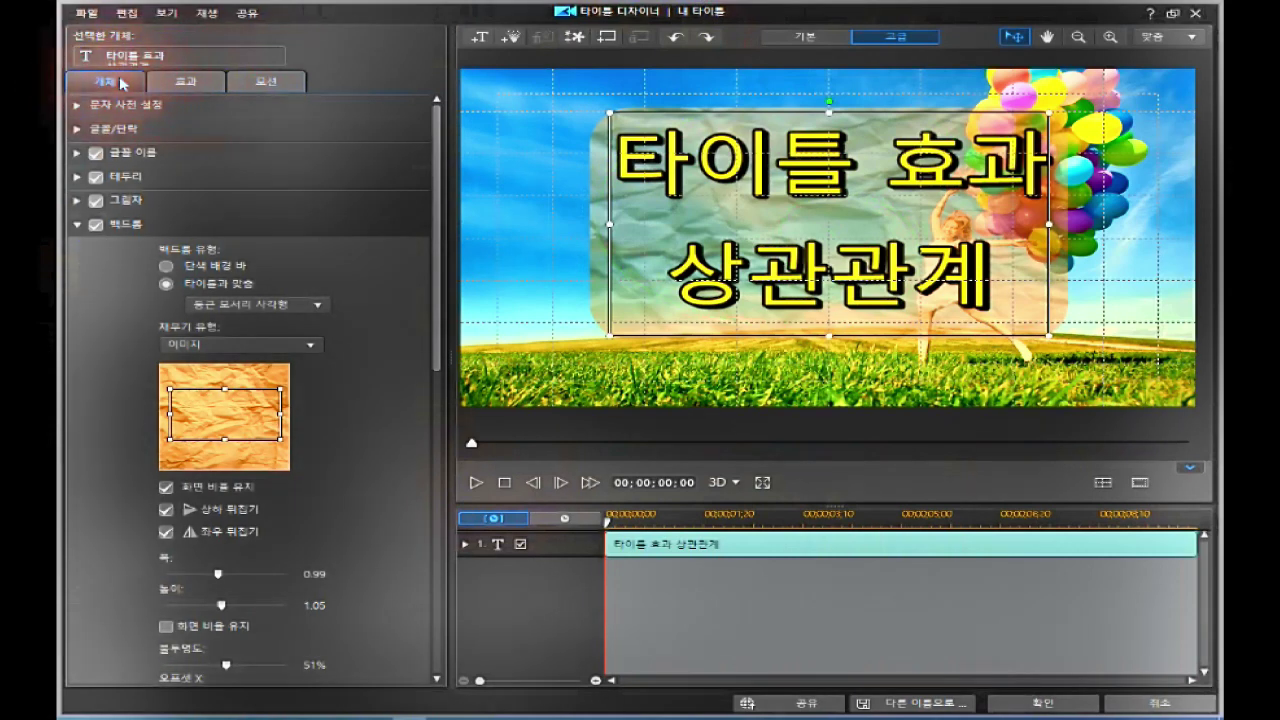
left_click(190, 83)
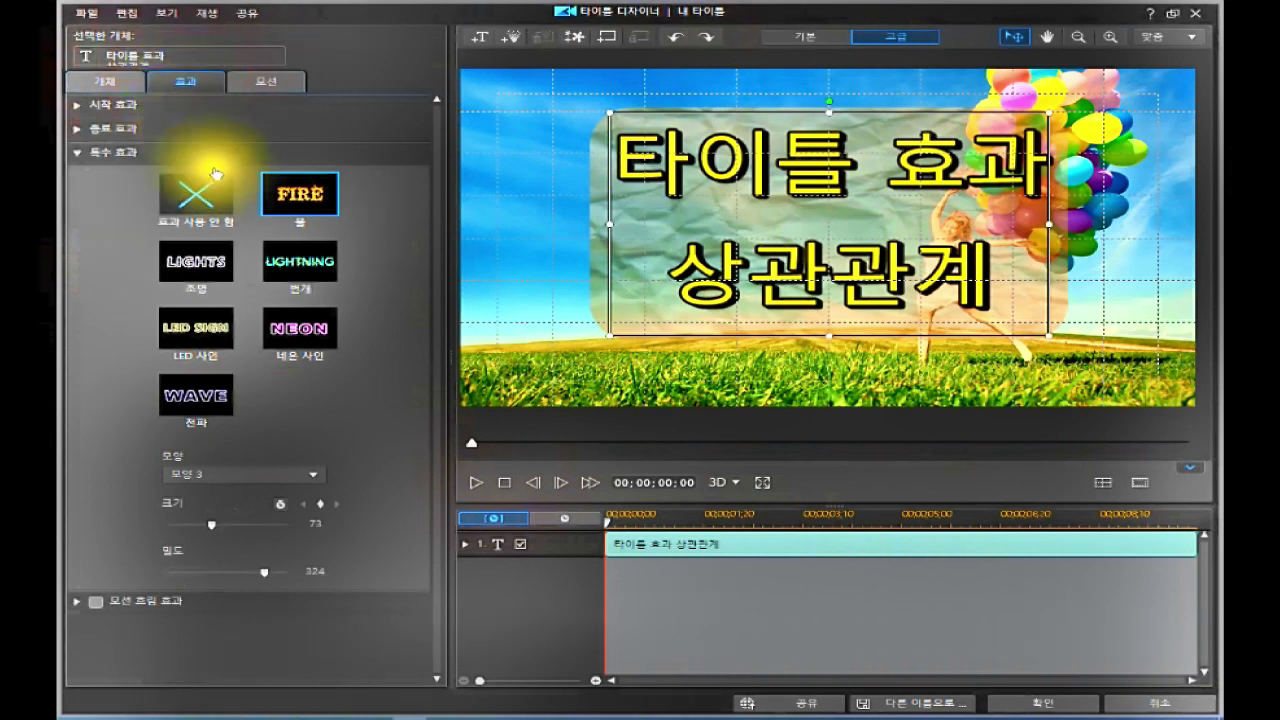
left_click(293, 207)
left_click(293, 201)
left_click(296, 198)
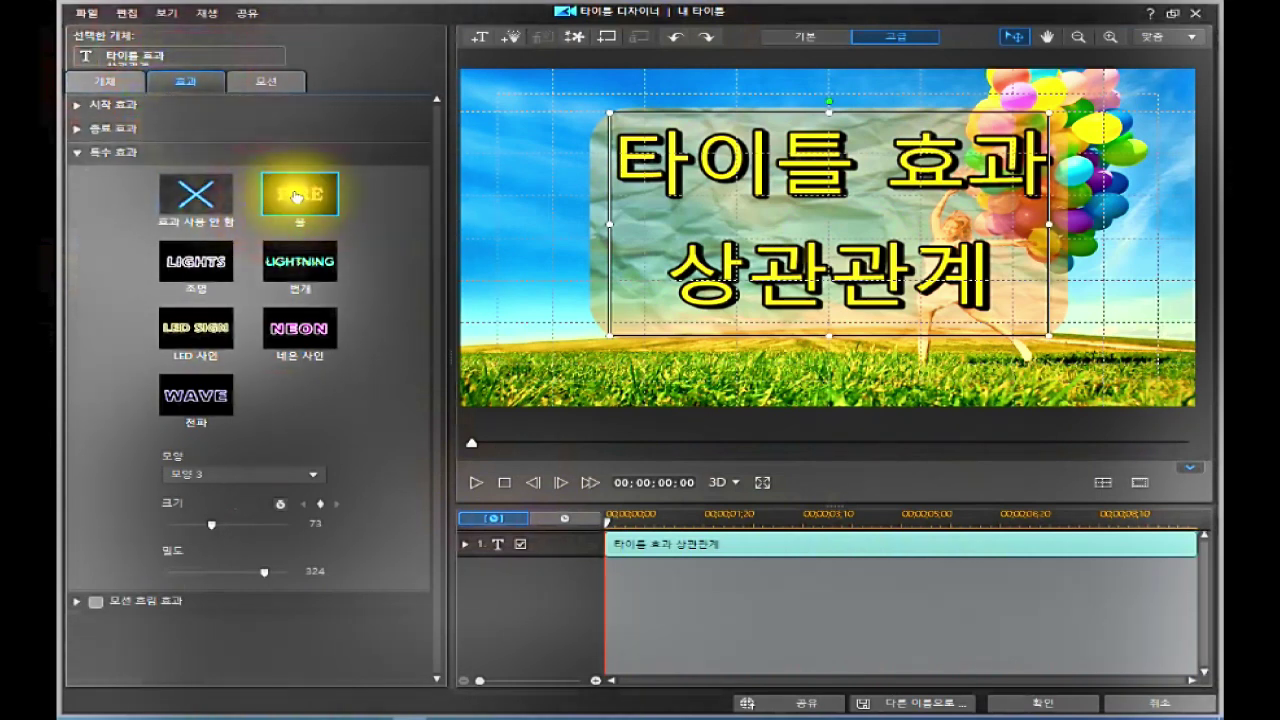
left_click(290, 201)
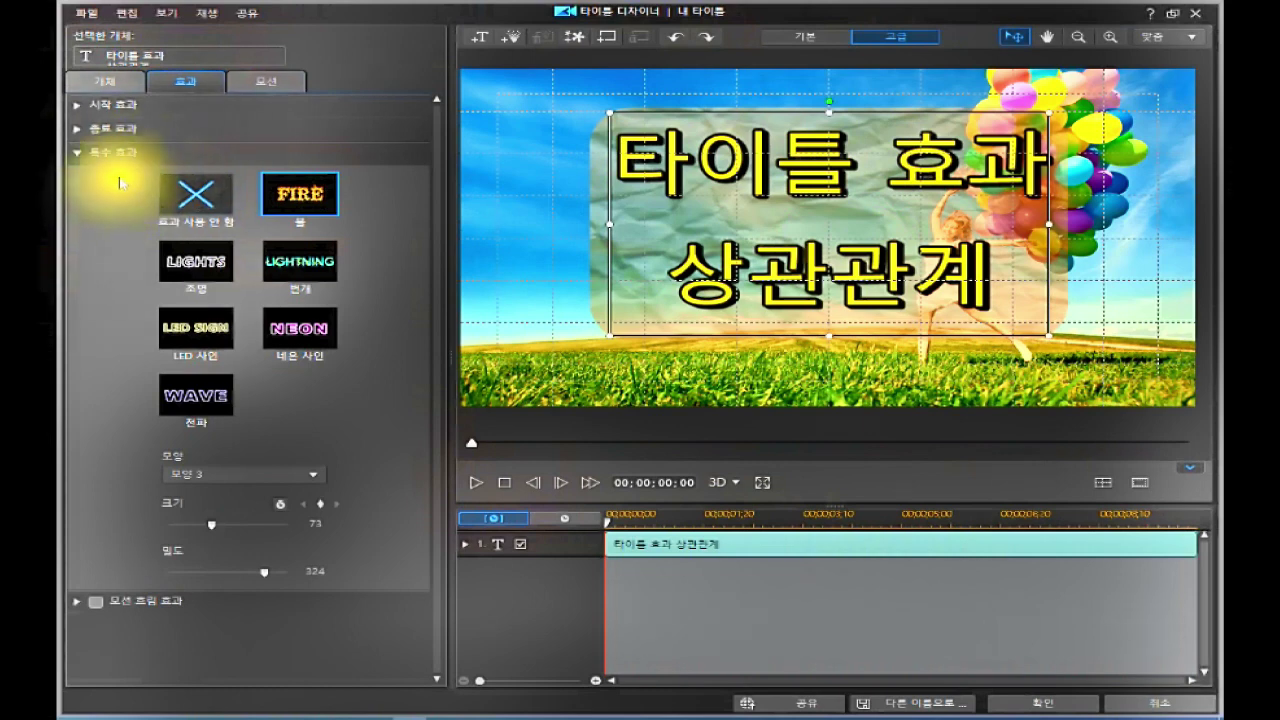
Step: Disable the title's backdrop and apply the 고드름 start effect, accepting the removal of the backdrop and special effects
left_click(106, 84)
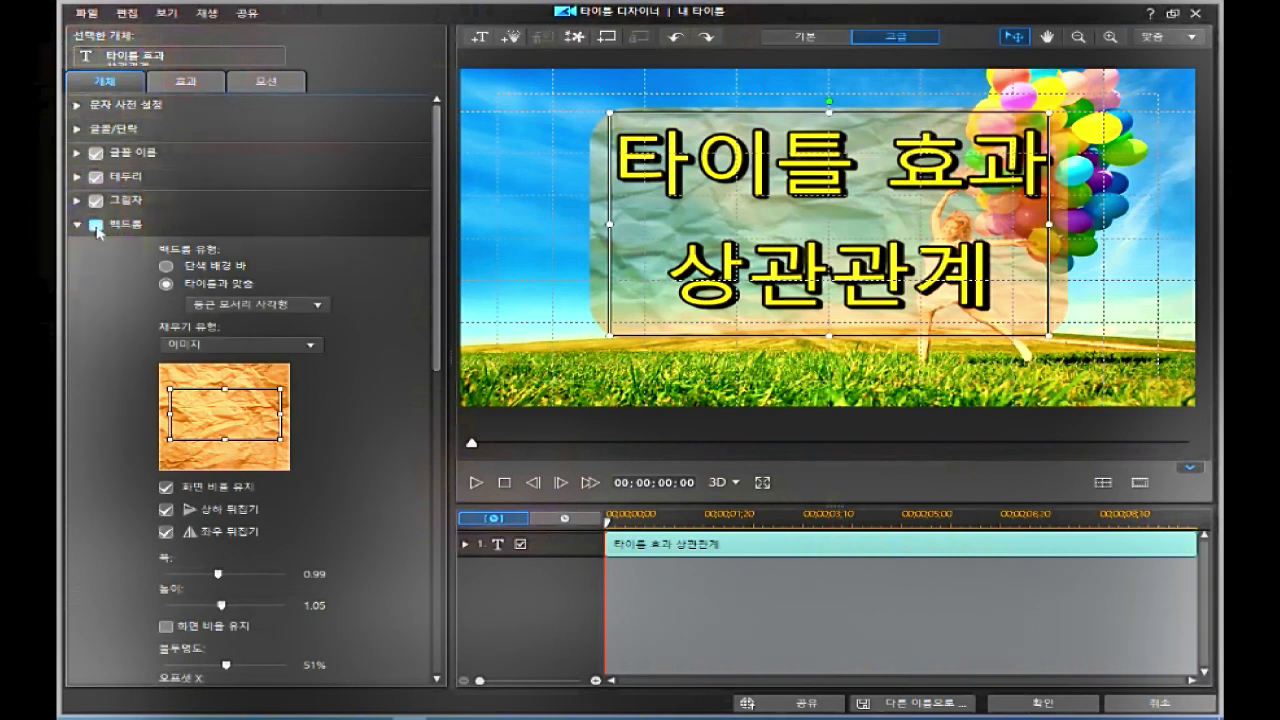
left_click(96, 226)
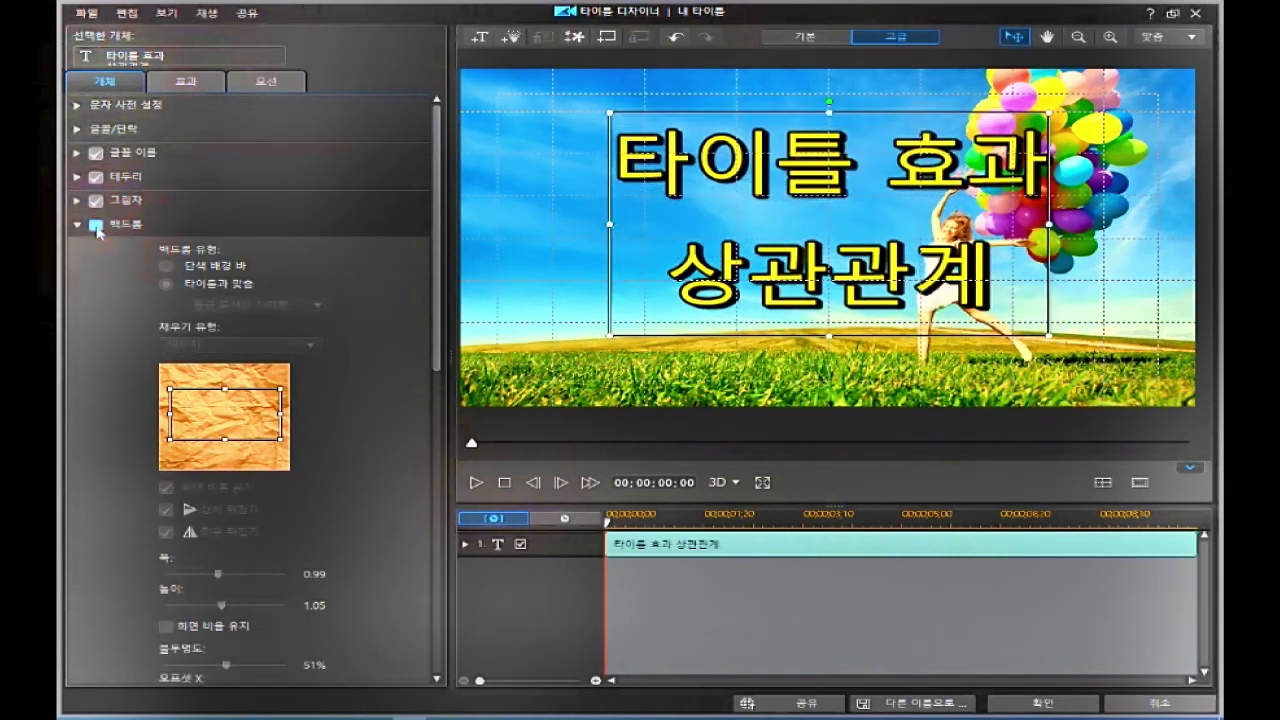
left_click(189, 85)
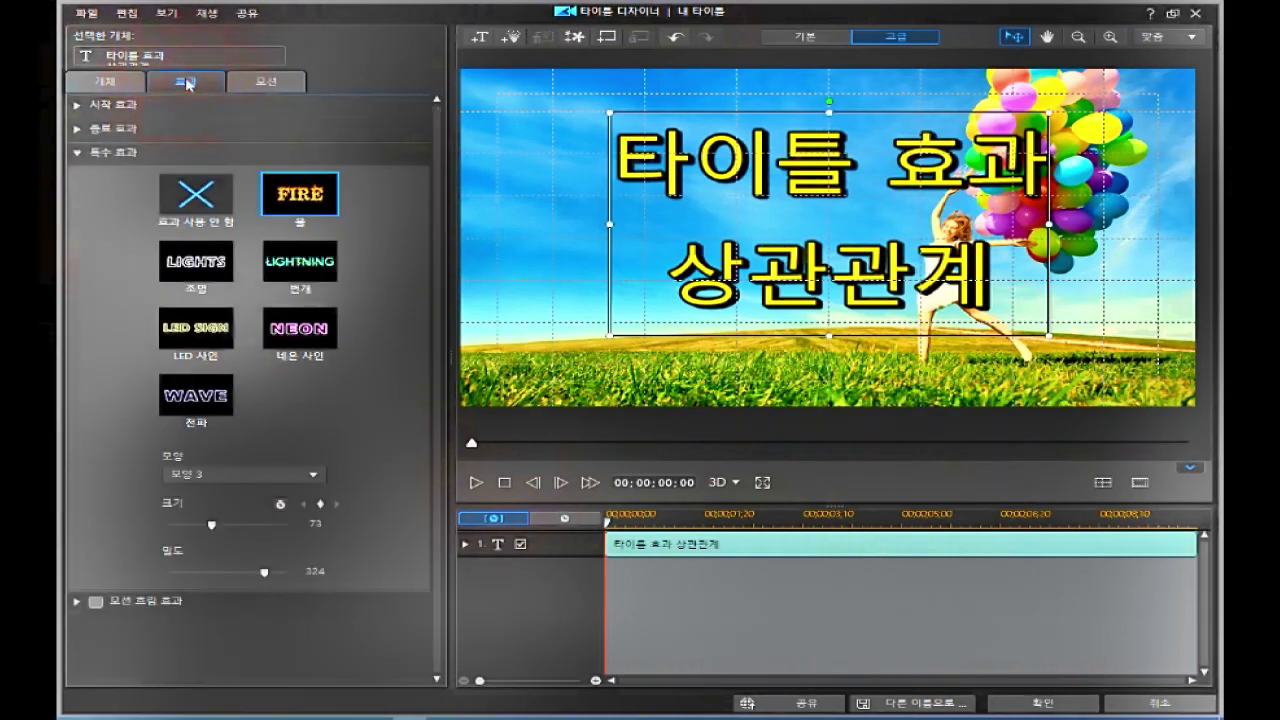
left_click(74, 106)
left_click(207, 192)
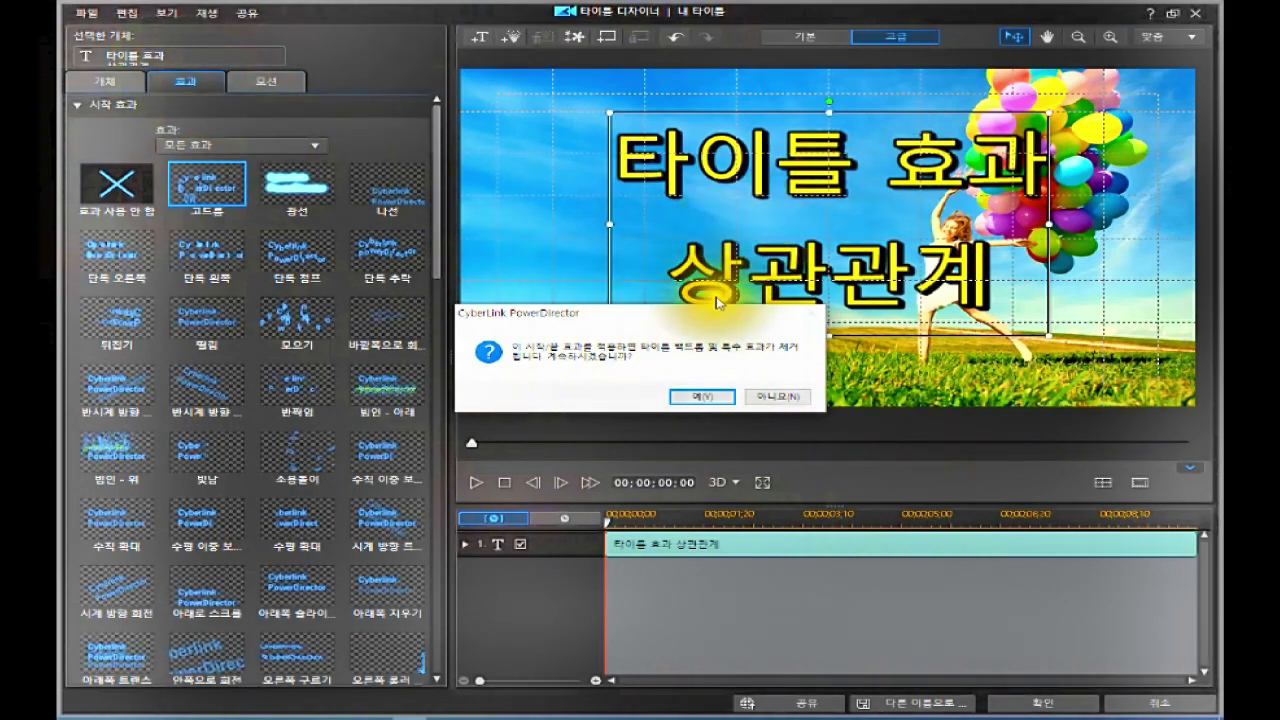
left_click(709, 397)
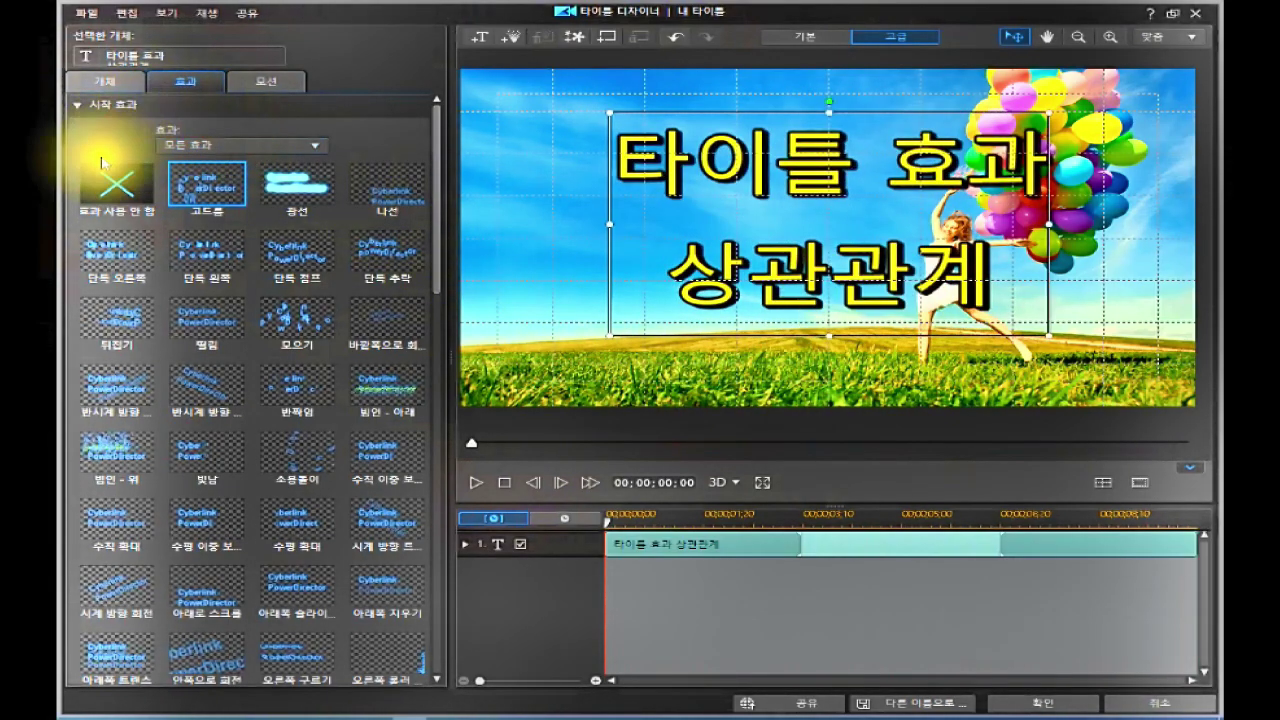
Step: Apply the first spiral motion path to the title and re-enable its backdrop, accepting the confirmation
left_click(265, 80)
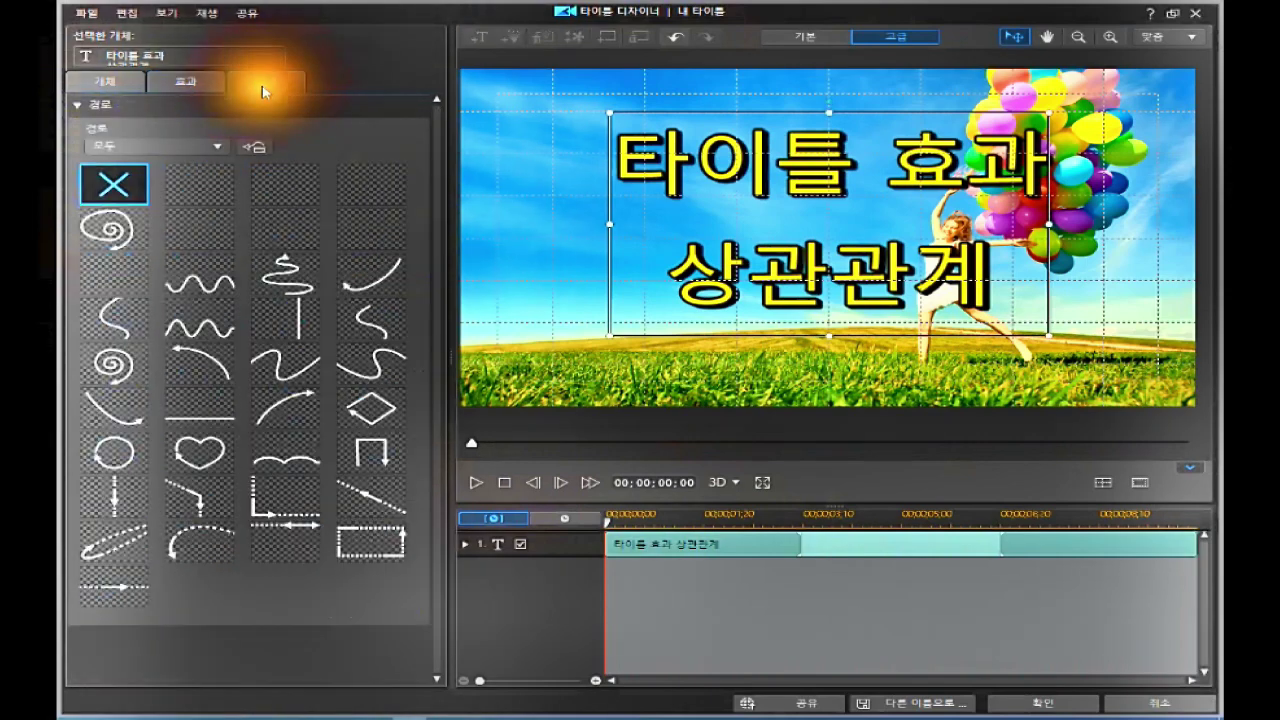
left_click(112, 226)
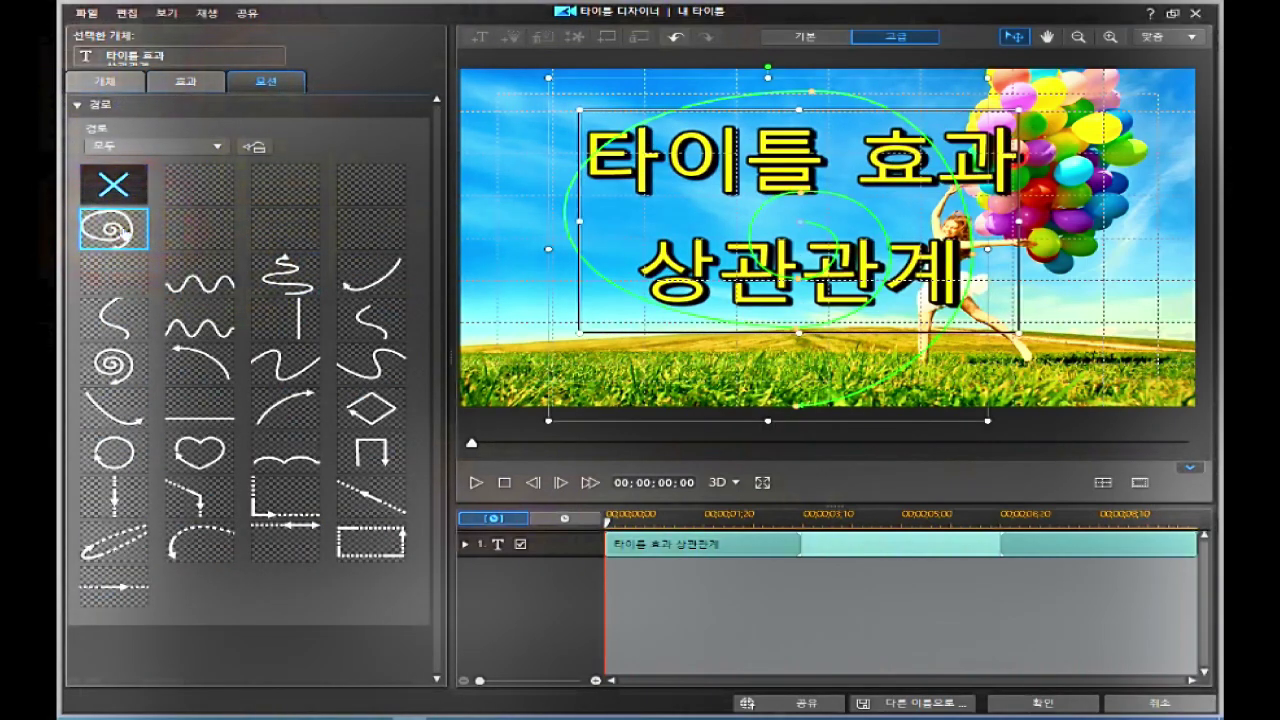
left_click(108, 82)
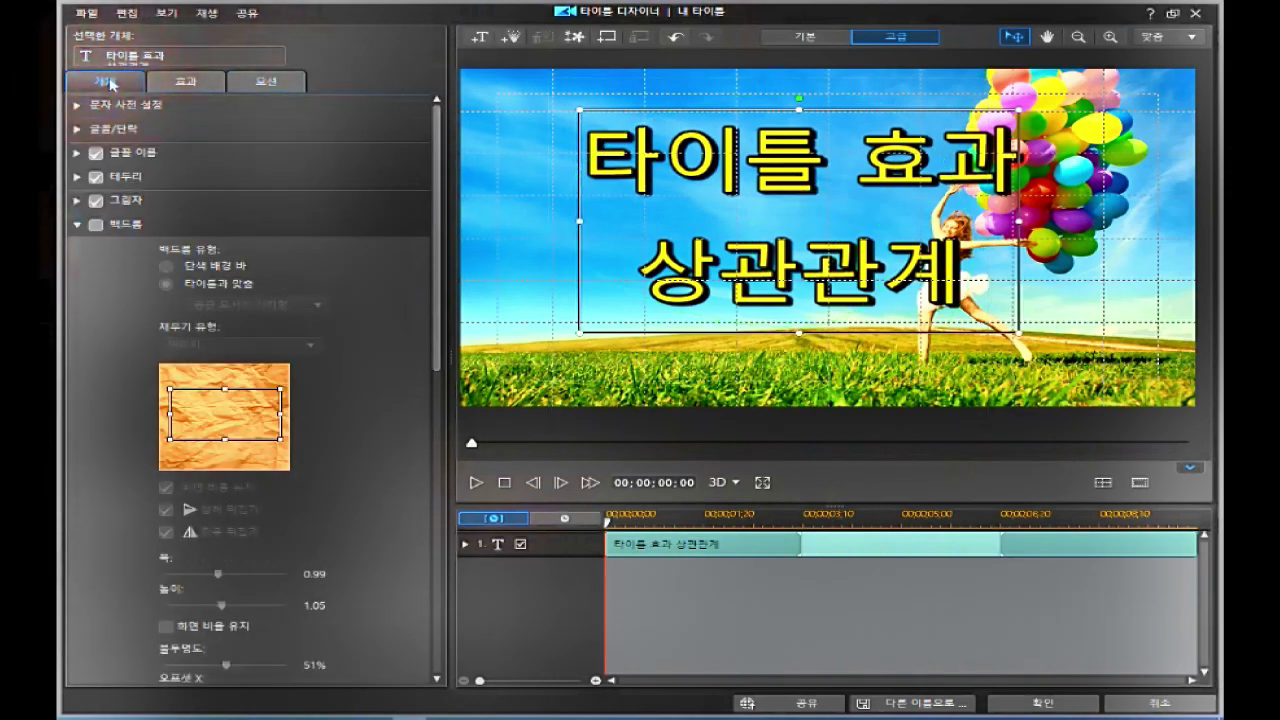
left_click(94, 224)
left_click(699, 397)
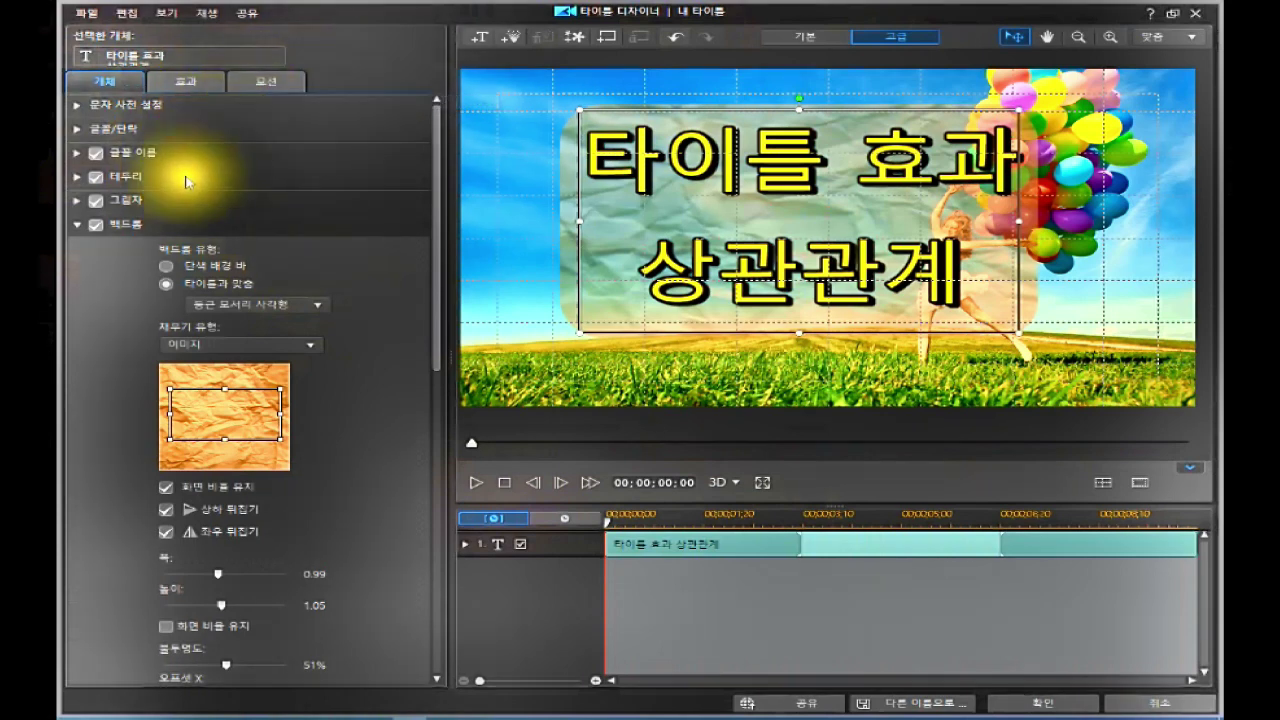
Step: Try the 고드름 start effect on the title, and decline the removal of its backdrop and special effects
left_click(185, 86)
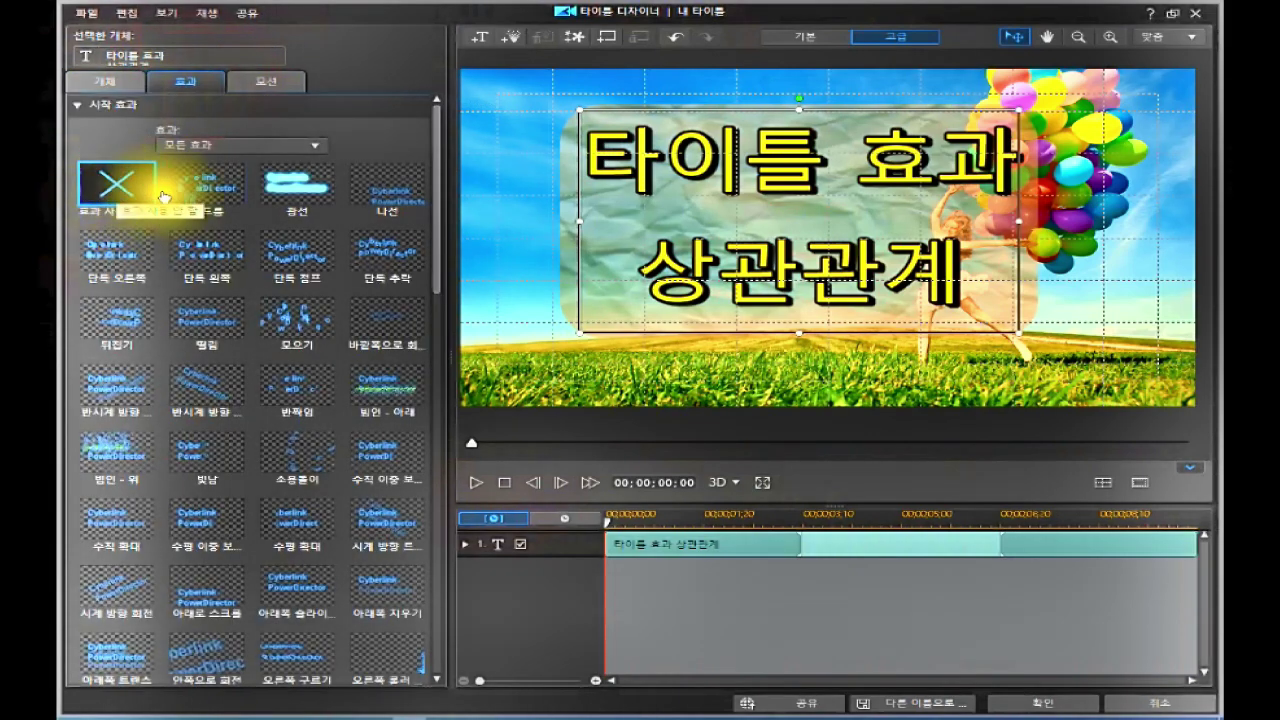
left_click(200, 190)
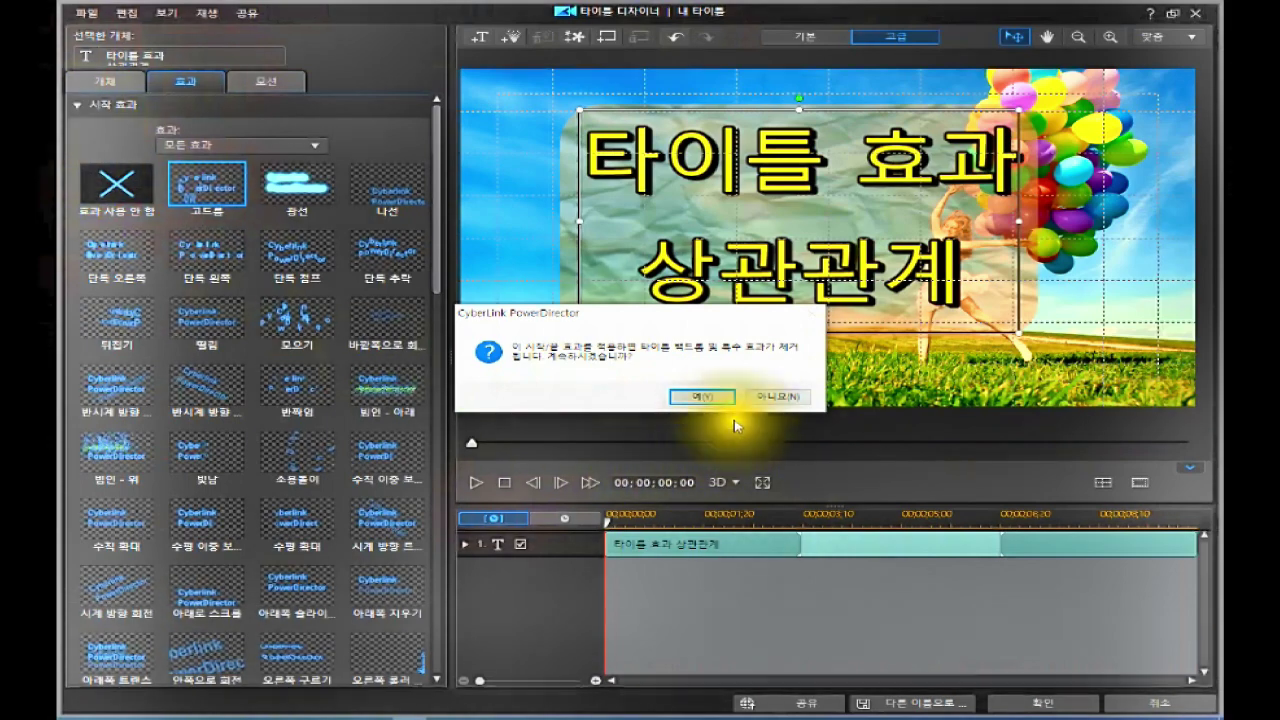
left_click(760, 396)
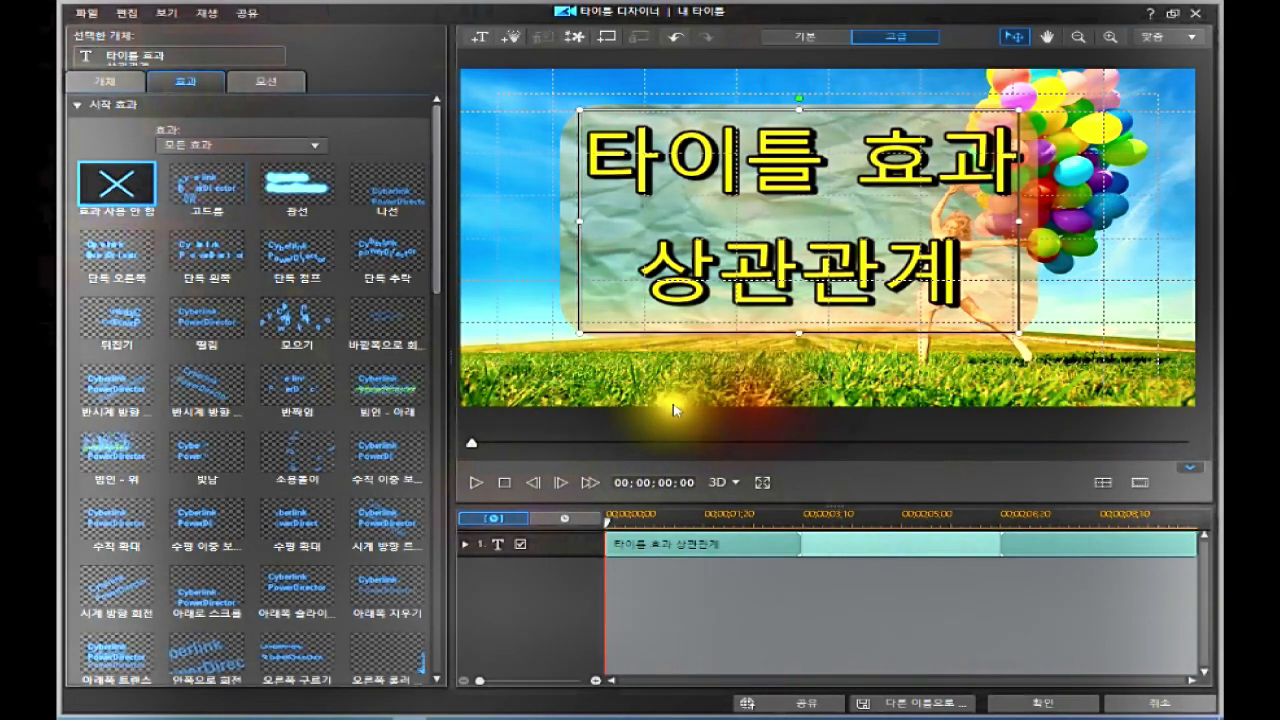
Step: Apply the 불 (FIRE) special effect to the title, accepting the reset of all applied effects and keyframes except opacity
left_click(72, 106)
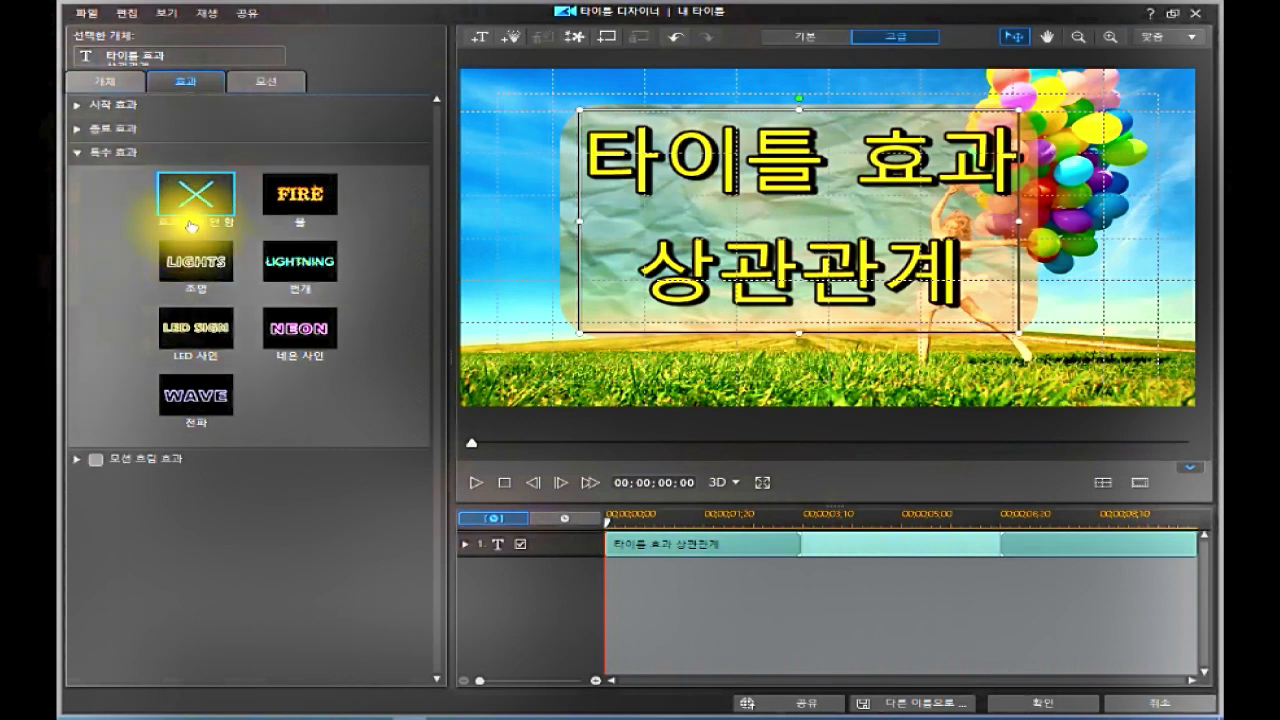
left_click(310, 203)
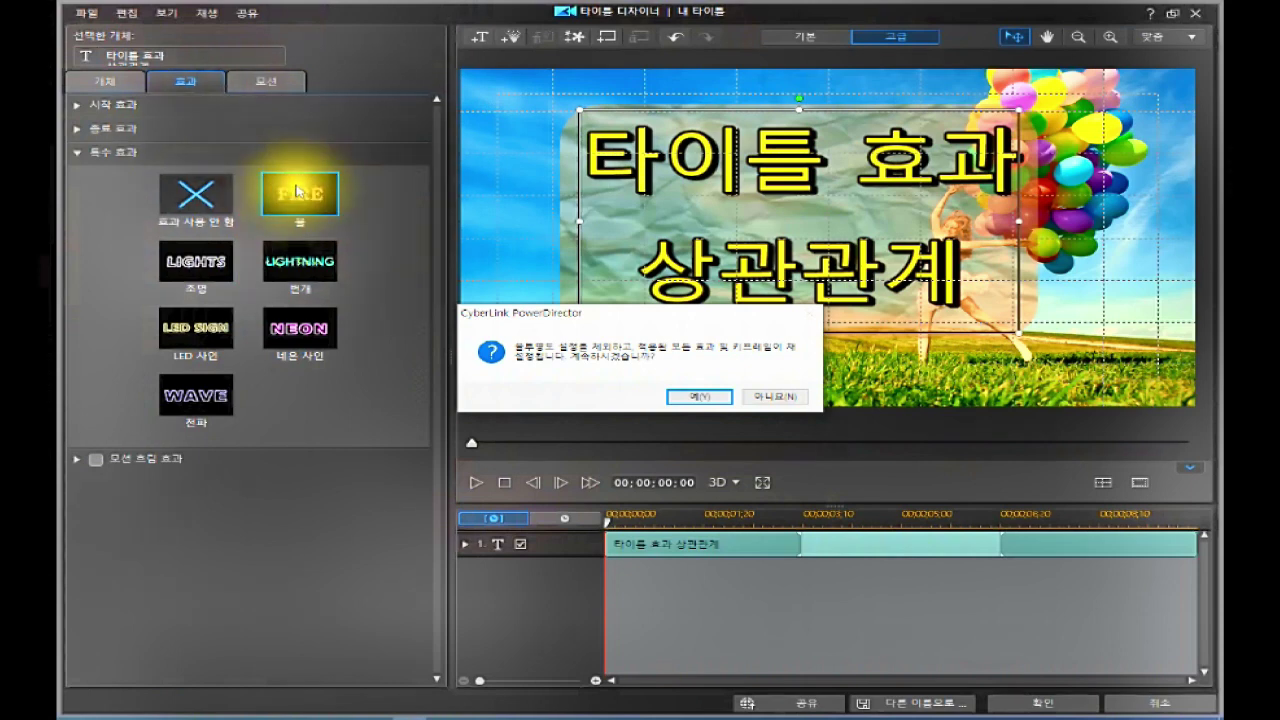
left_click(690, 402)
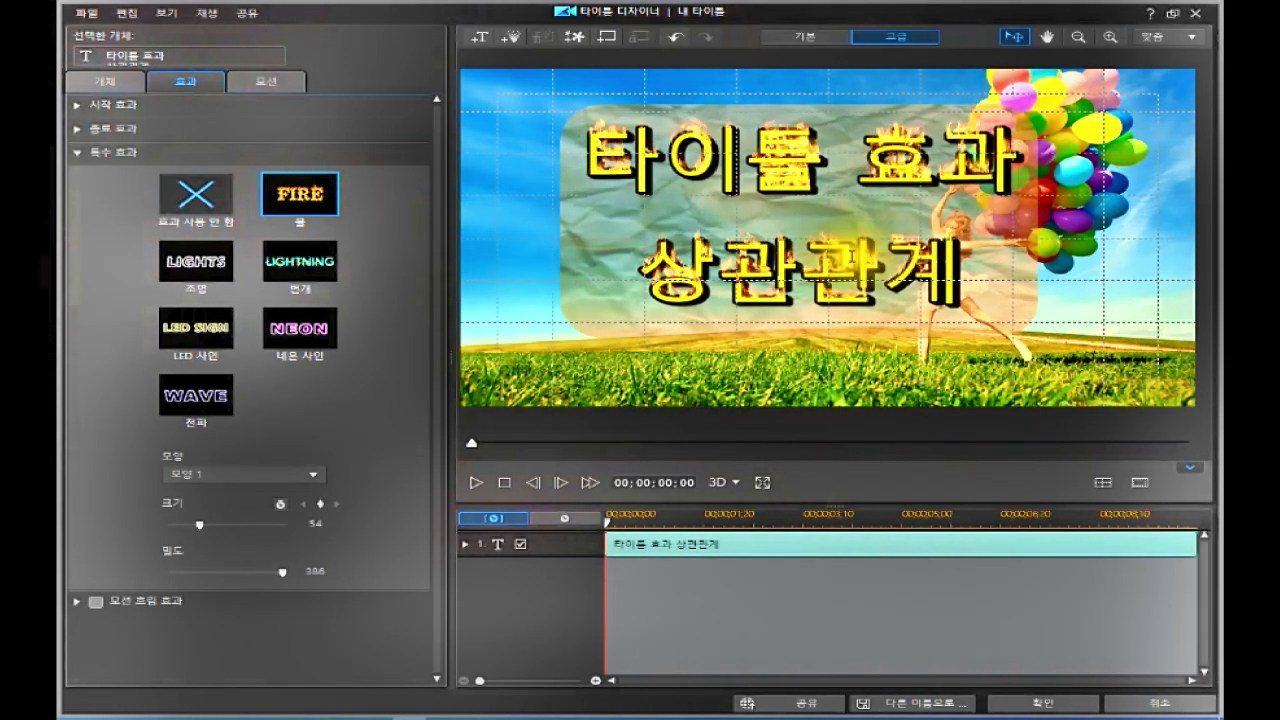
Step: Play the title to preview the fire effect over the backdrop, and stop playback
left_click(743, 190)
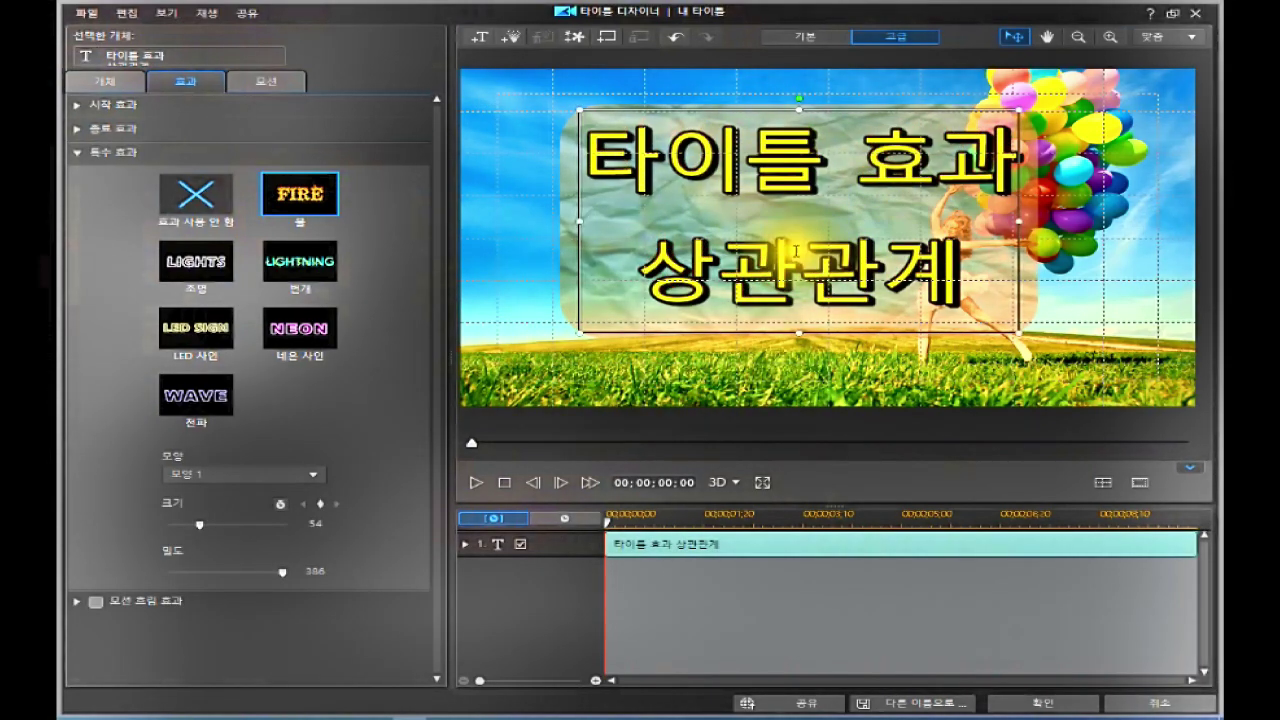
left_click(473, 485)
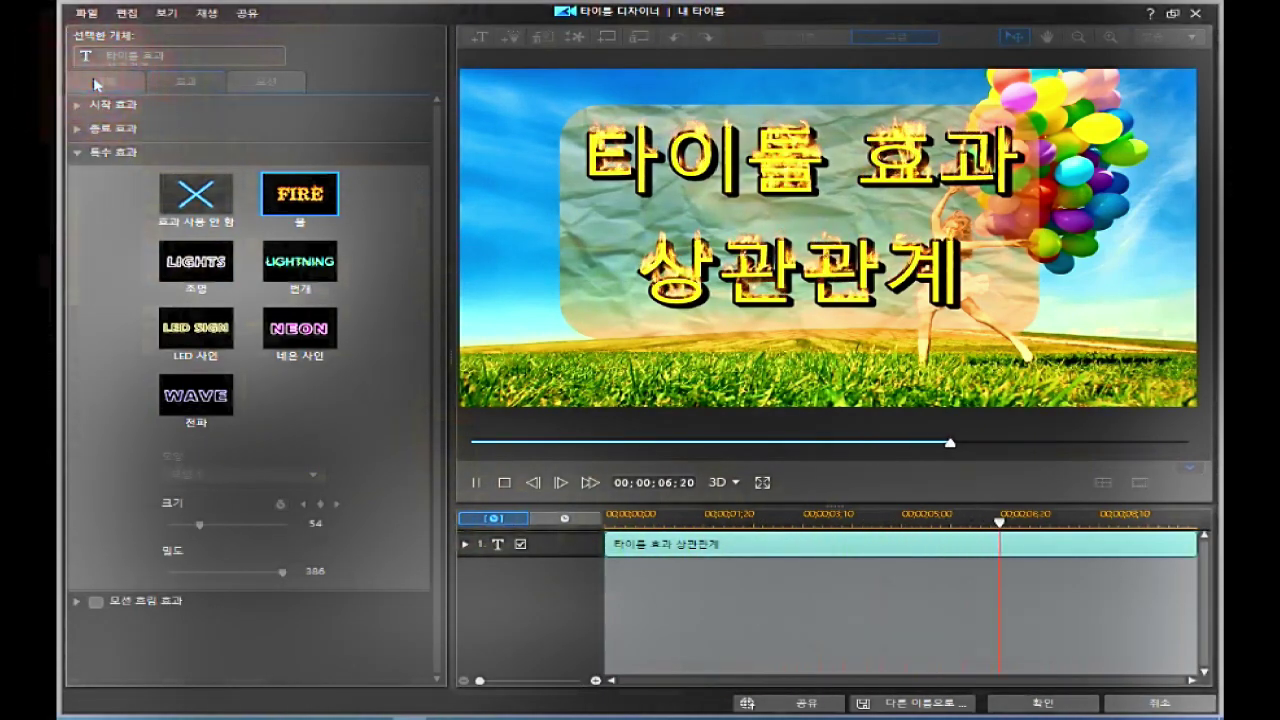
left_click(505, 480)
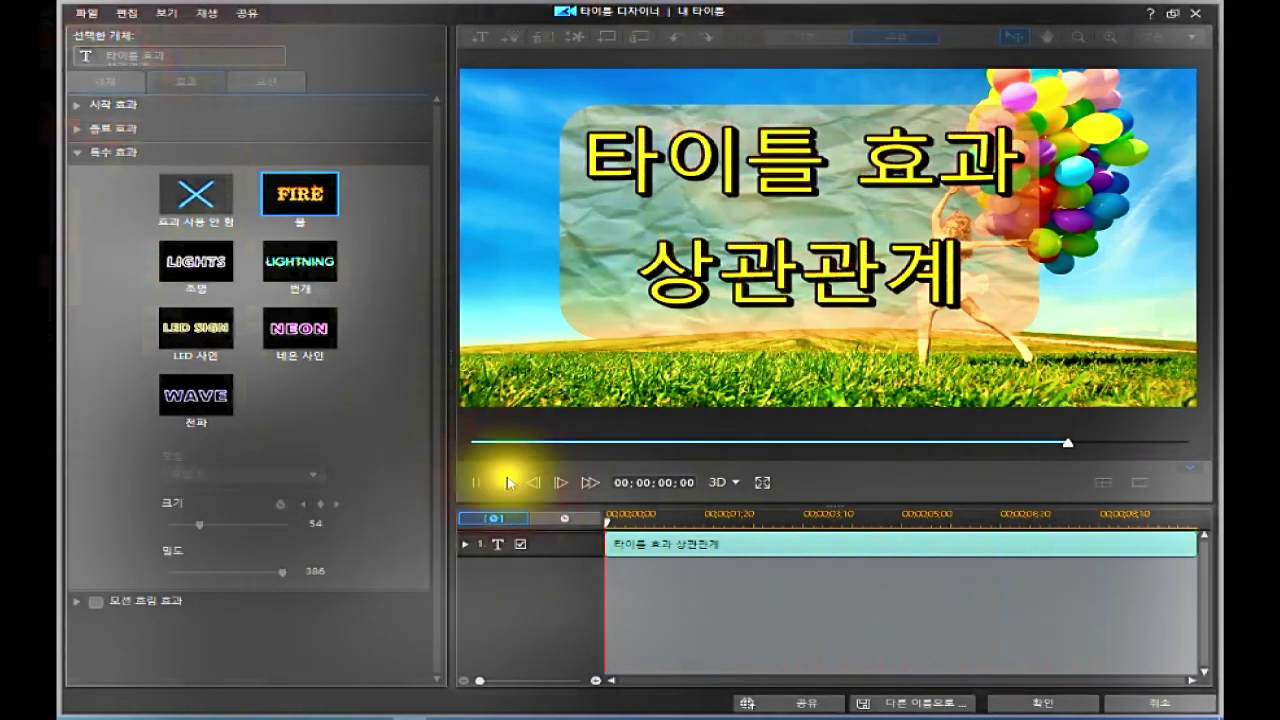
left_click(105, 88)
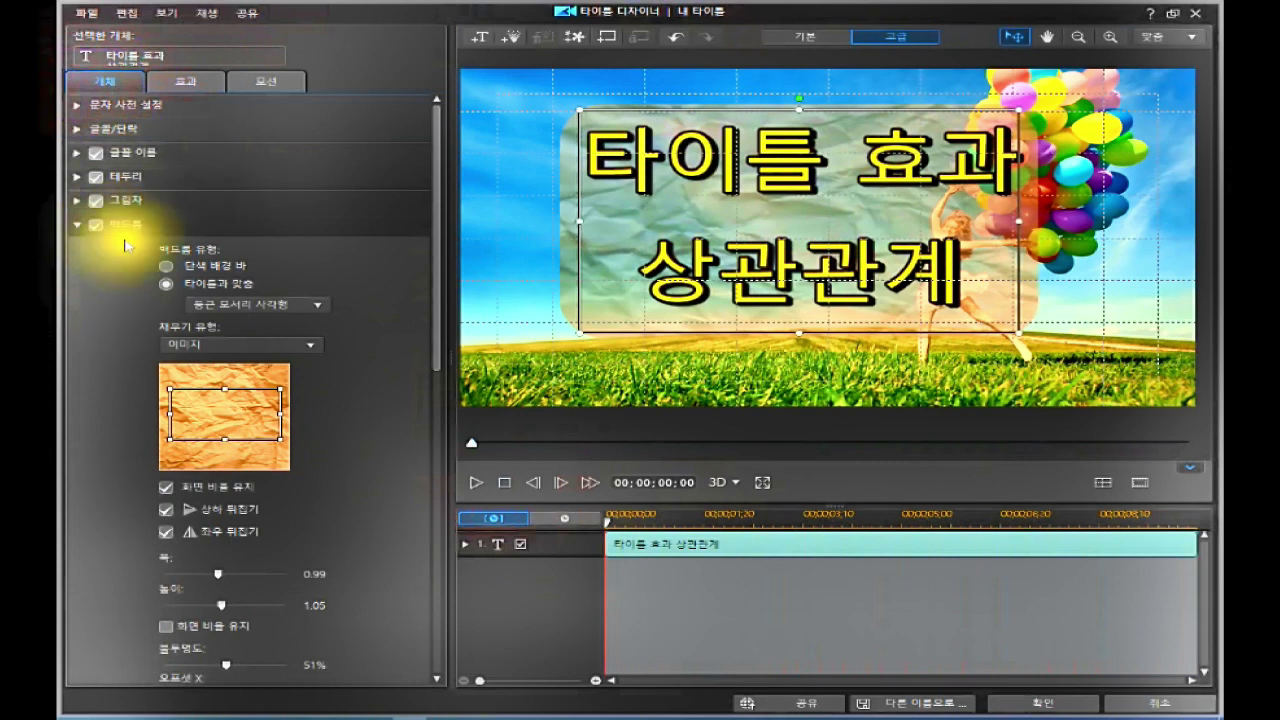
left_click(185, 82)
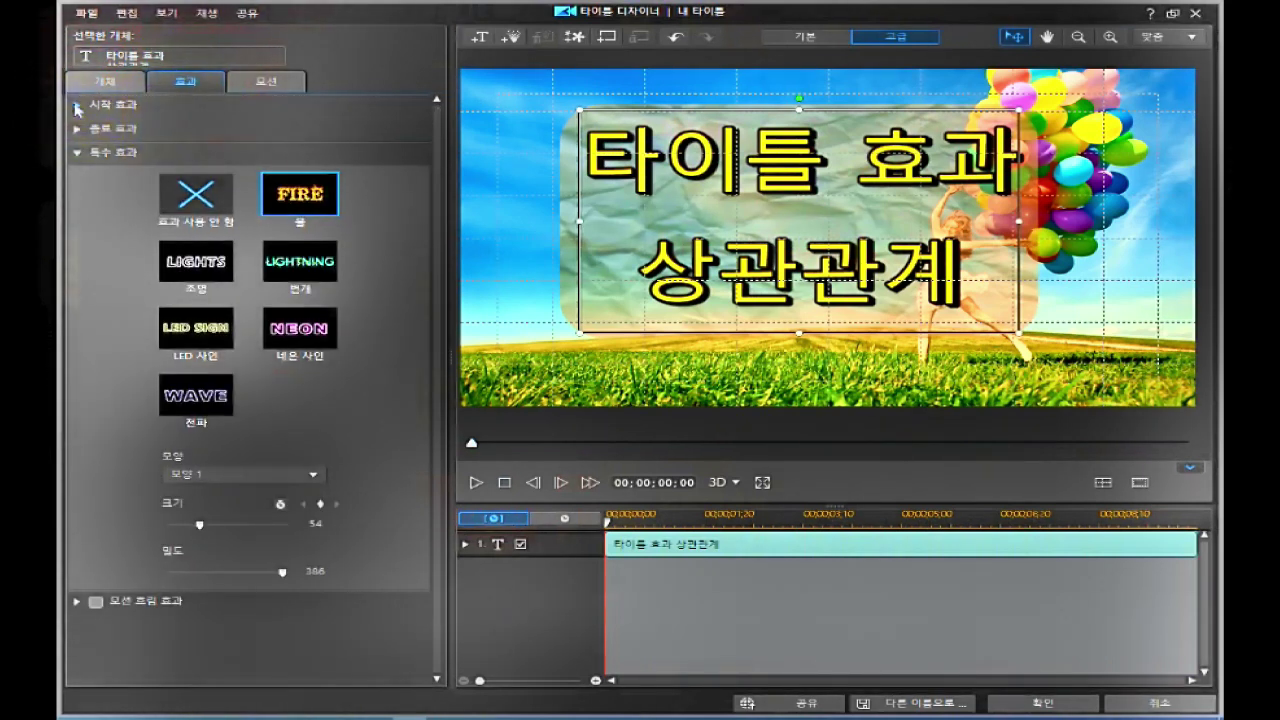
left_click(265, 82)
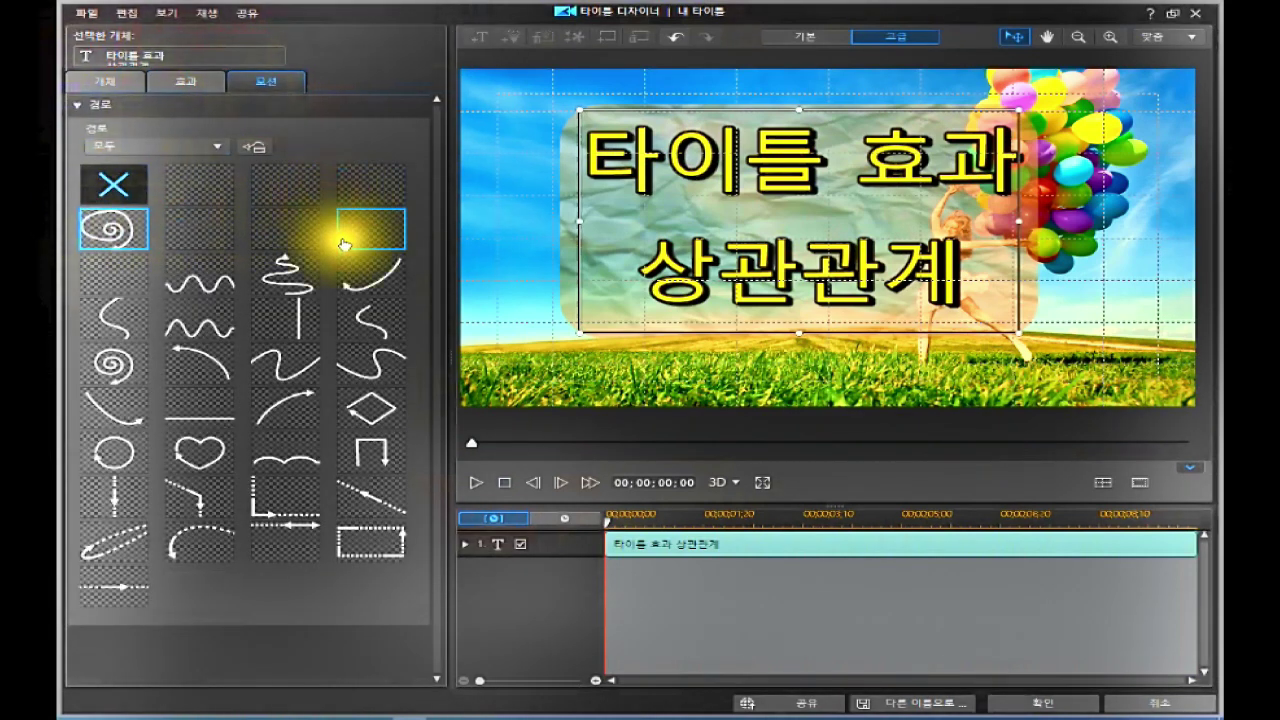
left_click(115, 82)
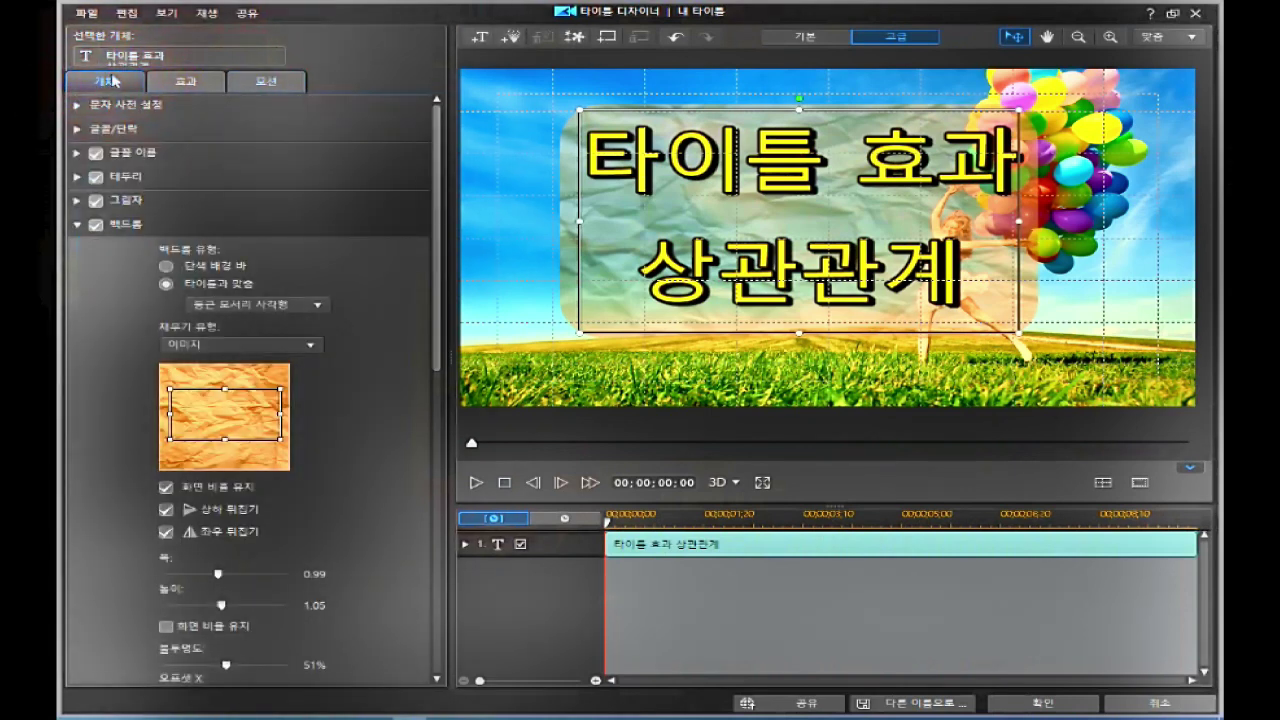